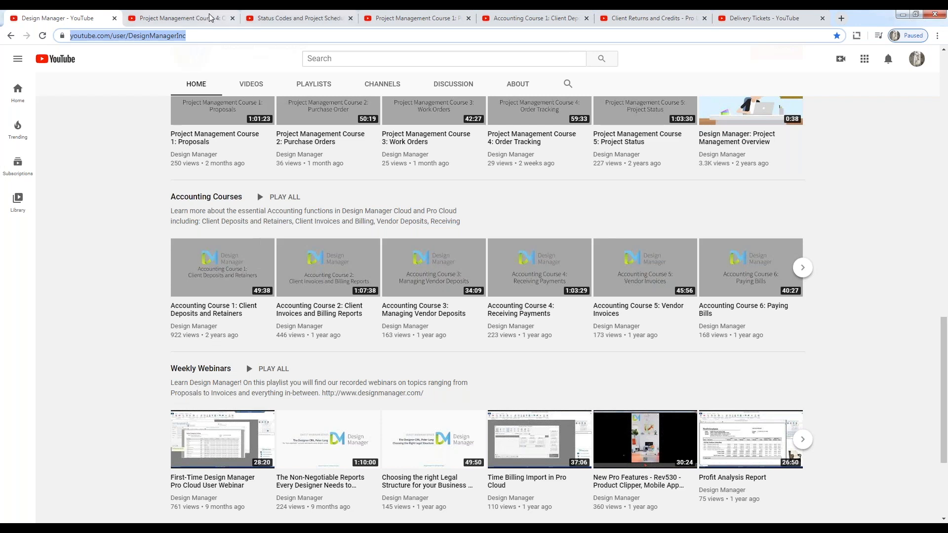
Step: View the Project Management Course 4: Order Tracking and Status Codes and Project Schedule videos, closing the tabs
{"action": "left_click", "coordinate": [178, 20]}
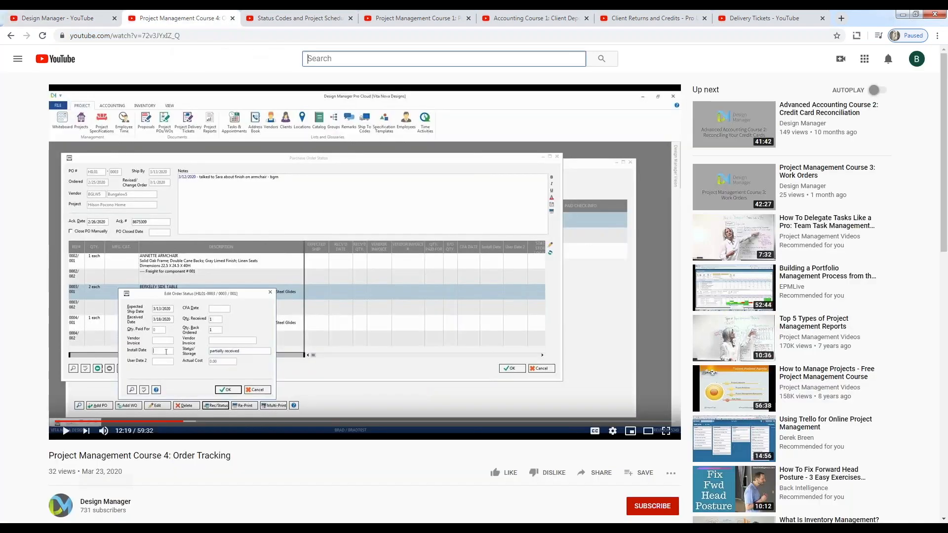
{"action": "left_click_drag", "start_coordinate": [50, 455], "coordinate": [243, 460]}
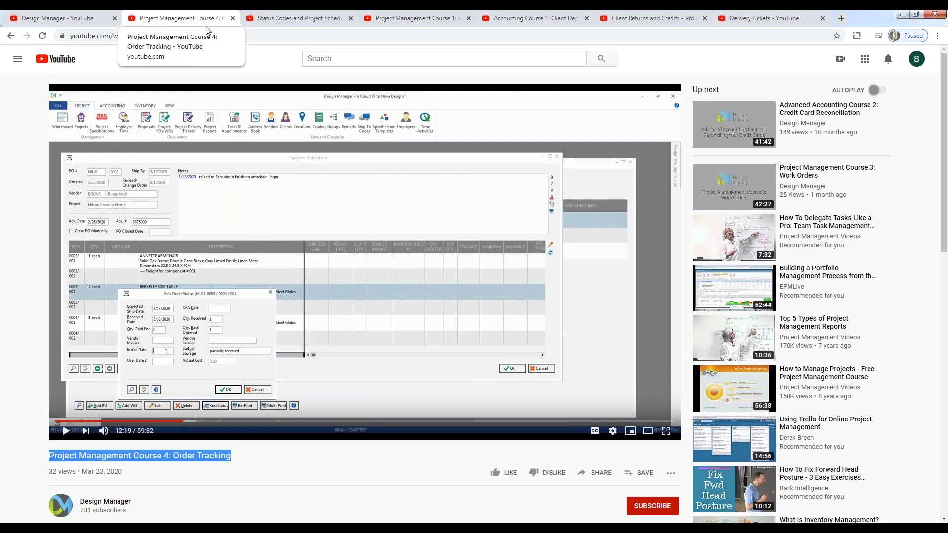
{"action": "left_click", "coordinate": [310, 18]}
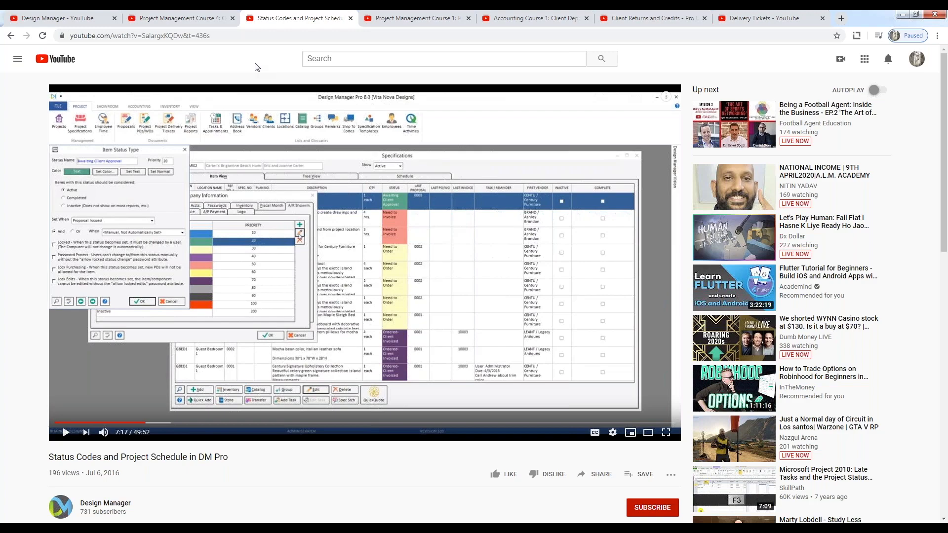
{"action": "left_click", "coordinate": [232, 18]}
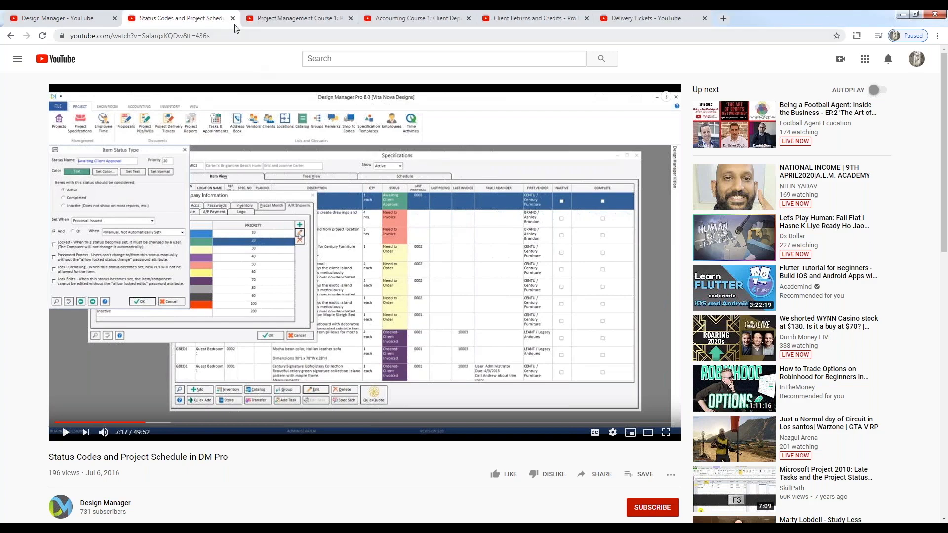
{"action": "left_click", "coordinate": [232, 18]}
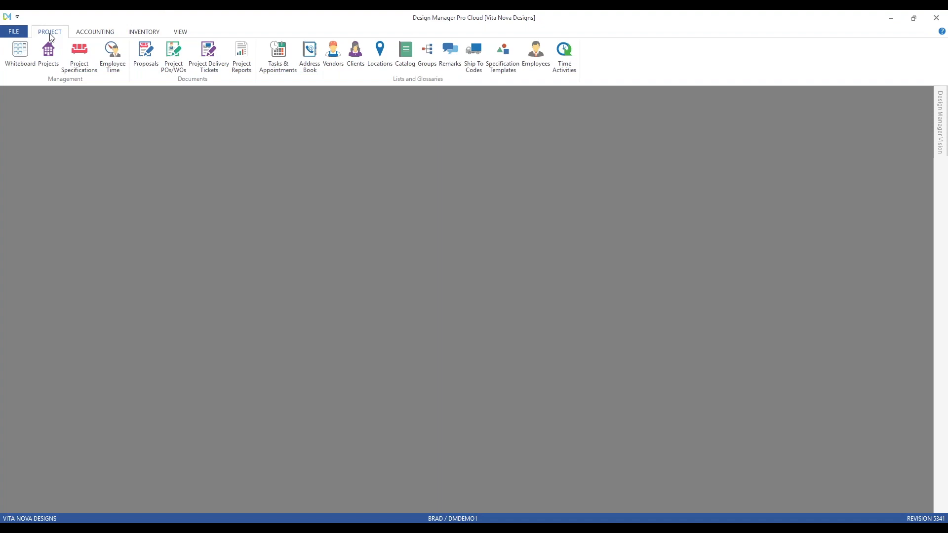
Step: In Design Manager Pro Cloud, open the proposals list for the Pennington Home project (CAR01)
{"action": "left_click", "coordinate": [150, 58]}
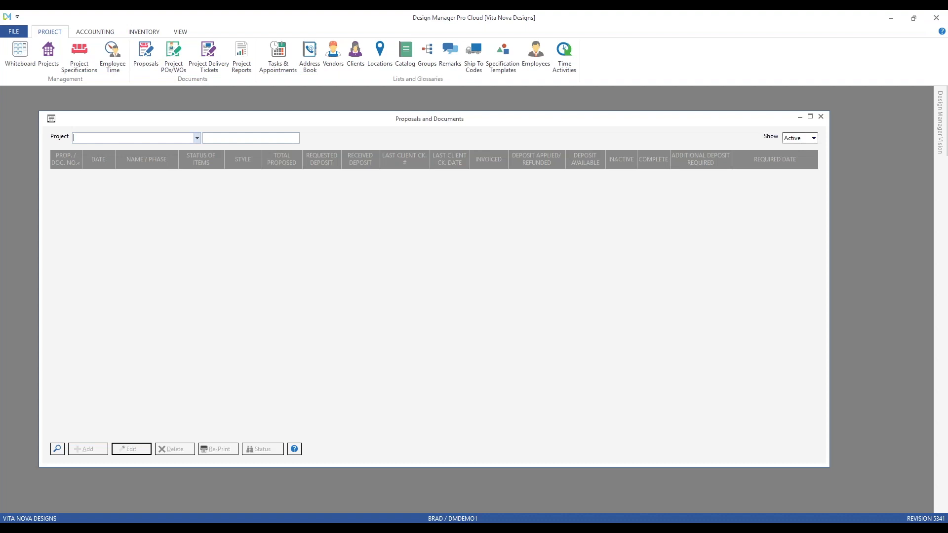
{"action": "type", "text": "c"}
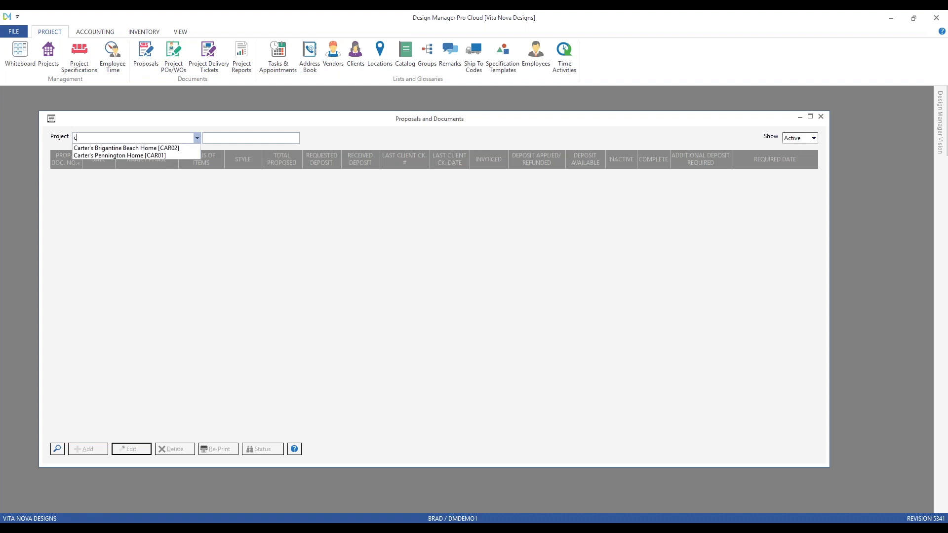
{"action": "key", "text": "Down"}
{"action": "key", "text": "Down"}
{"action": "key", "text": "Return"}
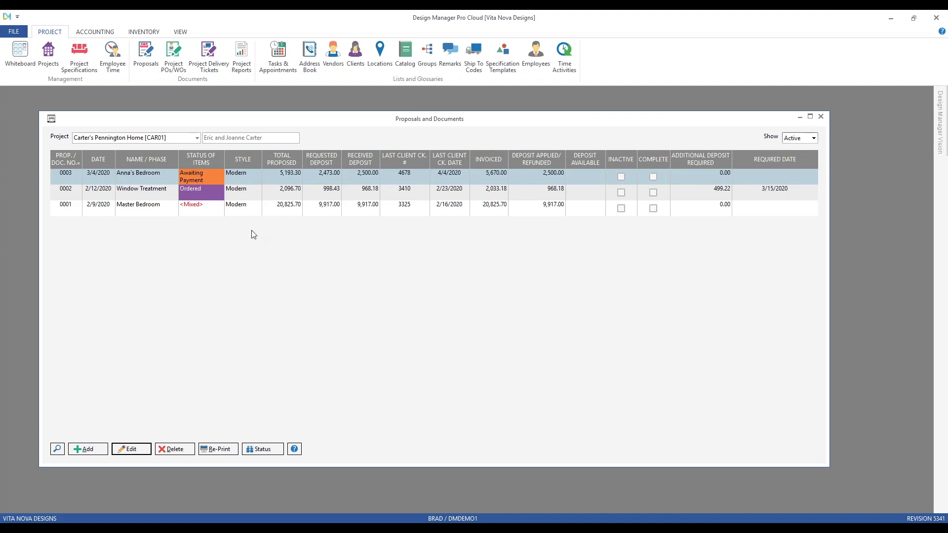
Step: Step through the listed proposals and sort them by proposal number in ascending order
{"action": "left_click", "coordinate": [69, 192]}
{"action": "left_click", "coordinate": [72, 205]}
{"action": "left_click", "coordinate": [75, 181]}
{"action": "double_click", "coordinate": [69, 174]}
{"action": "left_click", "coordinate": [73, 177]}
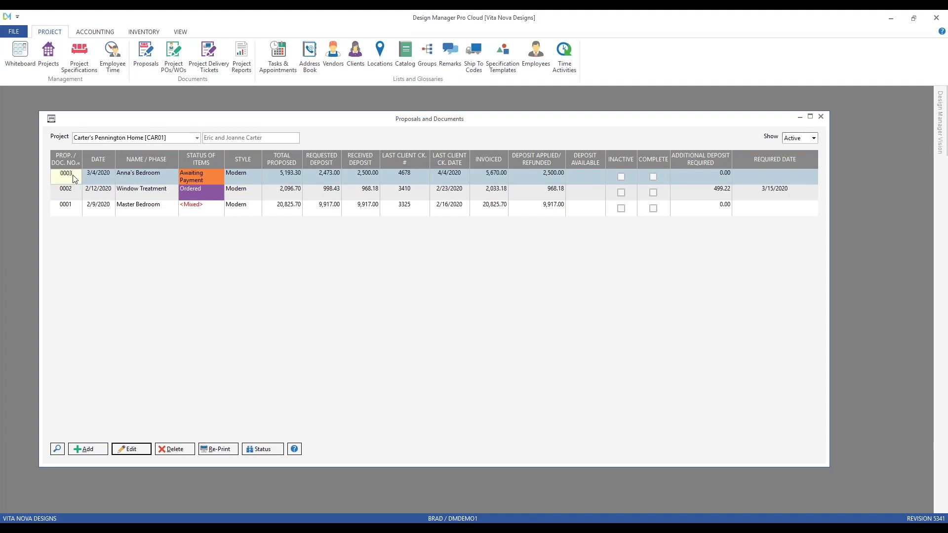
{"action": "left_click", "coordinate": [73, 163]}
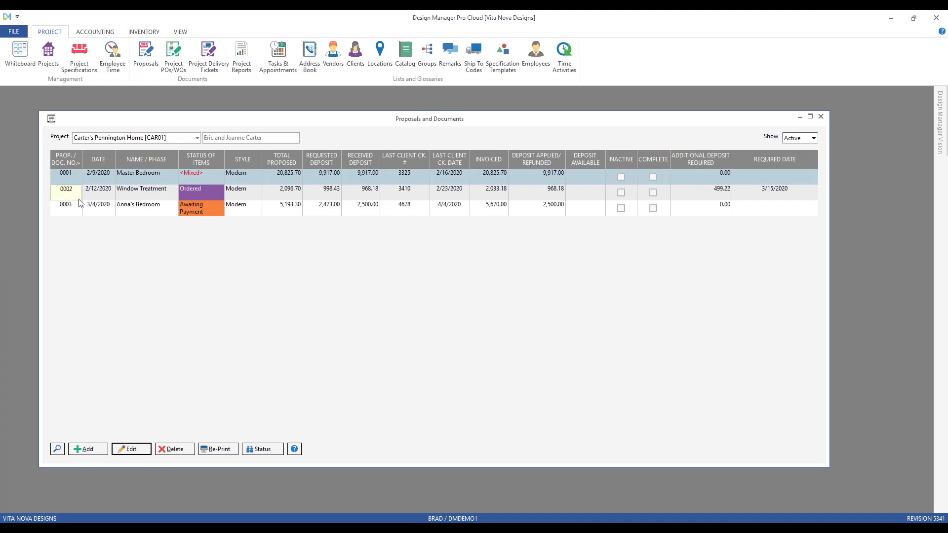
Step: Try sorting the proposals by date and by name, and restore proposal number order with proposal 0003 selected
{"action": "left_click", "coordinate": [99, 162]}
{"action": "left_click", "coordinate": [140, 159]}
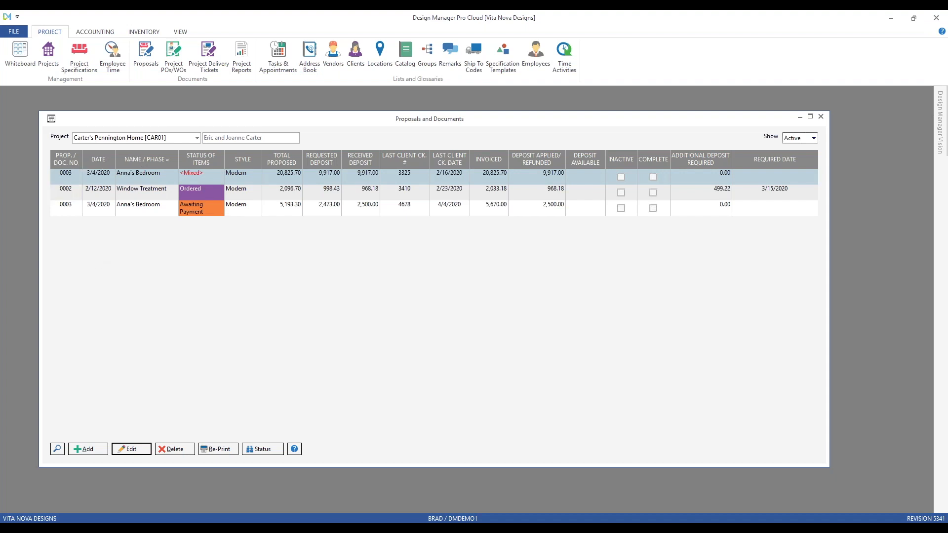
{"action": "left_click", "coordinate": [58, 158]}
{"action": "left_click", "coordinate": [345, 212]}
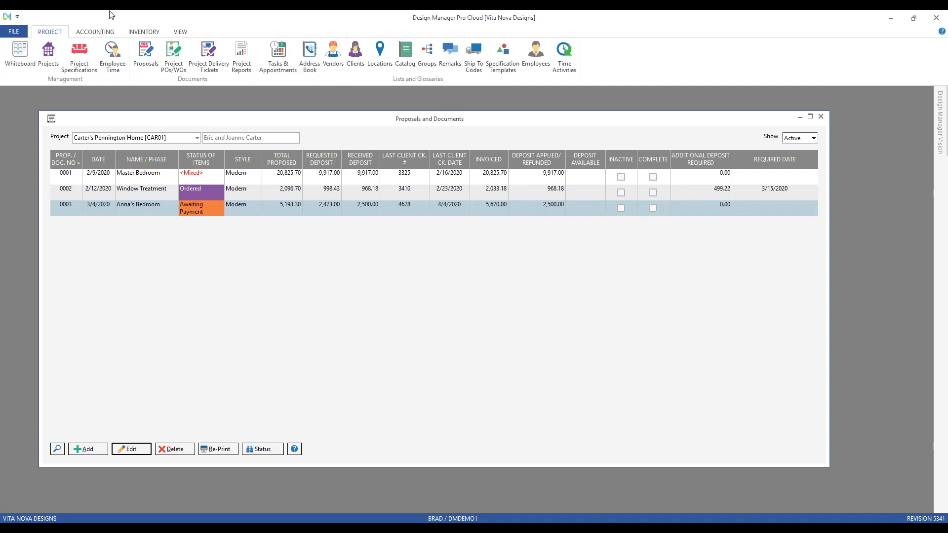
Step: Open the client returns and credits for the Brigantine Beach Home project (CAR02)
{"action": "left_click", "coordinate": [91, 35]}
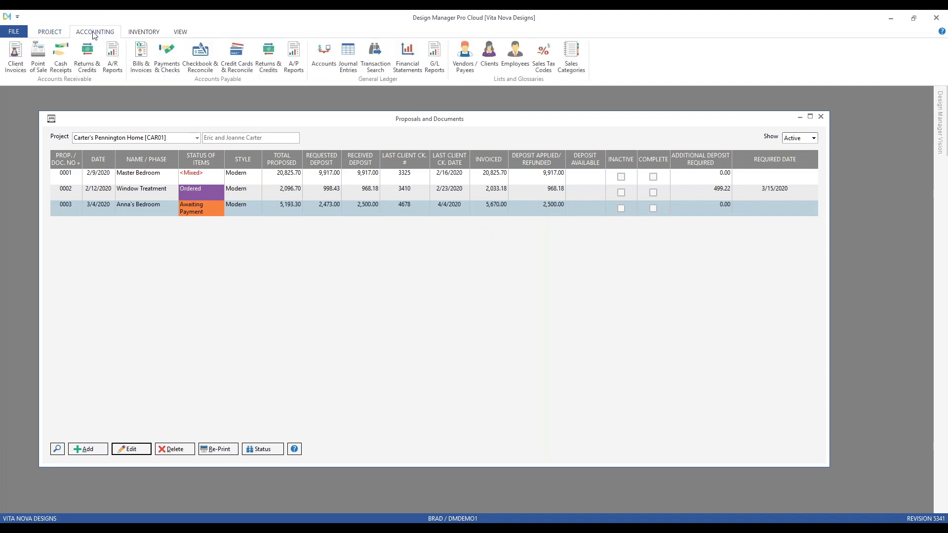
{"action": "left_click", "coordinate": [87, 58]}
{"action": "type", "text": "ca"}
{"action": "left_click", "coordinate": [185, 161]}
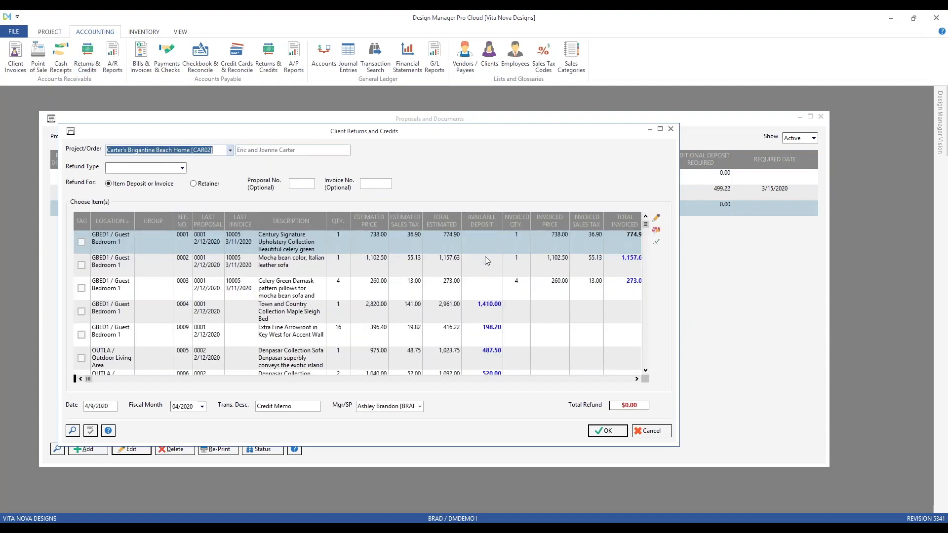
Step: Review the available deposits of the project's items and close the client returns and credits window
{"action": "left_click", "coordinate": [487, 261]}
{"action": "left_click", "coordinate": [488, 288]}
{"action": "left_click", "coordinate": [487, 313]}
{"action": "left_click", "coordinate": [488, 333]}
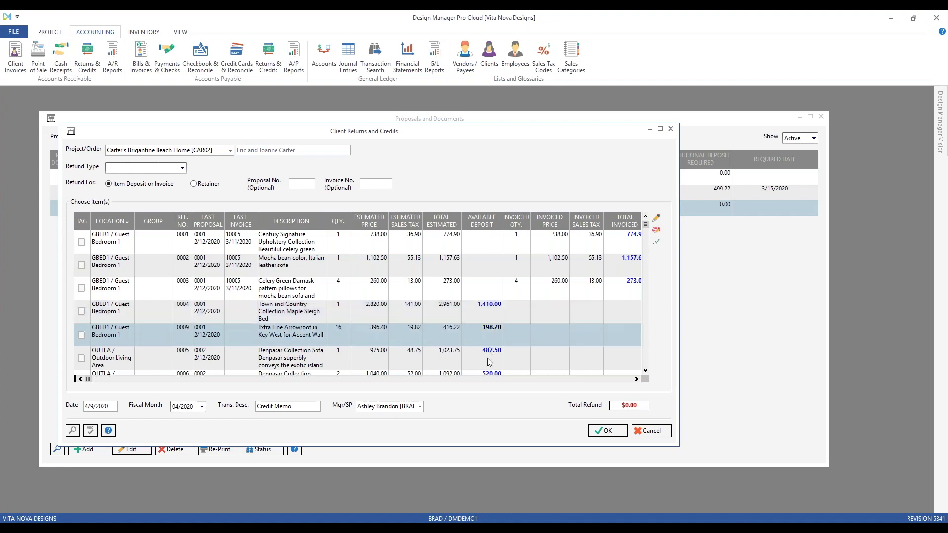
{"action": "left_click", "coordinate": [488, 352]}
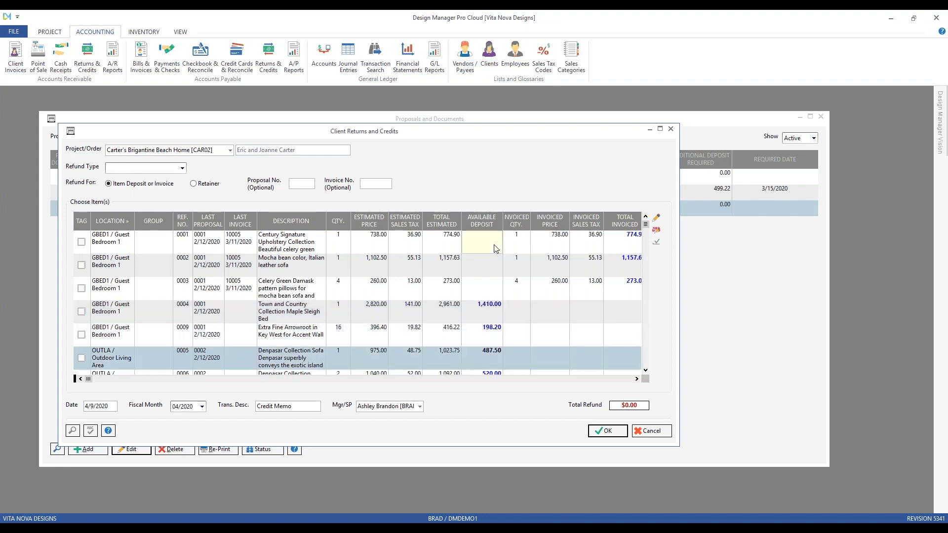
{"action": "left_click", "coordinate": [671, 129]}
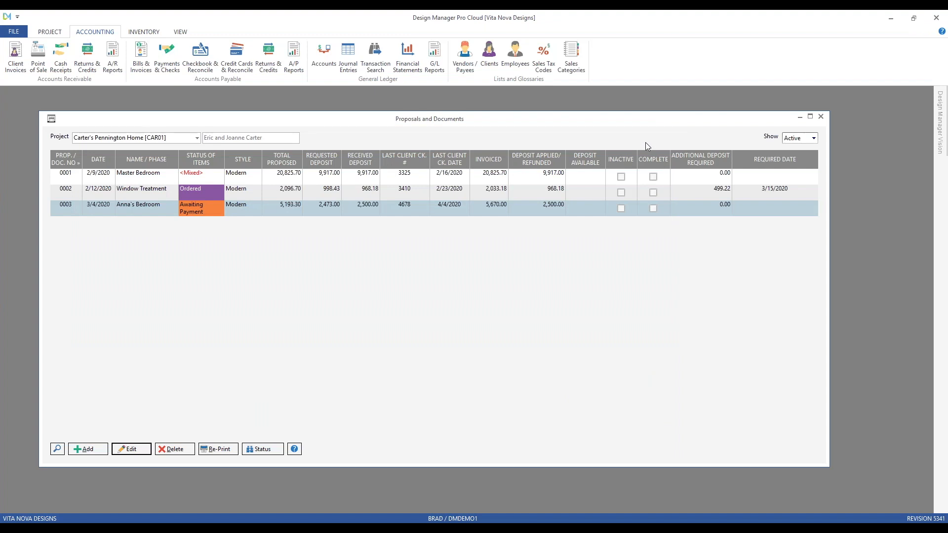
Step: Check the available deposits and the additional deposit required for the Pennington Home proposals, including proposal 0002
{"action": "left_click", "coordinate": [586, 190]}
{"action": "left_click", "coordinate": [588, 213]}
{"action": "left_click", "coordinate": [671, 190]}
{"action": "left_click", "coordinate": [728, 197]}
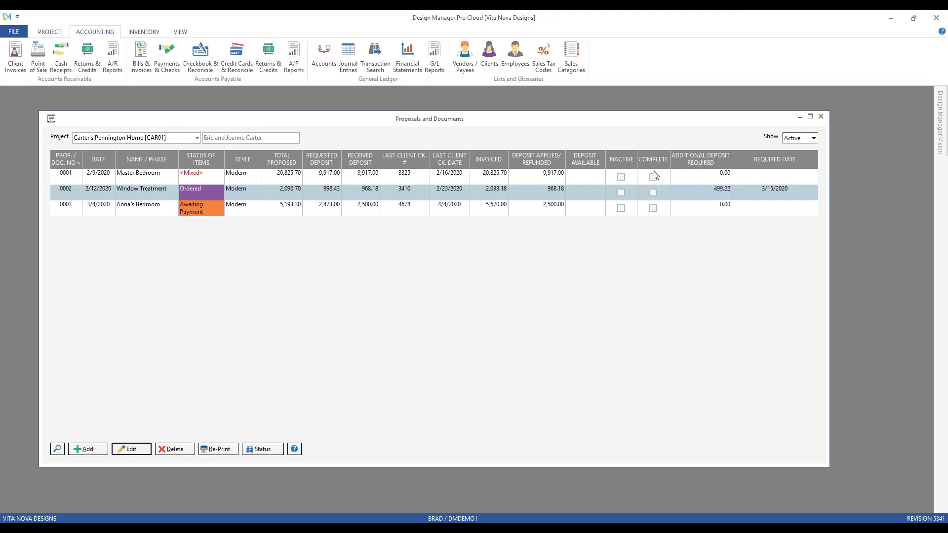
Step: Try marking proposal 0003 complete and setting its items' status to Critical, Requires Attention, cancelling each change at its confirmation
{"action": "left_click", "coordinate": [653, 207]}
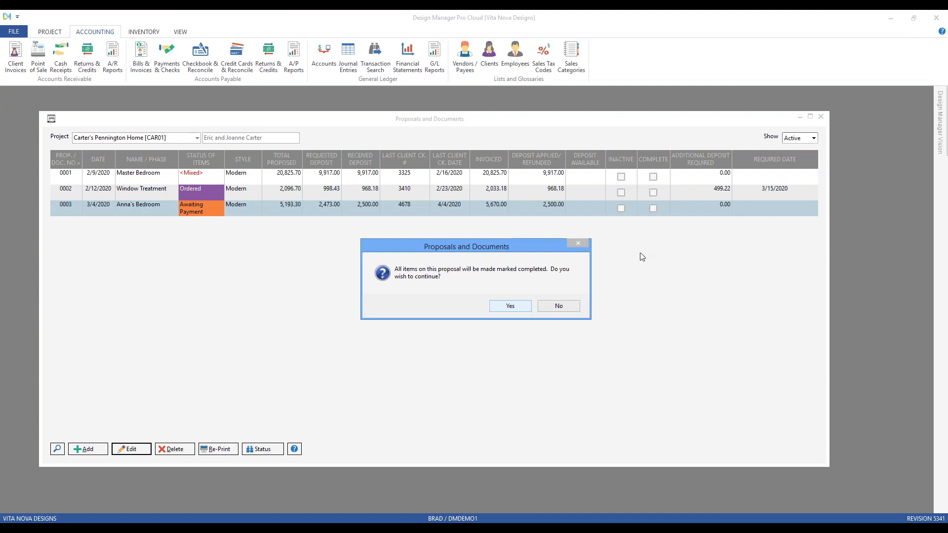
{"action": "left_click", "coordinate": [563, 309]}
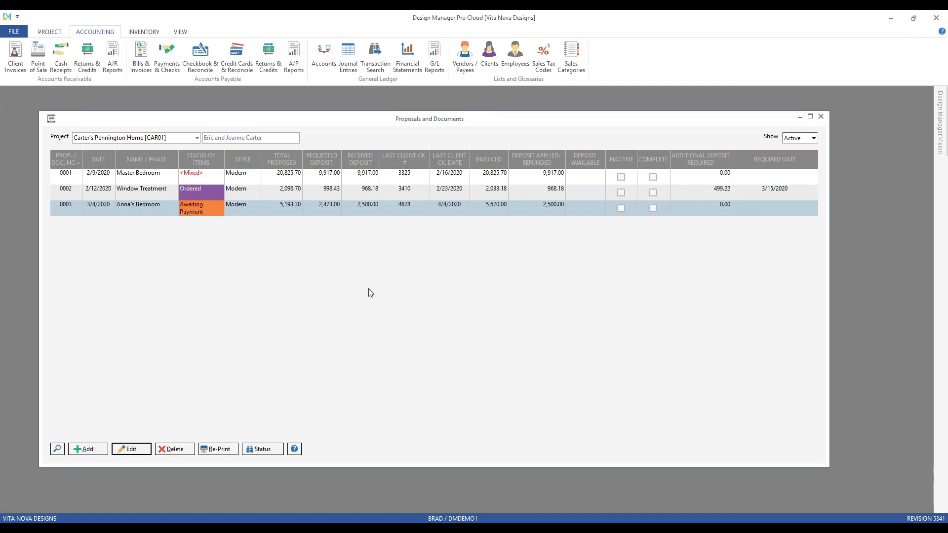
{"action": "left_click", "coordinate": [206, 212]}
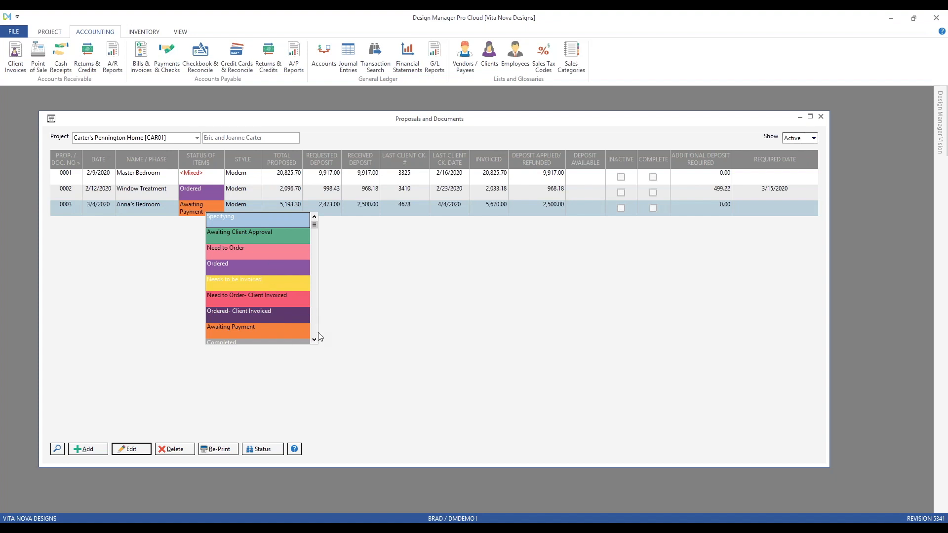
{"action": "scroll", "coordinate": [306, 334], "scroll_direction": "down", "scroll_amount": 2}
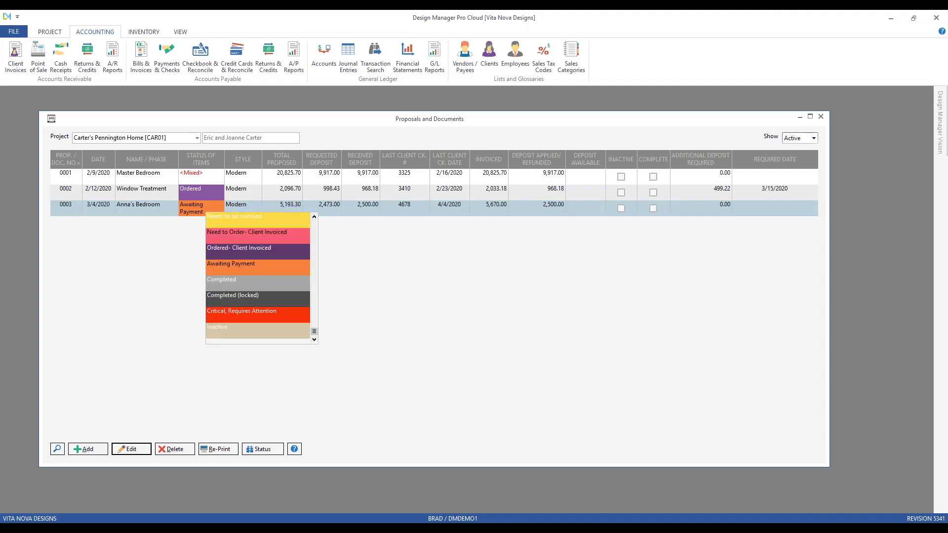
{"action": "left_click", "coordinate": [271, 313]}
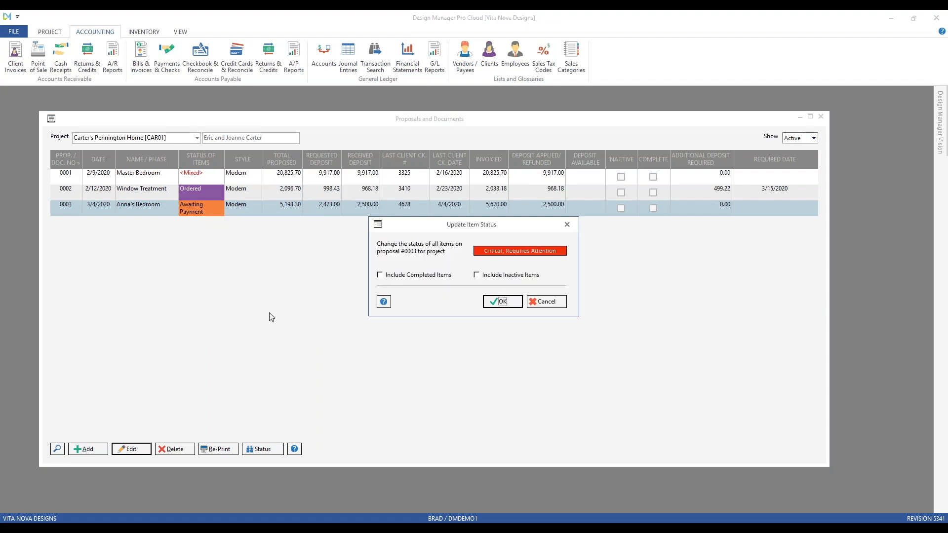
{"action": "left_click", "coordinate": [548, 302]}
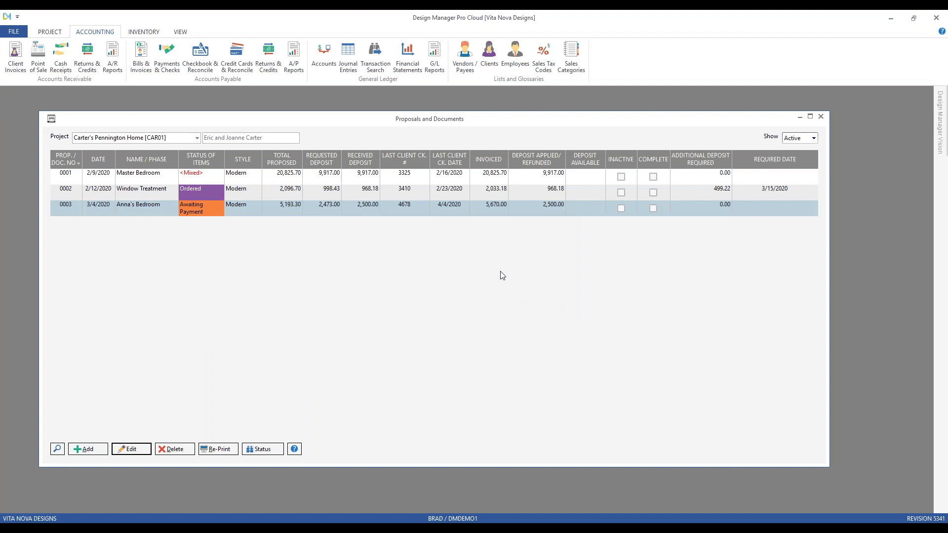
{"action": "right_click", "coordinate": [366, 187]}
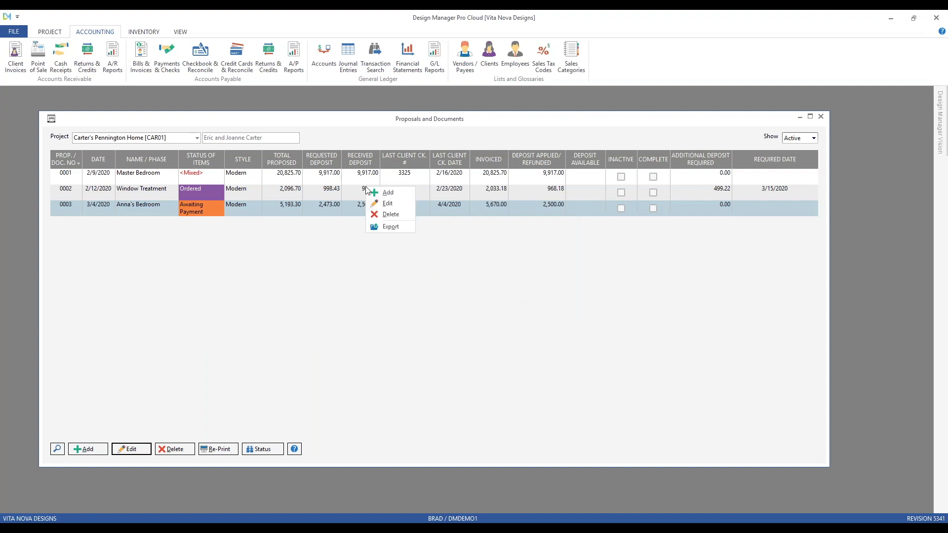
{"action": "left_click", "coordinate": [408, 246]}
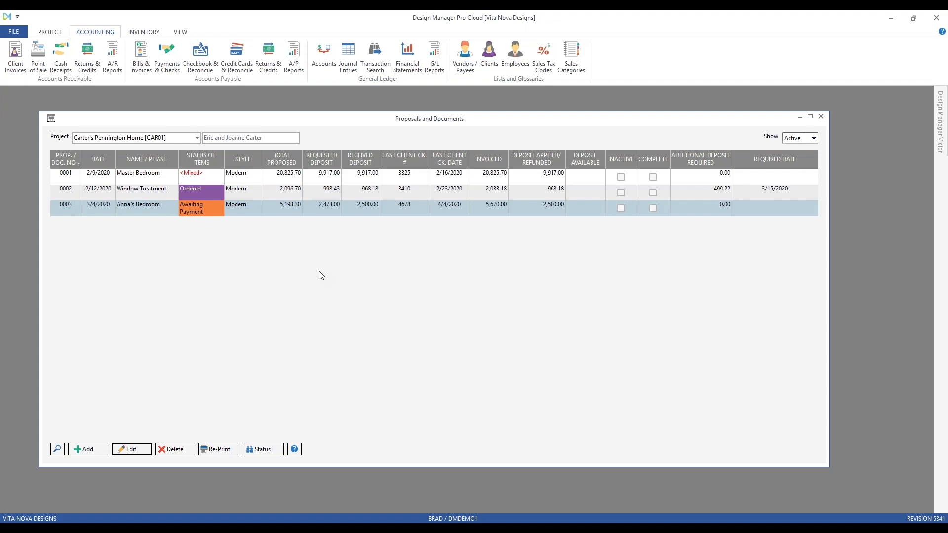
Step: Switch the proposals list to the Brigantine Beach Home project (CAR02)
{"action": "left_click", "coordinate": [182, 139]}
{"action": "type", "text": "c"}
{"action": "key", "text": "Down"}
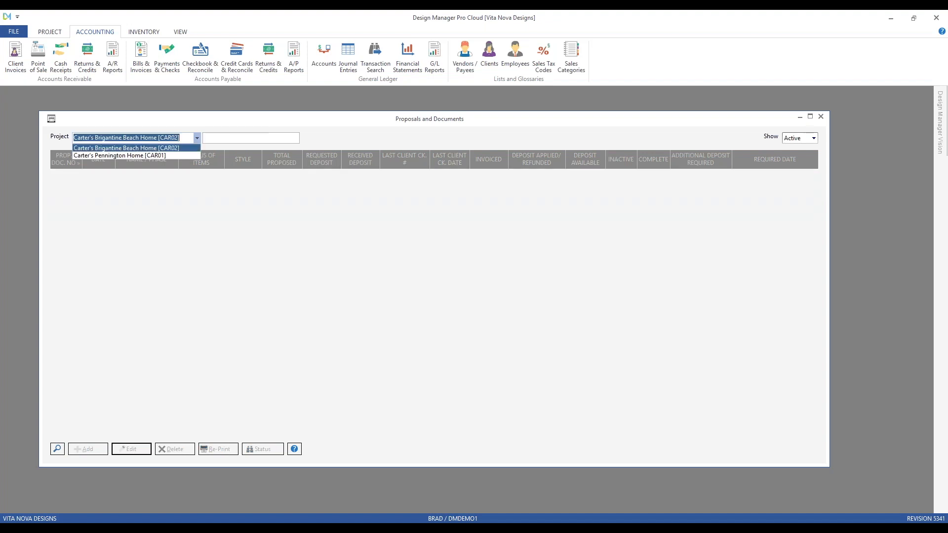
{"action": "key", "text": "Return"}
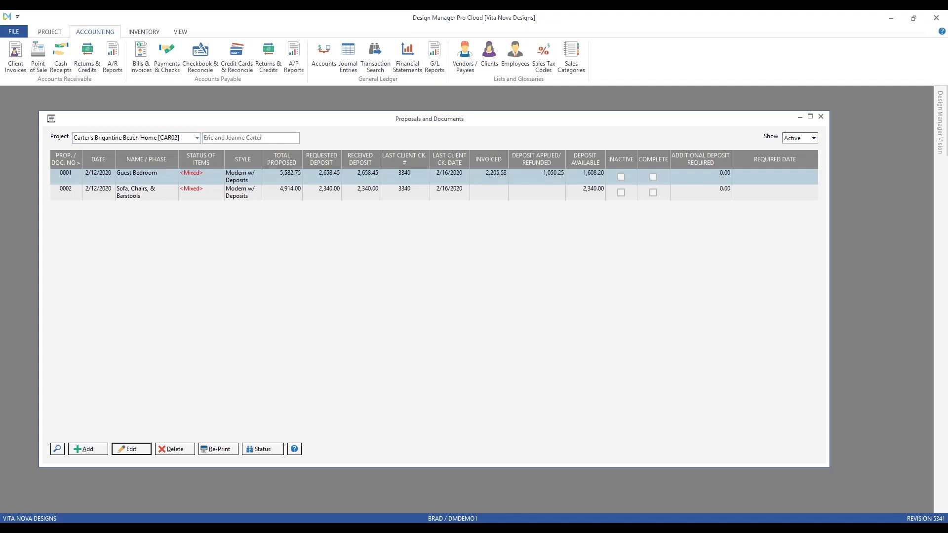
Step: Open the status details of proposal 0001, Guest Bedroom, and reposition the window within the workspace
{"action": "left_click", "coordinate": [269, 179]}
{"action": "left_click", "coordinate": [265, 449]}
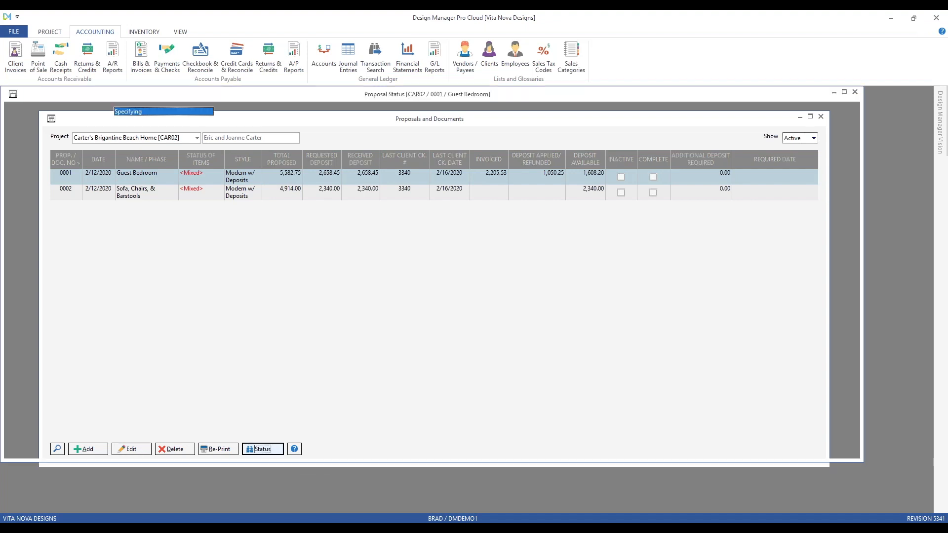
{"action": "left_click_drag", "start_coordinate": [299, 96], "coordinate": [319, 117]}
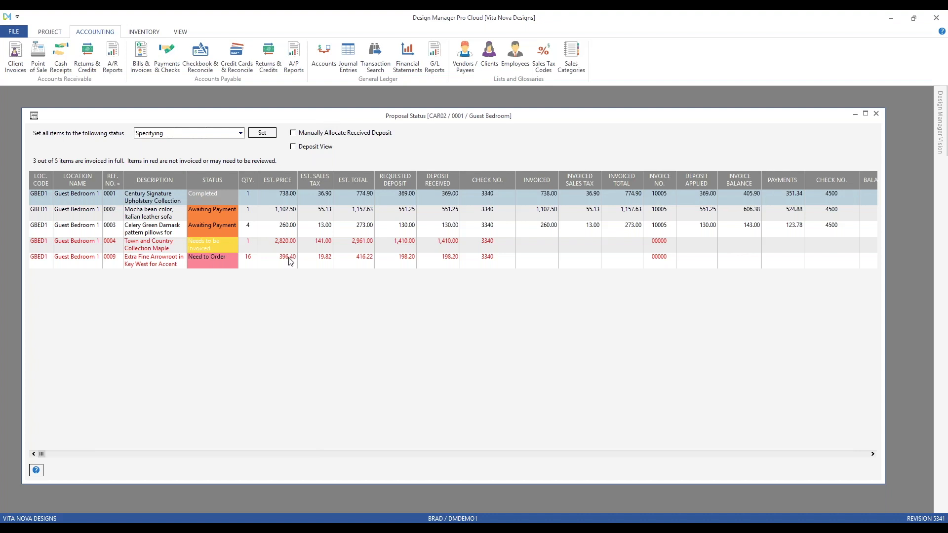
Step: Review the estimates of the Guest Bedroom items and sort the items by reference number, descending and back to ascending
{"action": "left_click", "coordinate": [295, 215]}
{"action": "left_click", "coordinate": [296, 230]}
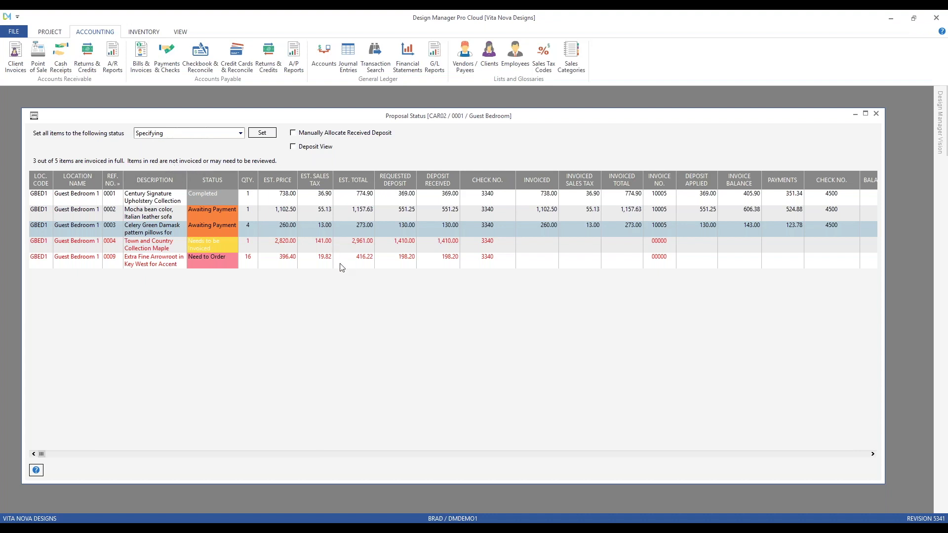
{"action": "key", "text": "Down"}
{"action": "left_click", "coordinate": [336, 229]}
{"action": "left_click", "coordinate": [114, 180]}
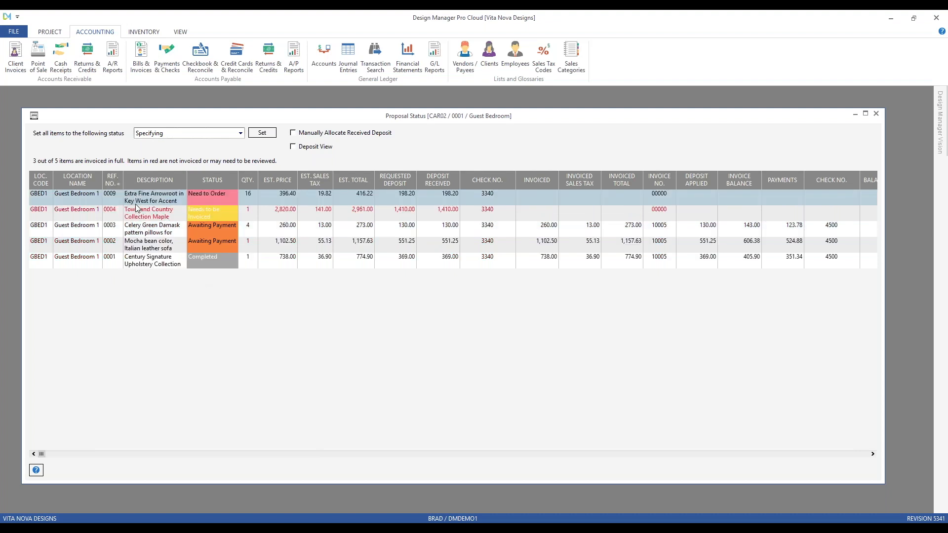
{"action": "left_click", "coordinate": [117, 182]}
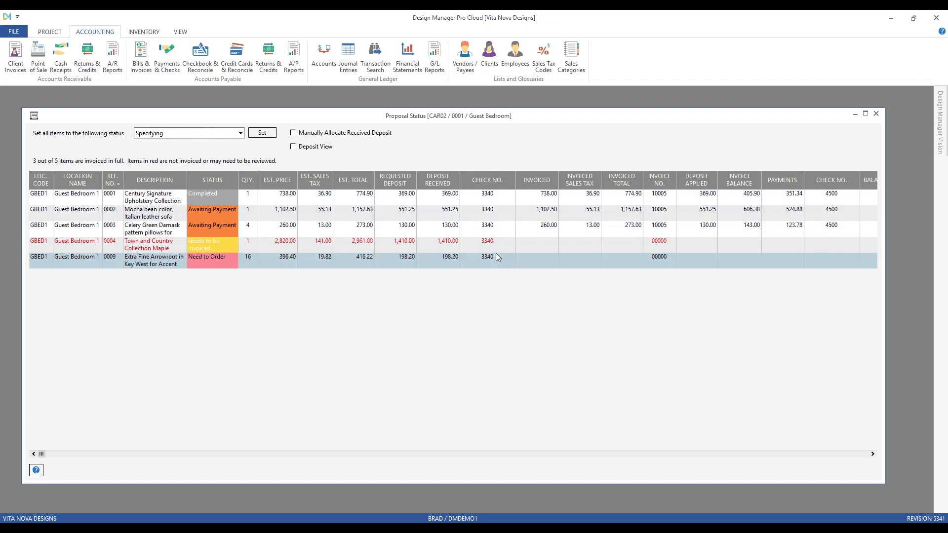
Step: Examine the invoiced amounts and invoice numbers of items 0001, 0002 and 0003 in the proposal status
{"action": "left_click", "coordinate": [541, 200]}
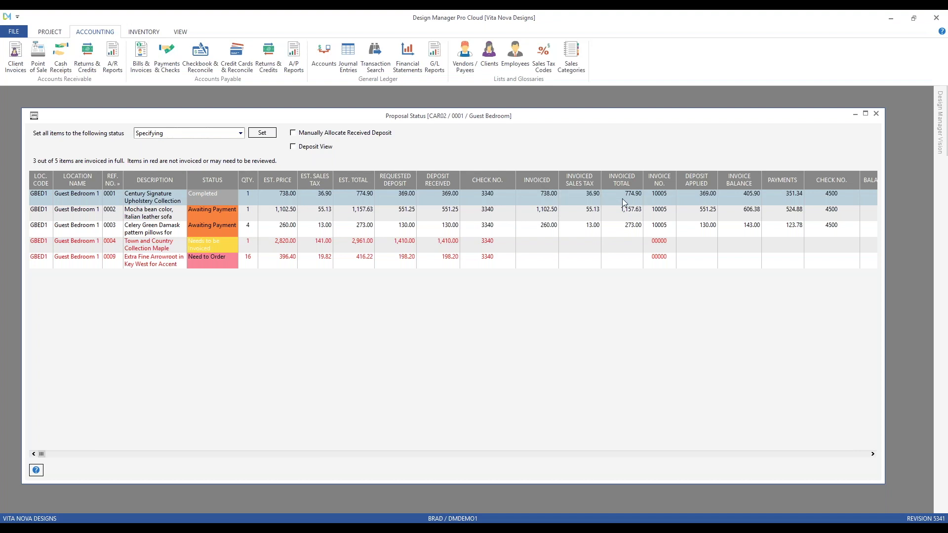
{"action": "left_click", "coordinate": [662, 210]}
{"action": "left_click", "coordinate": [662, 224]}
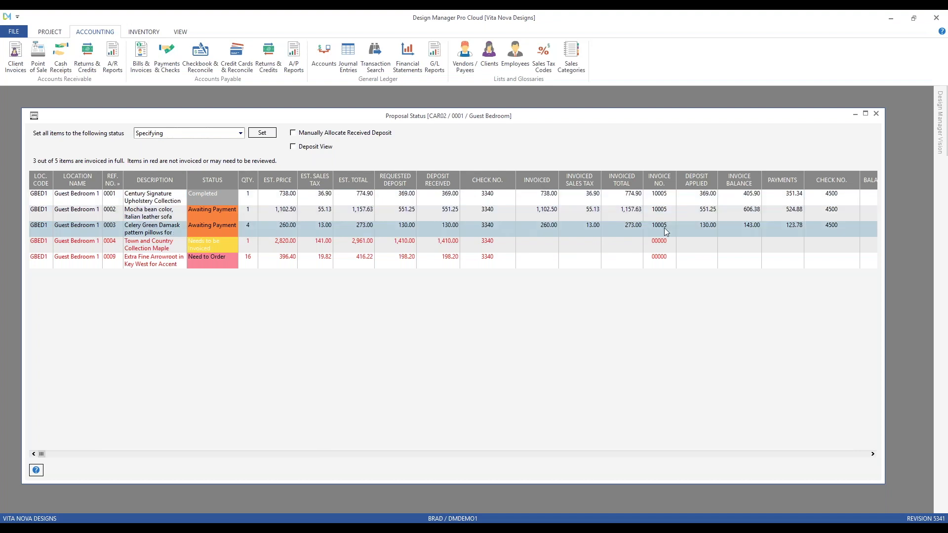
Step: Examine the invoice balances, payments, check numbers and balances due of items 0001, 0002 and 0003
{"action": "left_click", "coordinate": [872, 454]}
{"action": "left_click", "coordinate": [872, 453]}
{"action": "left_click", "coordinate": [637, 200]}
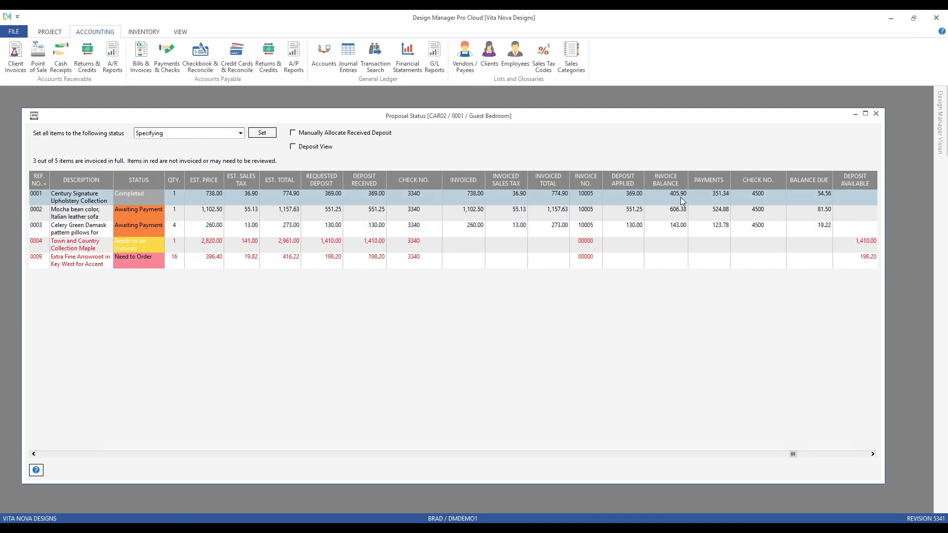
{"action": "left_click", "coordinate": [702, 210]}
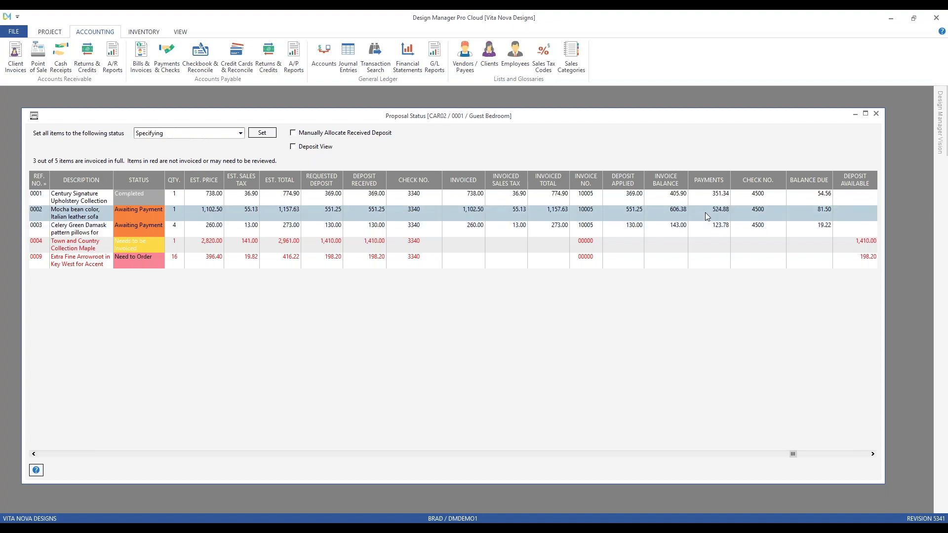
{"action": "left_click", "coordinate": [766, 198]}
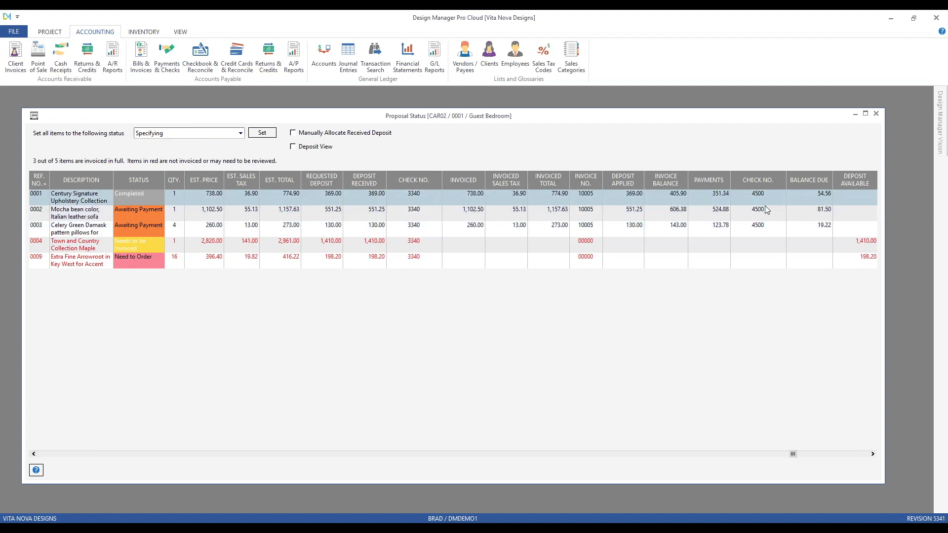
{"action": "left_click", "coordinate": [764, 225]}
{"action": "left_click", "coordinate": [802, 212]}
Step: Check the available deposits of the uninvoiced items 0004 and 0009 and the items' sales categories
{"action": "left_click", "coordinate": [872, 454]}
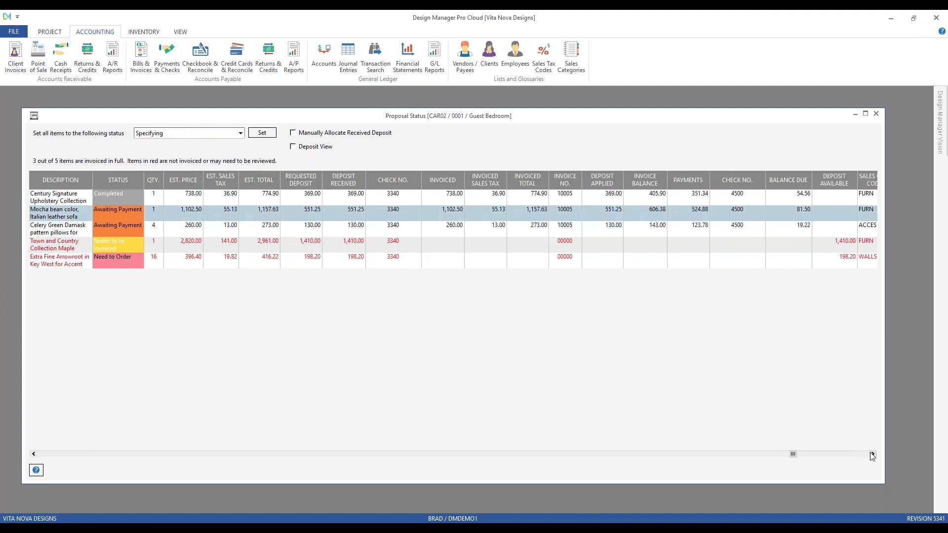
{"action": "left_click", "coordinate": [717, 249]}
{"action": "left_click", "coordinate": [714, 257]}
{"action": "left_click", "coordinate": [712, 247]}
{"action": "left_click", "coordinate": [713, 258]}
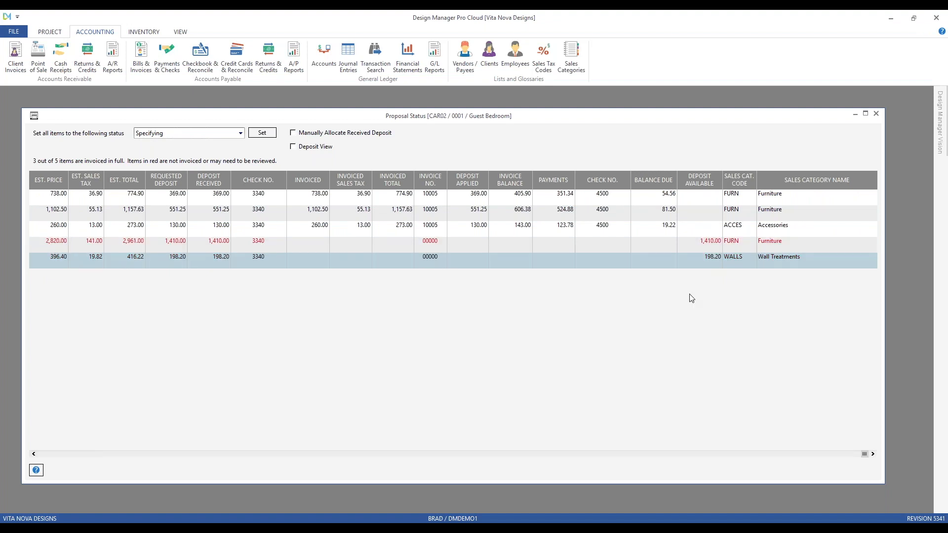
Step: Start changing all items of the Guest Bedroom proposal to Critical, Requires Attention, and cancel the status update
{"action": "left_click", "coordinate": [49, 454]}
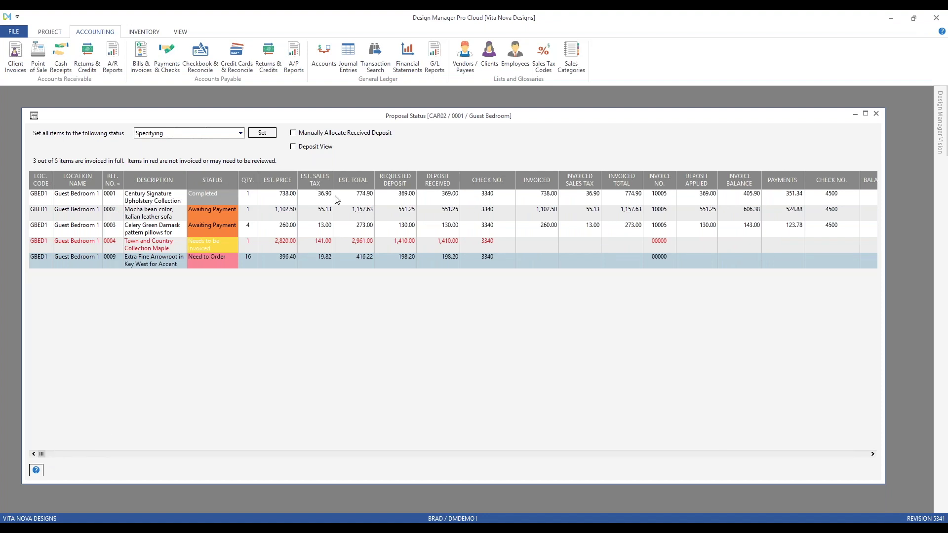
{"action": "right_click", "coordinate": [344, 228]}
{"action": "left_click", "coordinate": [345, 291]}
{"action": "left_click", "coordinate": [240, 134]}
{"action": "scroll", "coordinate": [230, 191], "scroll_direction": "down", "scroll_amount": 2}
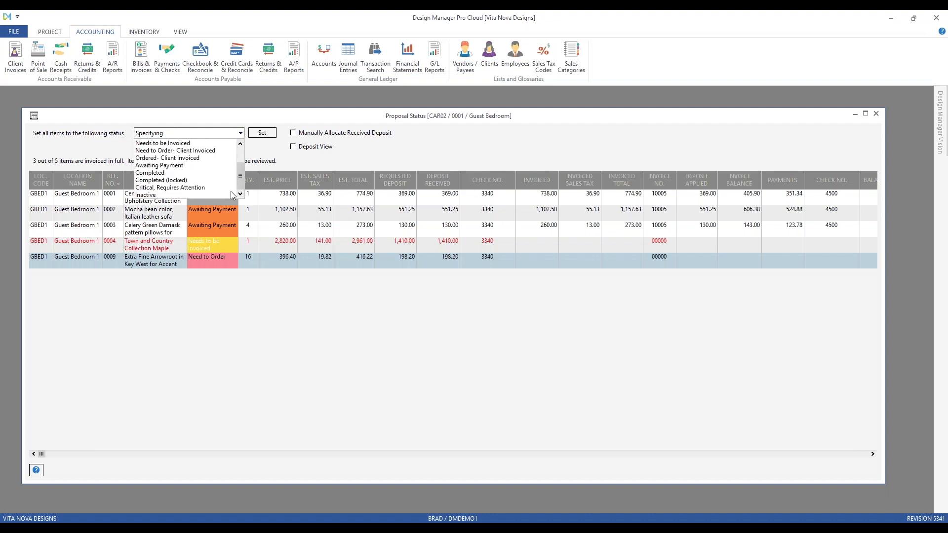
{"action": "left_click", "coordinate": [221, 189]}
{"action": "left_click", "coordinate": [262, 133]}
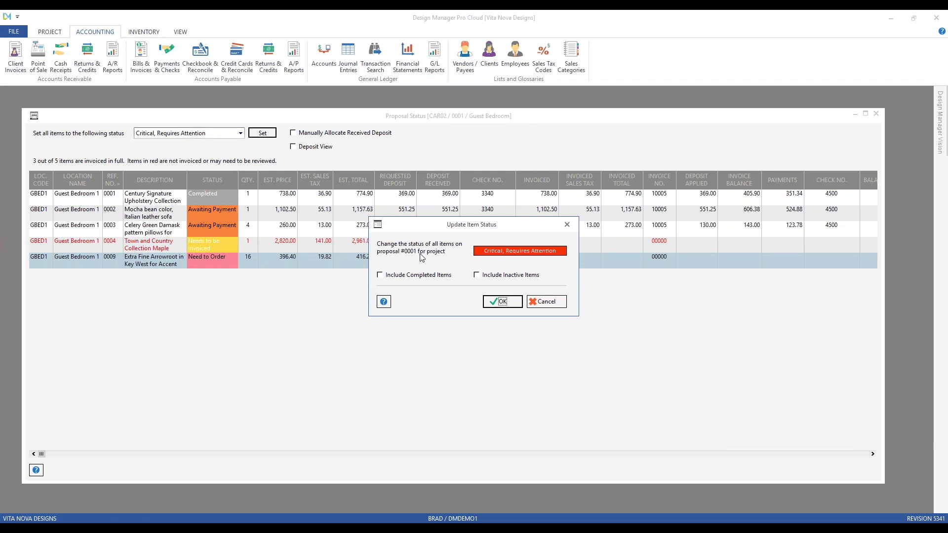
{"action": "left_click", "coordinate": [559, 305]}
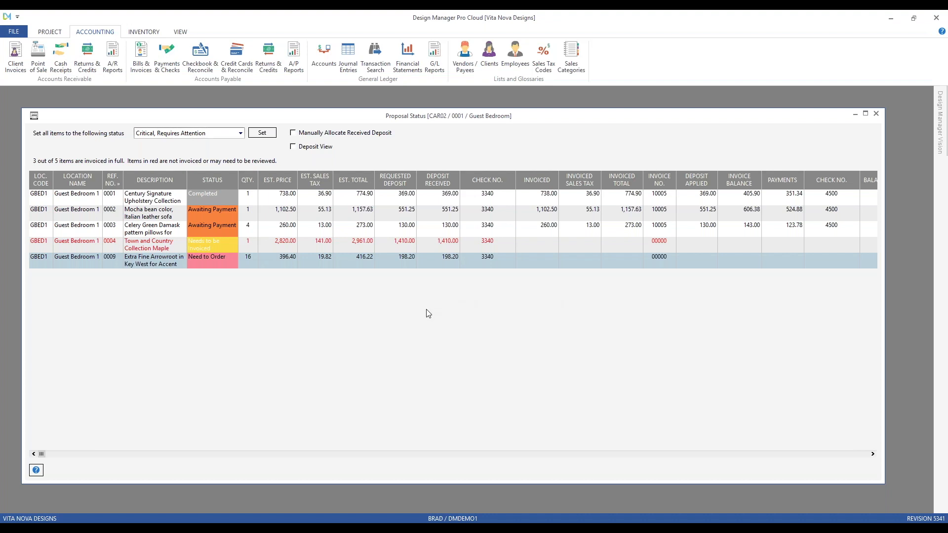
Step: Show the proposal status in Deposit View in a narrower window and enable manual allocation of the received deposit
{"action": "left_click", "coordinate": [317, 148]}
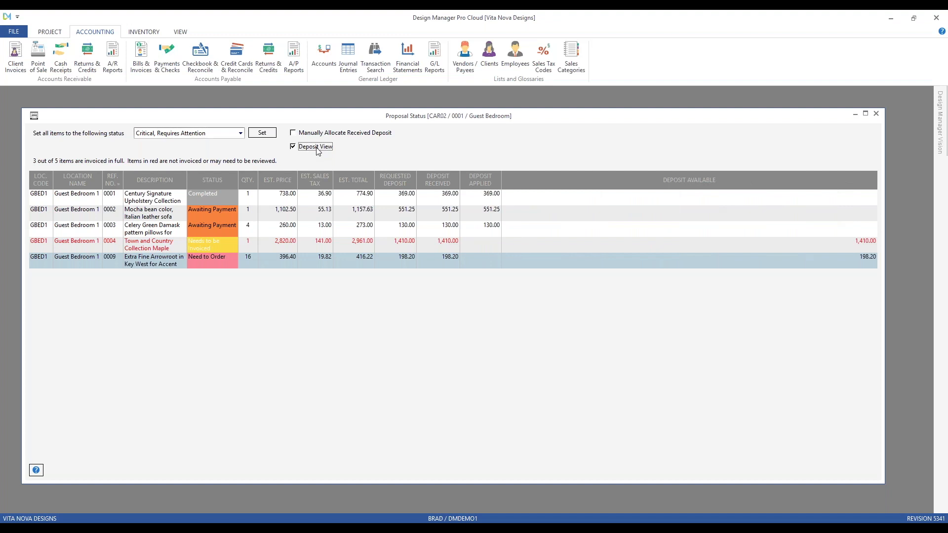
{"action": "left_click_drag", "start_coordinate": [881, 482], "coordinate": [573, 457]}
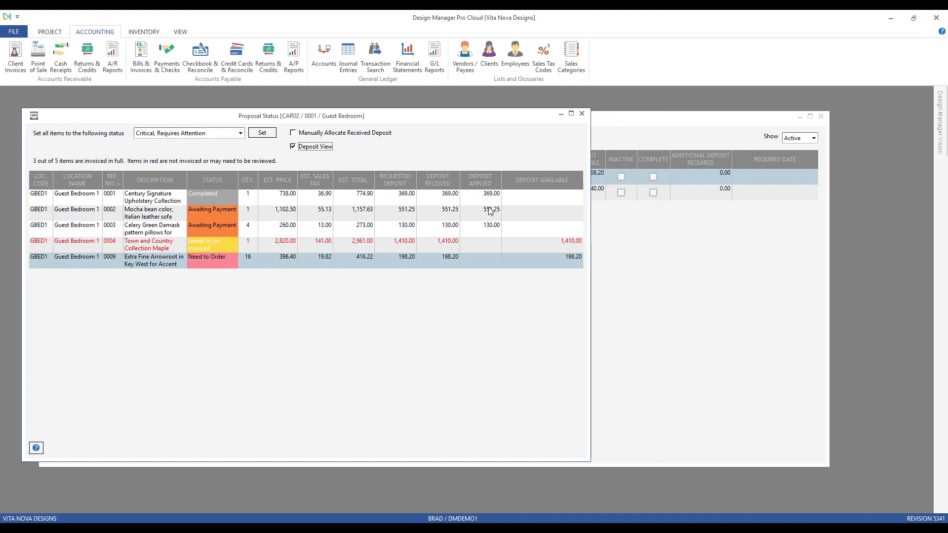
{"action": "left_click", "coordinate": [557, 234]}
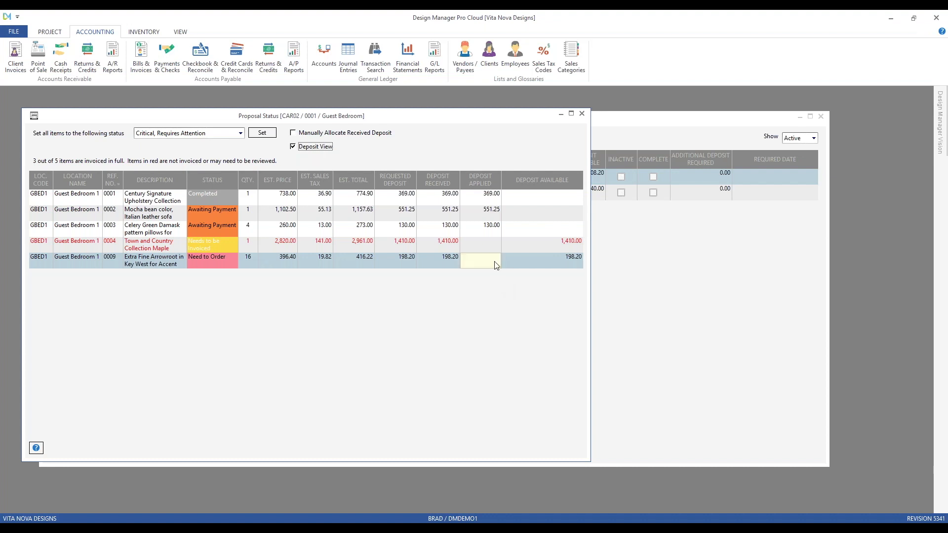
{"action": "left_click", "coordinate": [380, 134]}
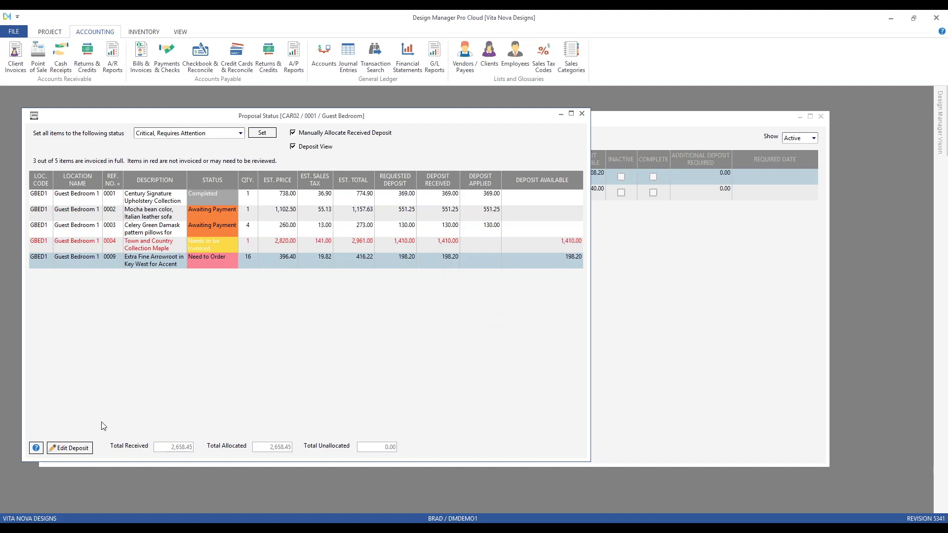
Step: Try setting the received deposit of item 0009 to 0, and cancel the edit
{"action": "left_click", "coordinate": [77, 450]}
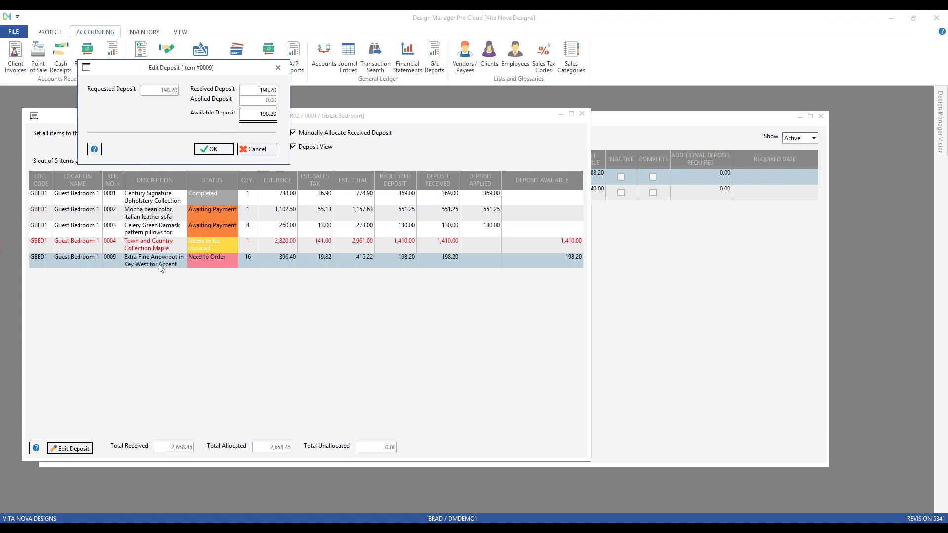
{"action": "double_click", "coordinate": [252, 90]}
{"action": "type", "text": "0"}
{"action": "left_click", "coordinate": [251, 113]}
{"action": "left_click", "coordinate": [257, 148]}
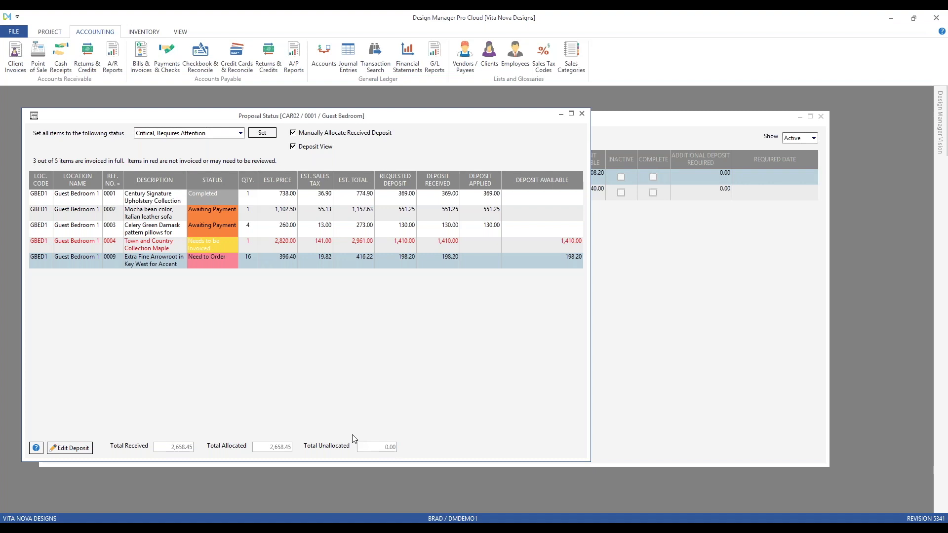
Step: Open the project specifications for the Brigantine Beach Home project (CAR02)
{"action": "left_click", "coordinate": [50, 32]}
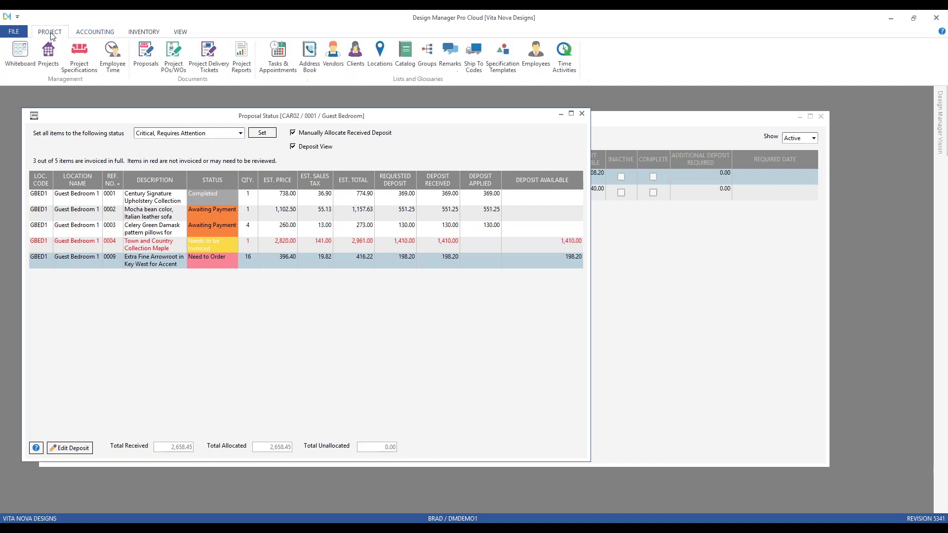
{"action": "left_click", "coordinate": [79, 61]}
{"action": "type", "text": "car"}
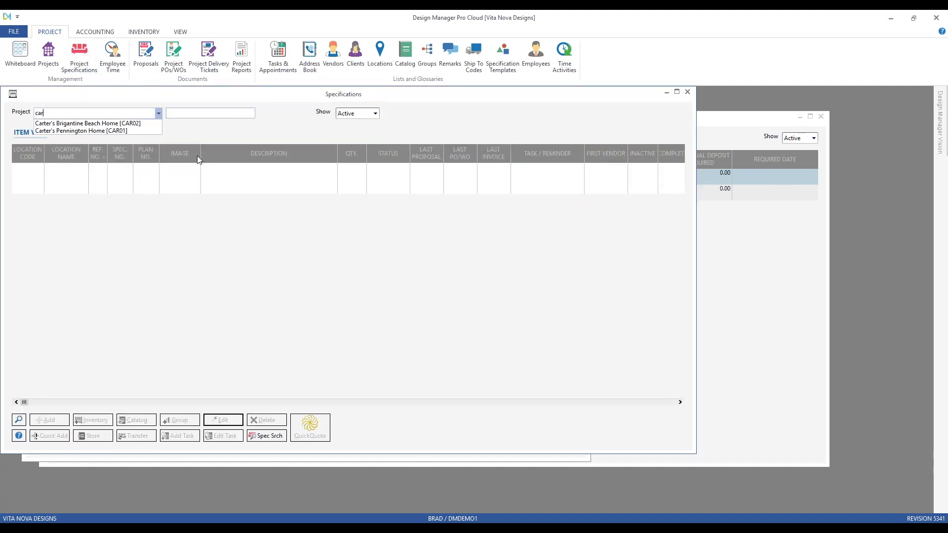
{"action": "left_click", "coordinate": [143, 124]}
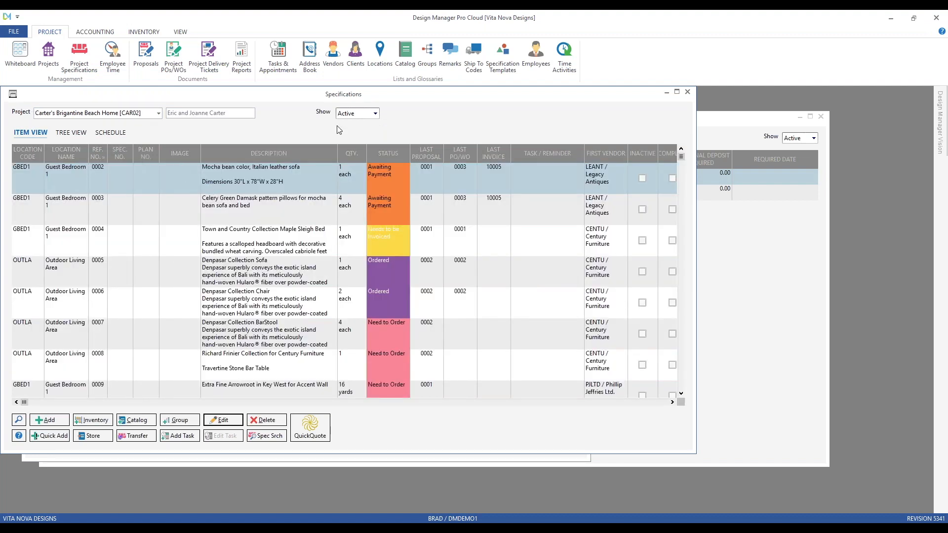
Step: Check the status details of item 0004, the Maple Sleigh Bed, and select that item in the proposal status
{"action": "left_click", "coordinate": [274, 247]}
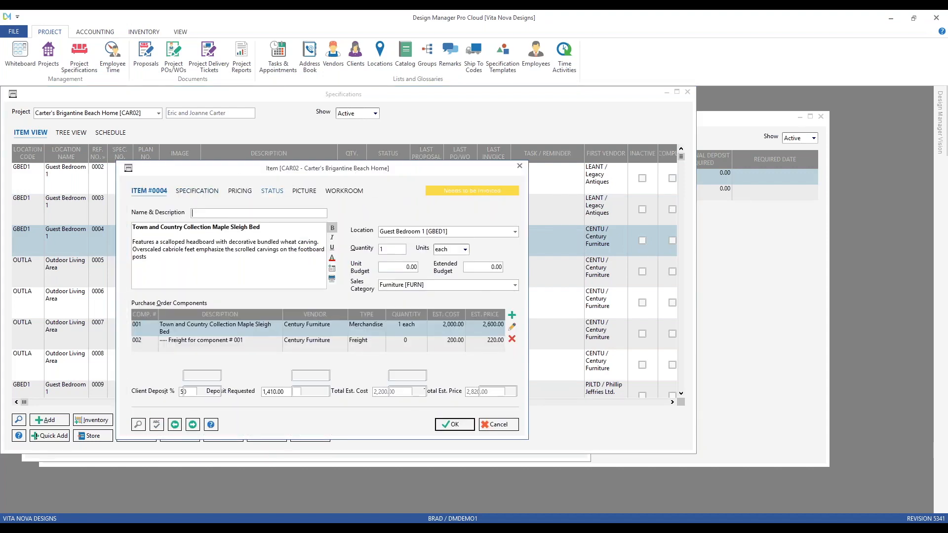
{"action": "left_click", "coordinate": [272, 191]}
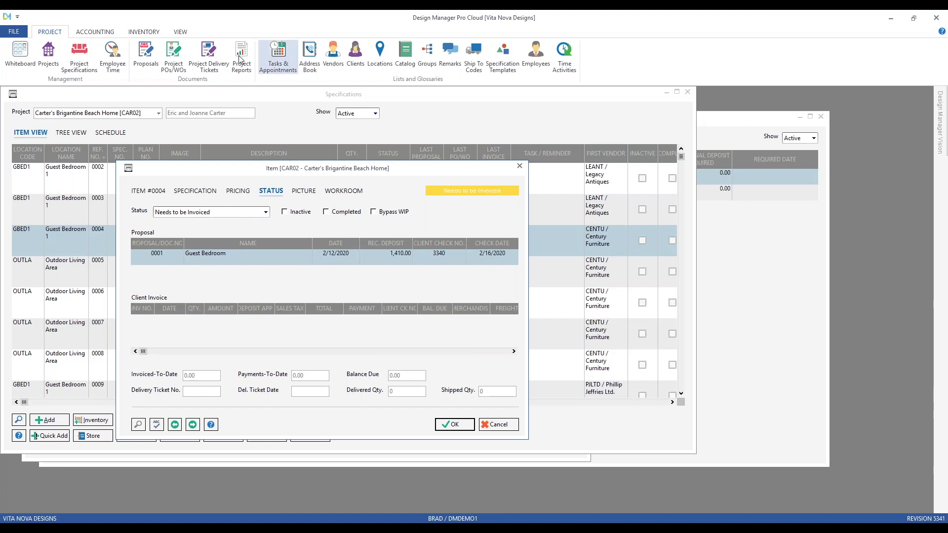
{"action": "left_click", "coordinate": [507, 425]}
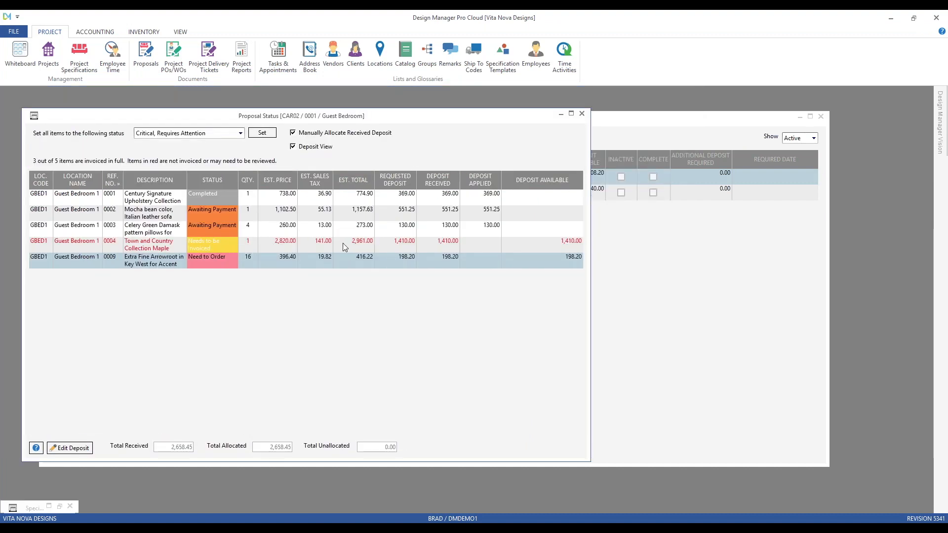
{"action": "left_click", "coordinate": [289, 247]}
{"action": "left_click", "coordinate": [289, 246]}
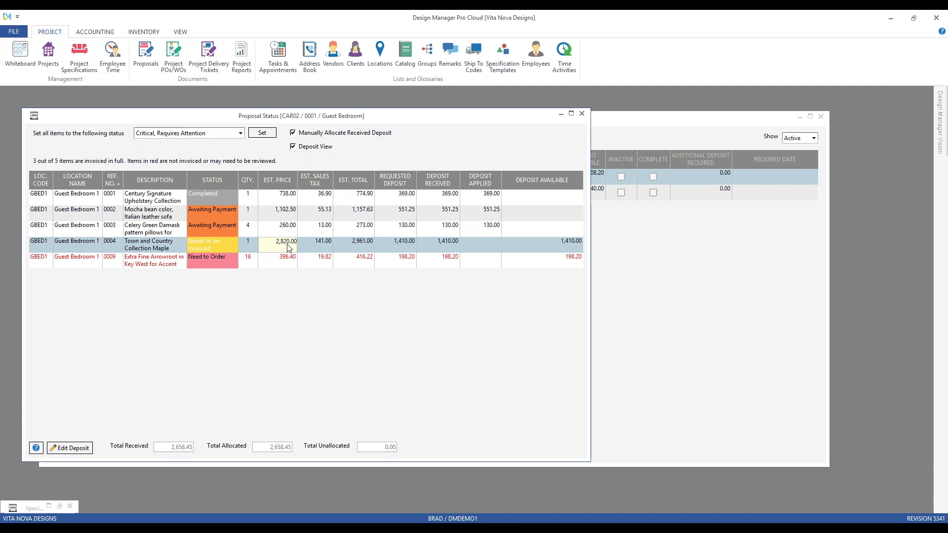
Step: Close the proposal and specifications windows, and open the project reports in a repositioned window
{"action": "left_click", "coordinate": [581, 113]}
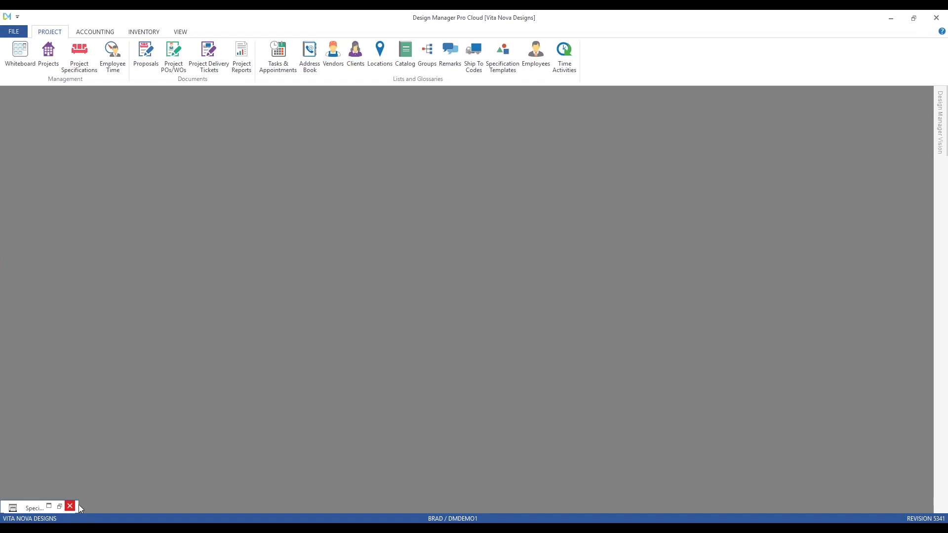
{"action": "left_click", "coordinate": [72, 506]}
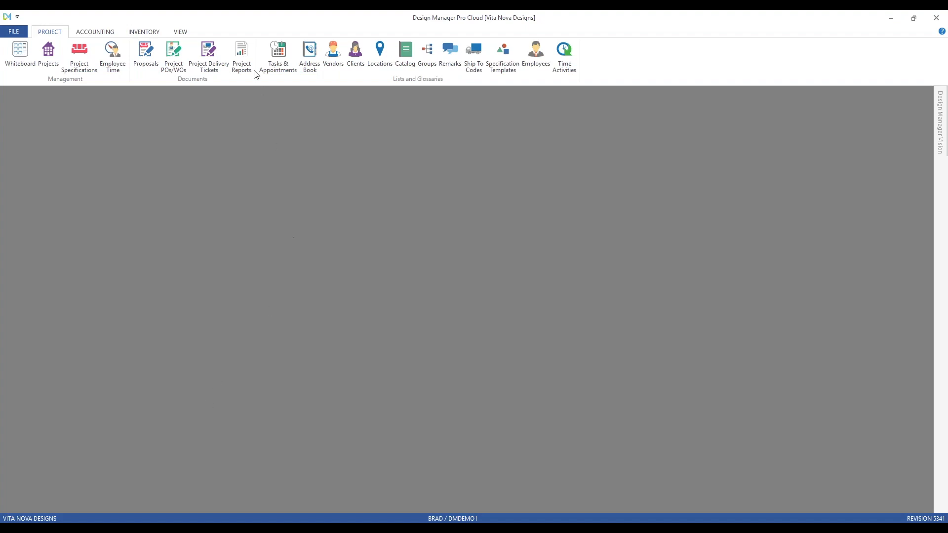
{"action": "left_click", "coordinate": [243, 54]}
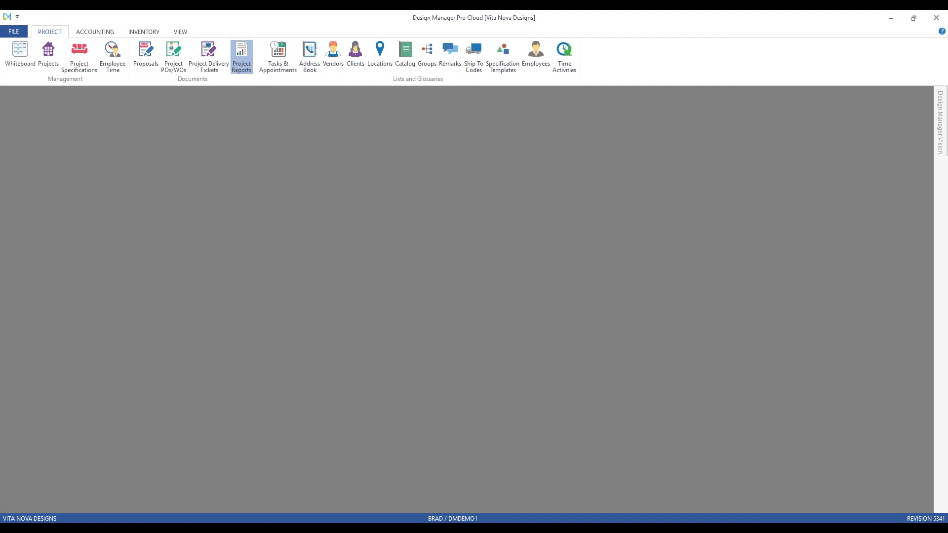
{"action": "left_click_drag", "start_coordinate": [157, 106], "coordinate": [175, 124]}
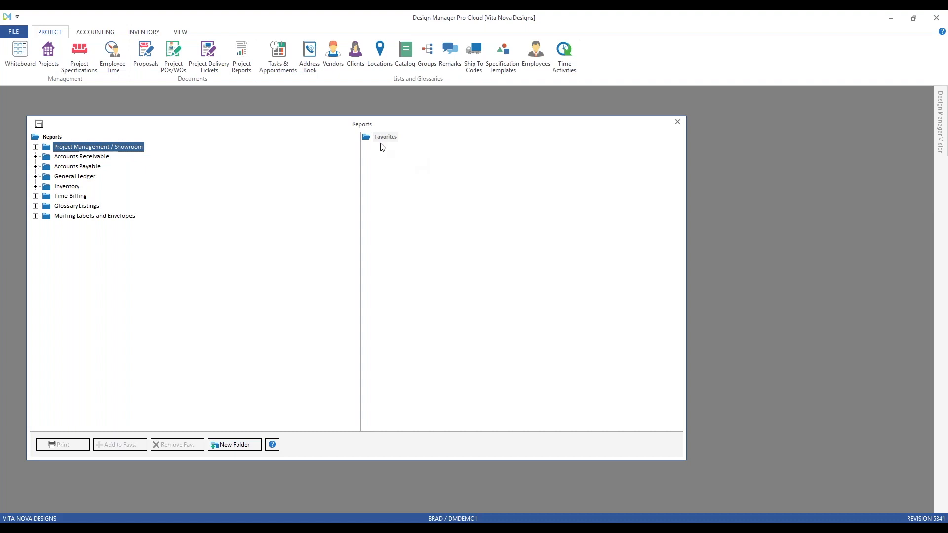
Step: Add the Proposal Listing report from Project Management / Showroom, Order Tracking, to the favorite reports
{"action": "left_click", "coordinate": [36, 147]}
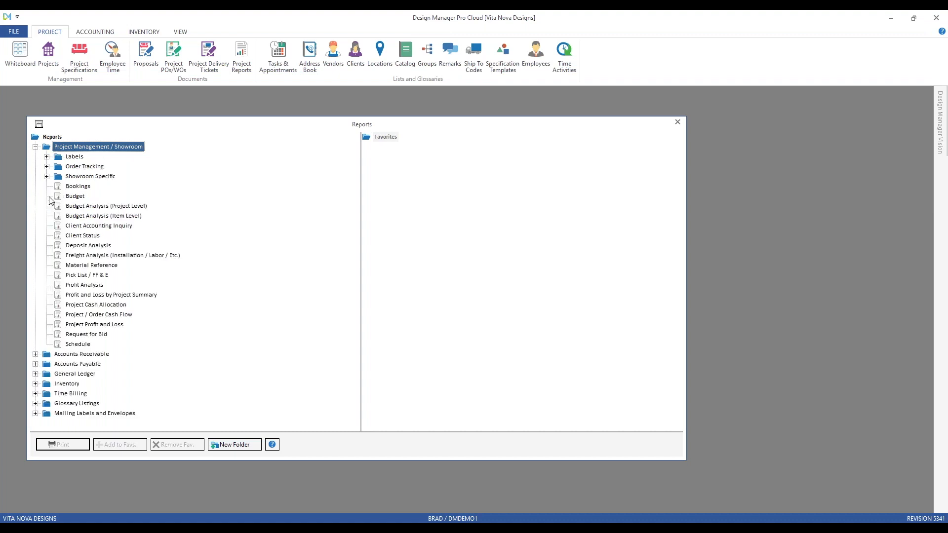
{"action": "left_click", "coordinate": [47, 166]}
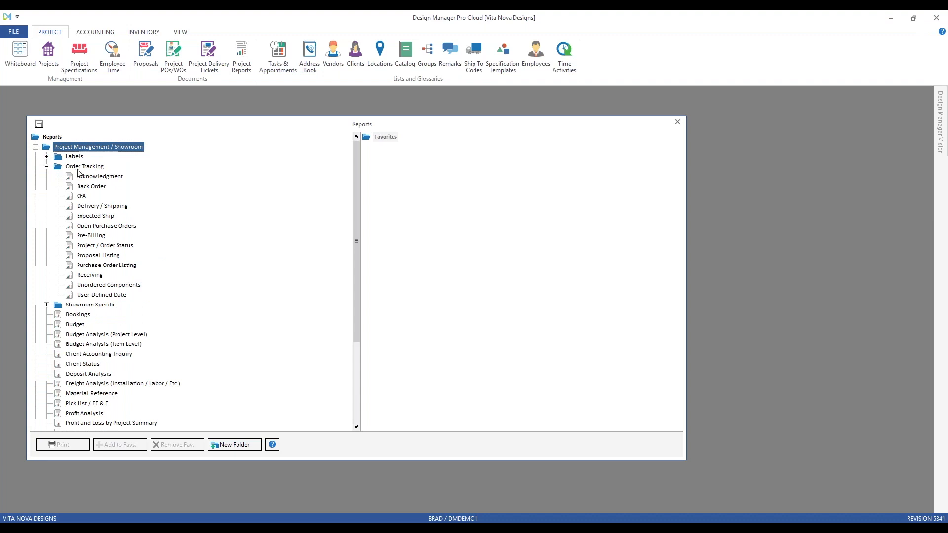
{"action": "left_click", "coordinate": [119, 255]}
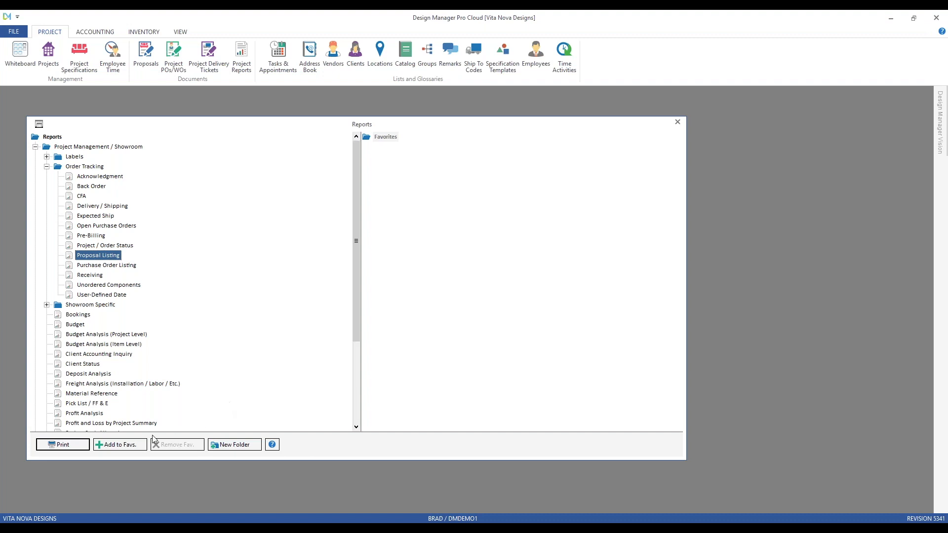
{"action": "left_click", "coordinate": [119, 444]}
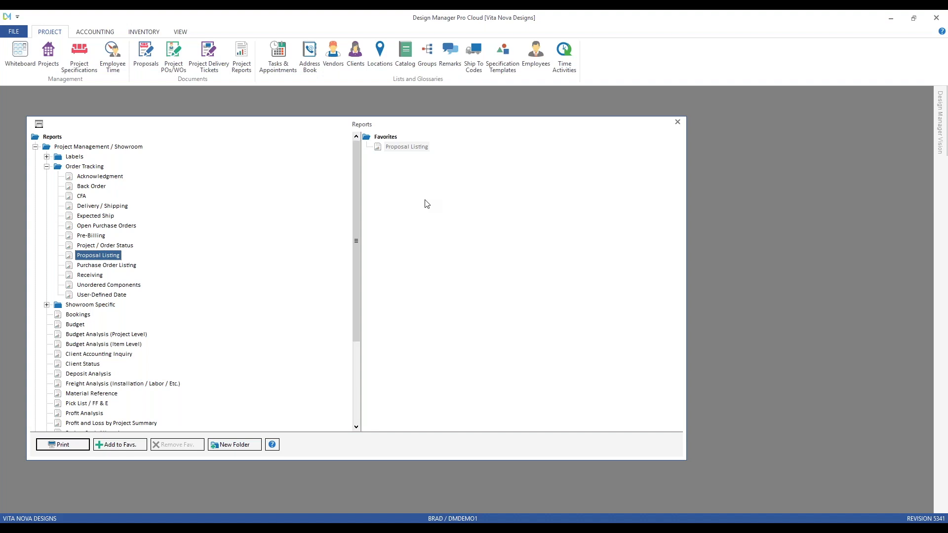
Step: Run the Proposal Listing report in the By Project format with all ranges blank and status and deposit set to All
{"action": "left_click", "coordinate": [63, 444]}
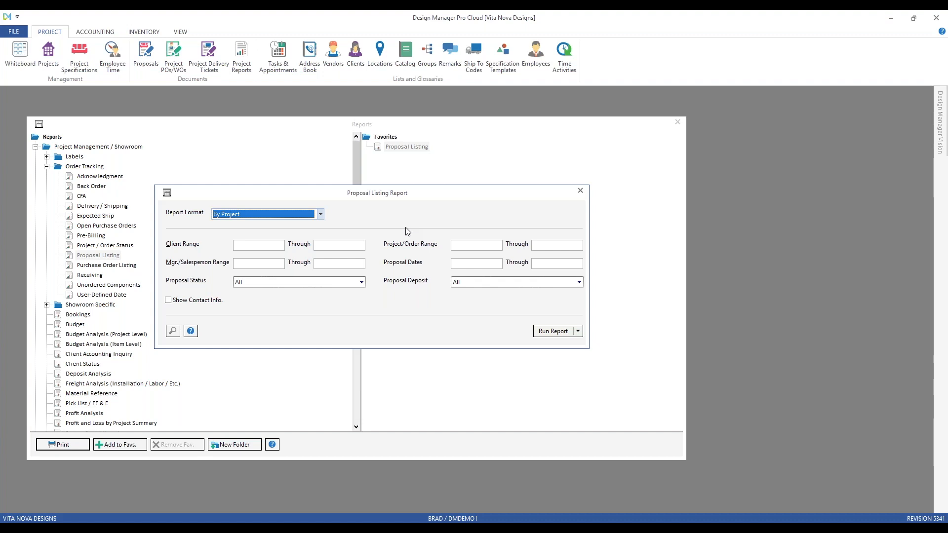
{"action": "left_click", "coordinate": [484, 245]}
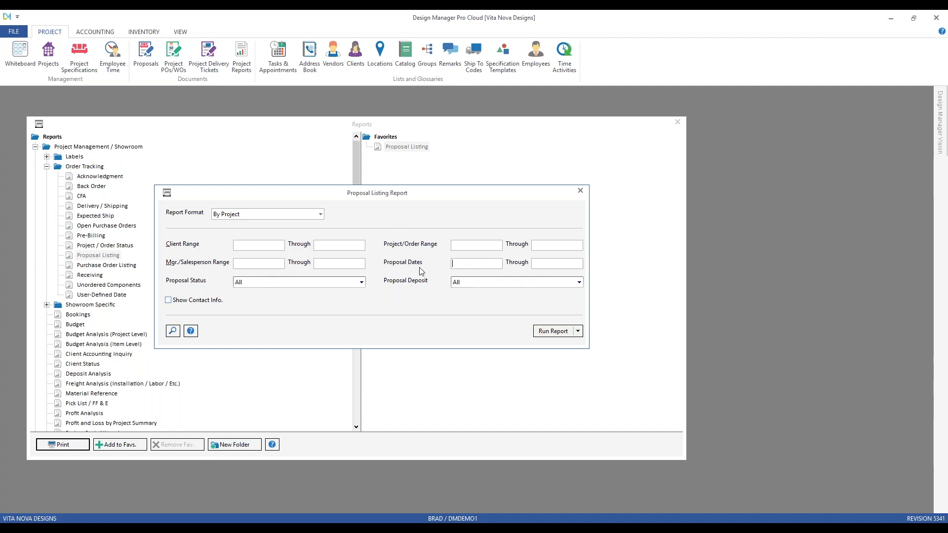
{"action": "left_click", "coordinate": [560, 332]}
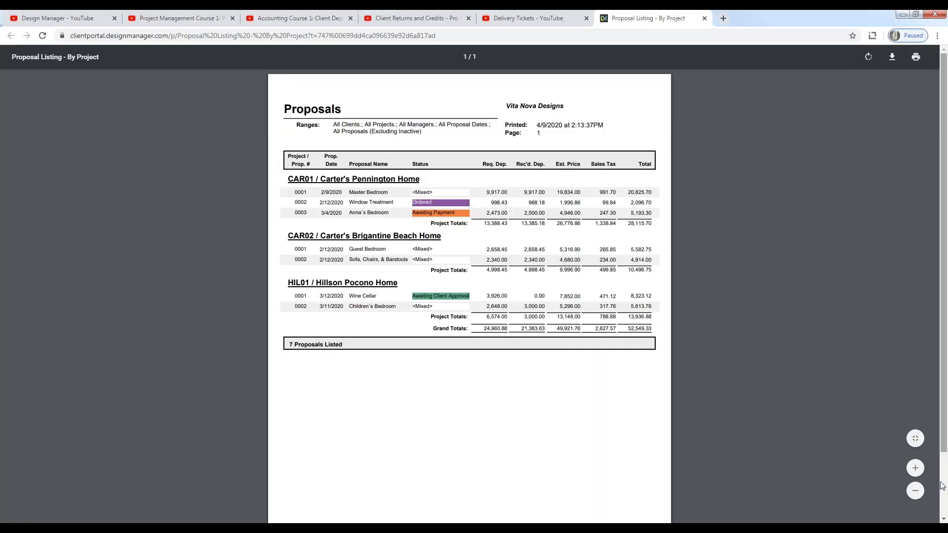
Step: Enlarge the generated report, review each project's proposals, deposits and totals, and return to the Proposal Listing report options
{"action": "left_click", "coordinate": [915, 468]}
{"action": "left_click", "coordinate": [915, 468]}
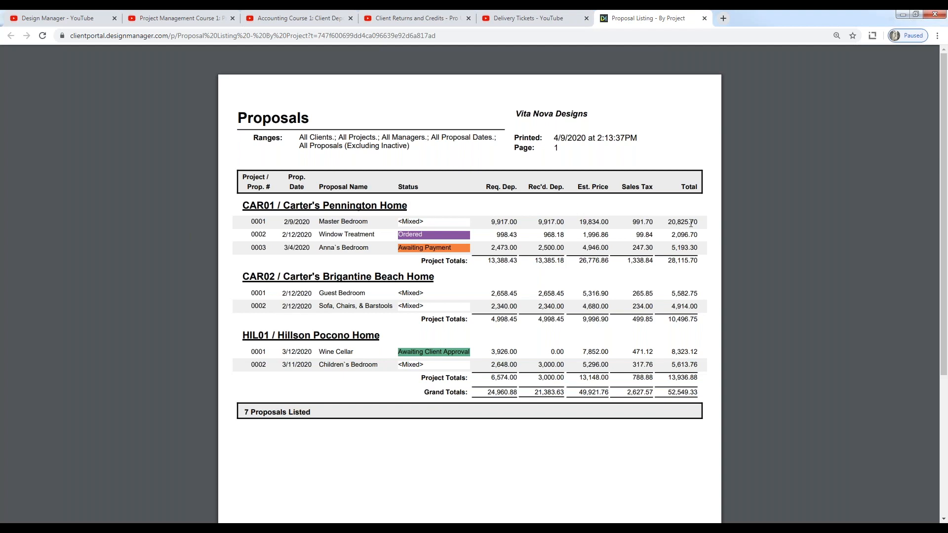
{"action": "left_click", "coordinate": [902, 15]}
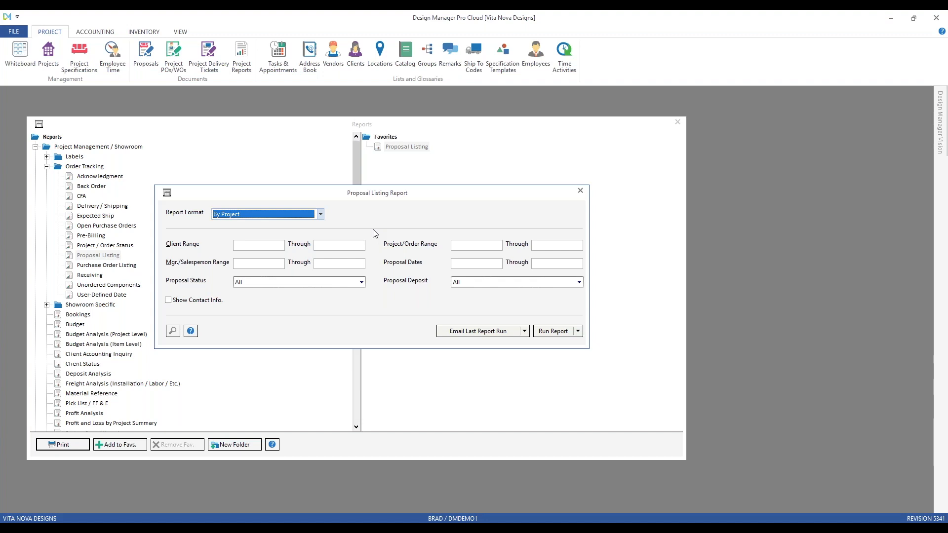
Step: Look over the report's proposal status choices, then open the proposals of the Pennington Home project (CAR01)
{"action": "left_click", "coordinate": [282, 284]}
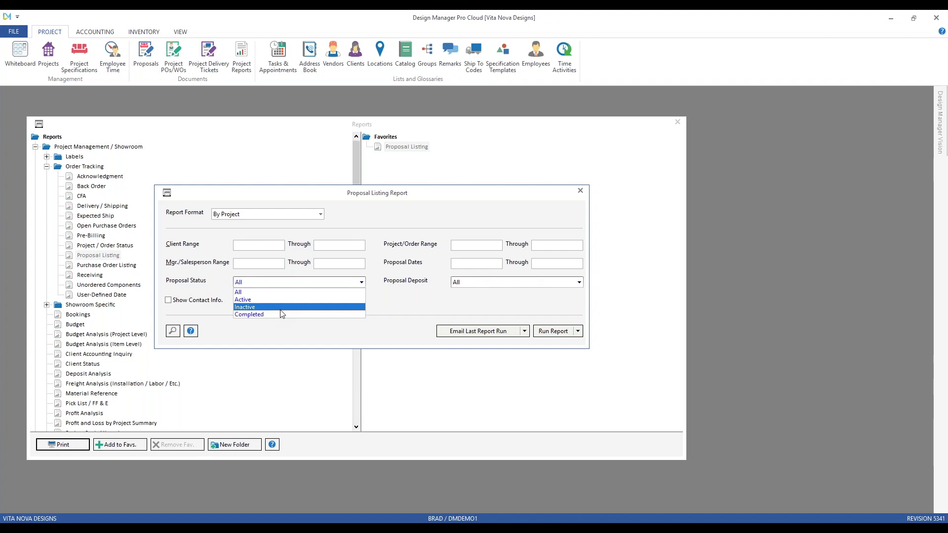
{"action": "left_click", "coordinate": [274, 337]}
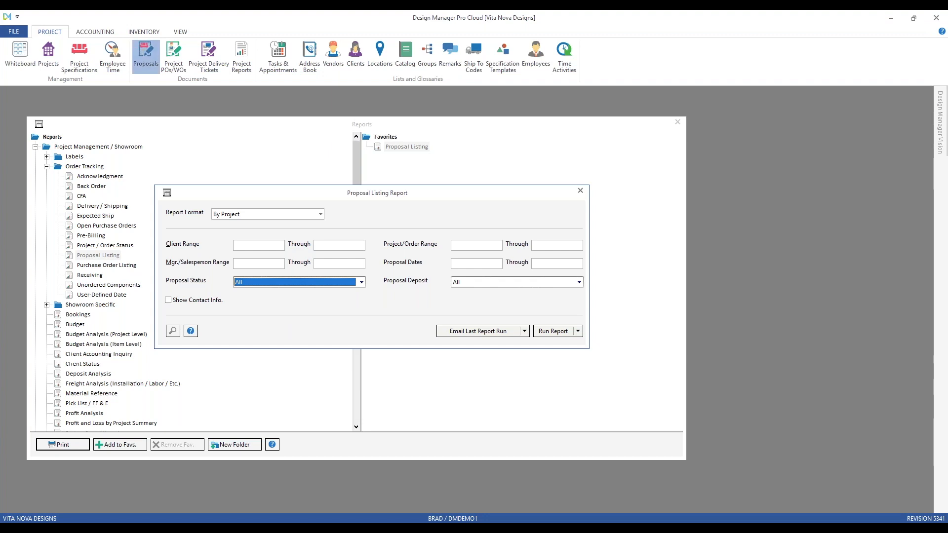
{"action": "left_click", "coordinate": [145, 55]}
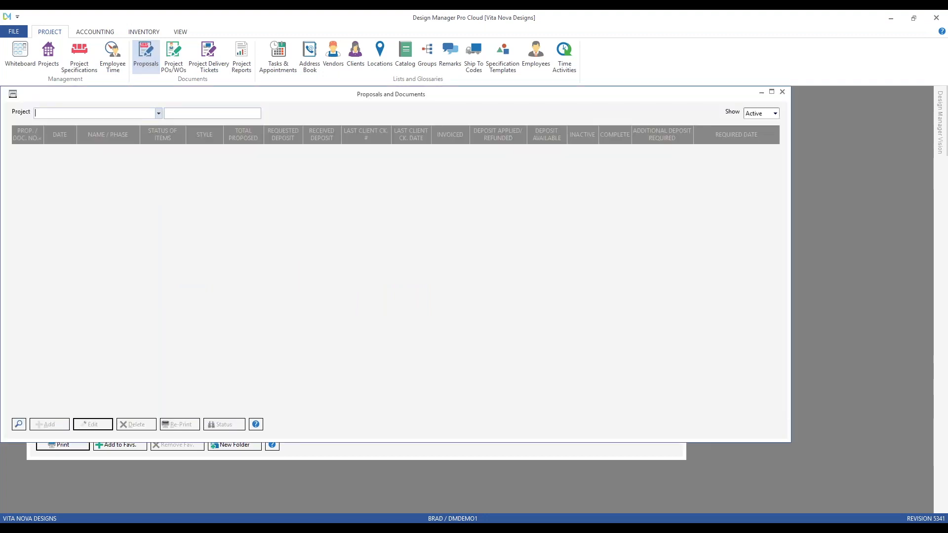
{"action": "type", "text": "ca"}
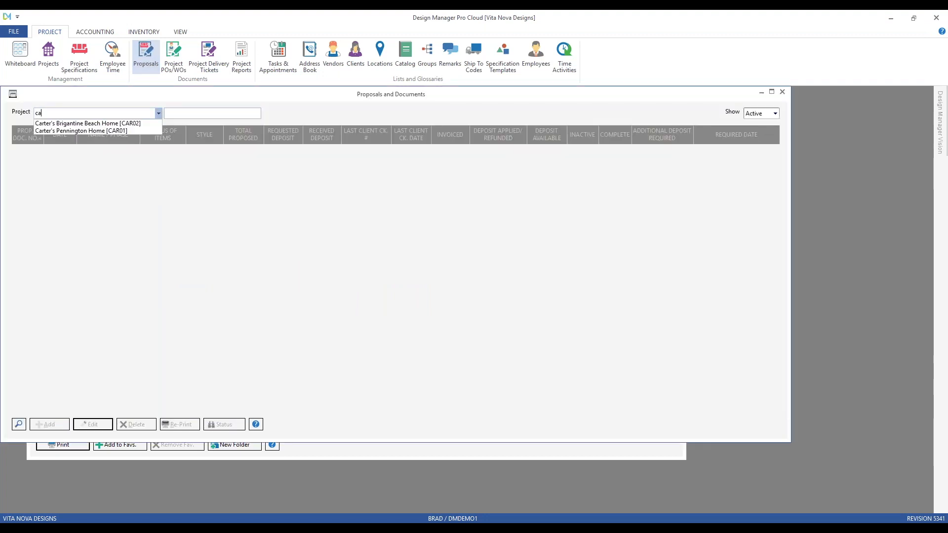
{"action": "left_click", "coordinate": [129, 129]}
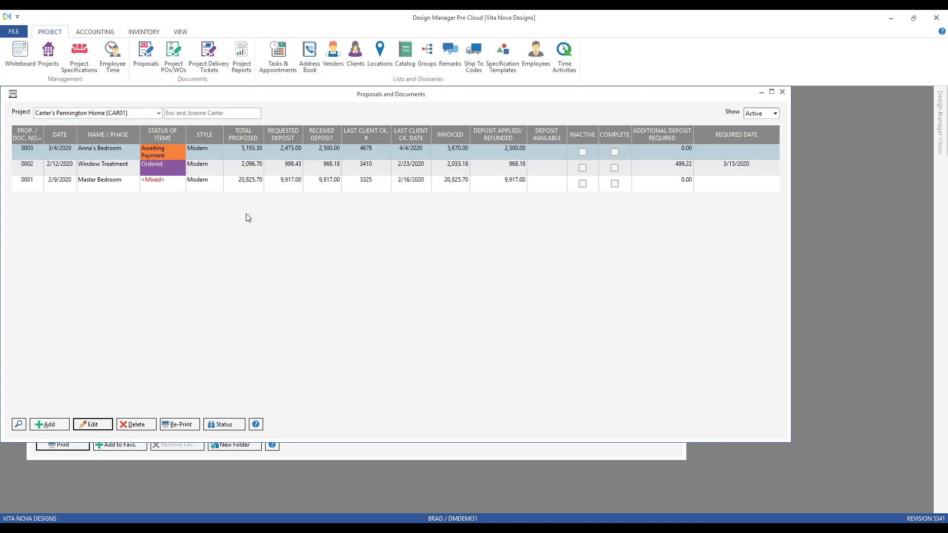
Step: Change the status of all items on proposal 0003 to Completed and mark the proposal itself complete
{"action": "left_click", "coordinate": [162, 155]}
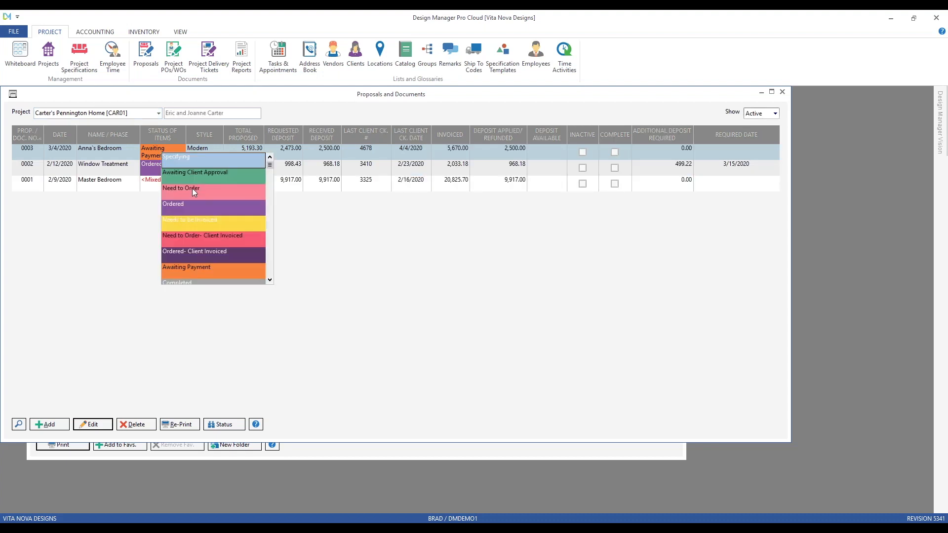
{"action": "left_click", "coordinate": [271, 271]}
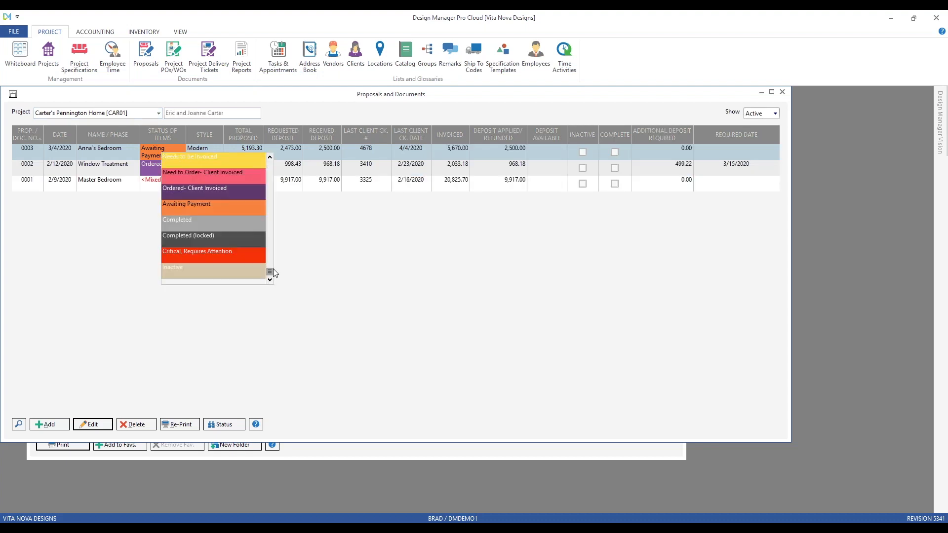
{"action": "left_click", "coordinate": [207, 223]}
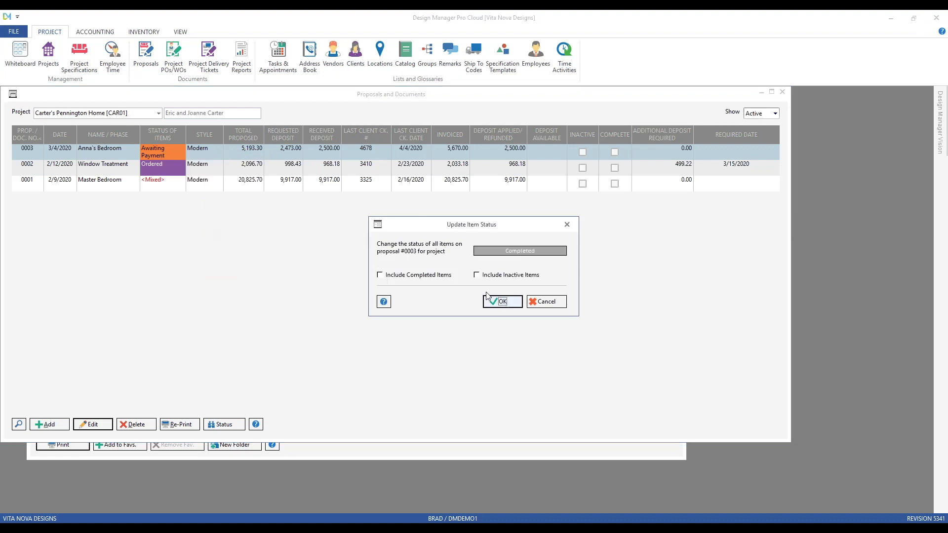
{"action": "left_click", "coordinate": [501, 303]}
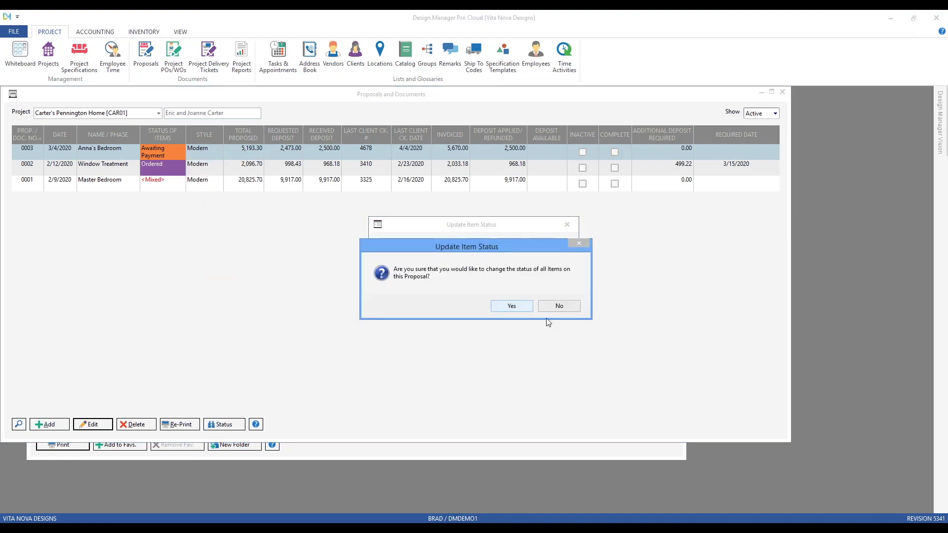
{"action": "left_click", "coordinate": [525, 307]}
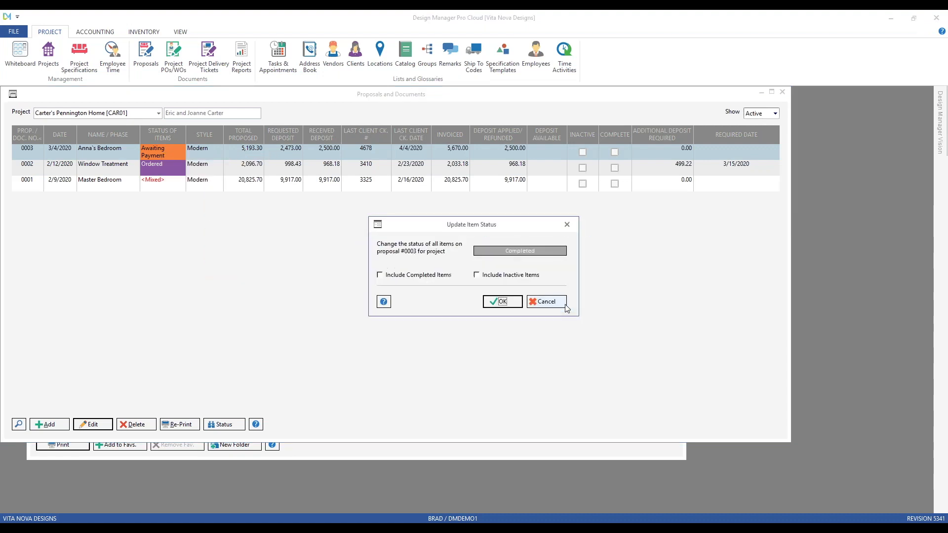
{"action": "left_click", "coordinate": [511, 303]}
{"action": "left_click", "coordinate": [512, 306]}
{"action": "left_click", "coordinate": [503, 302]}
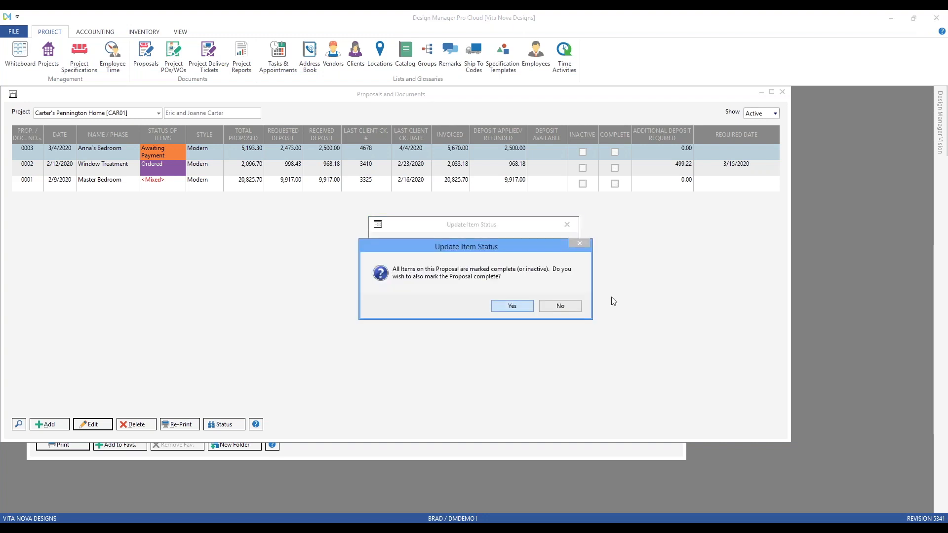
{"action": "key", "text": "Return"}
Step: Minimize the proposals window, run the Proposal Listing report by project for Completed proposals, and return to its options
{"action": "left_click", "coordinate": [761, 91]}
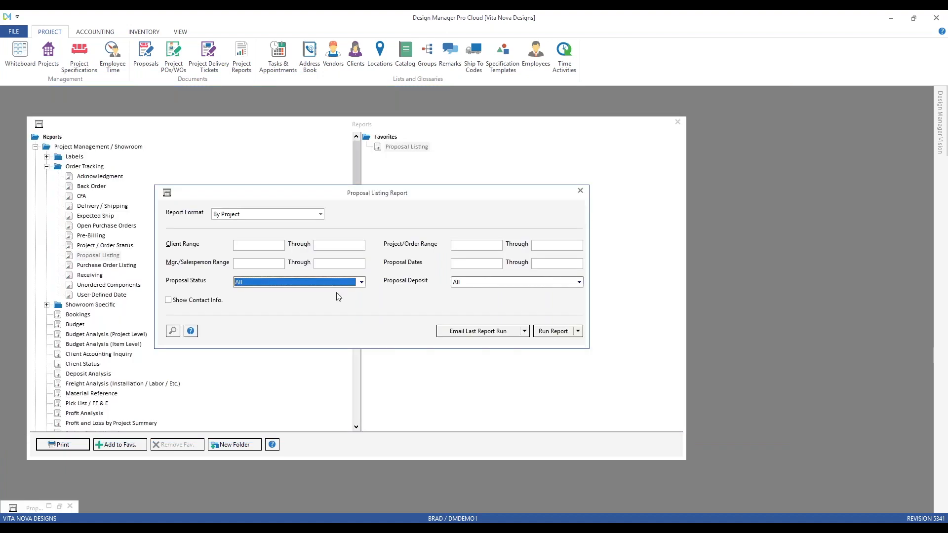
{"action": "left_click", "coordinate": [289, 285]}
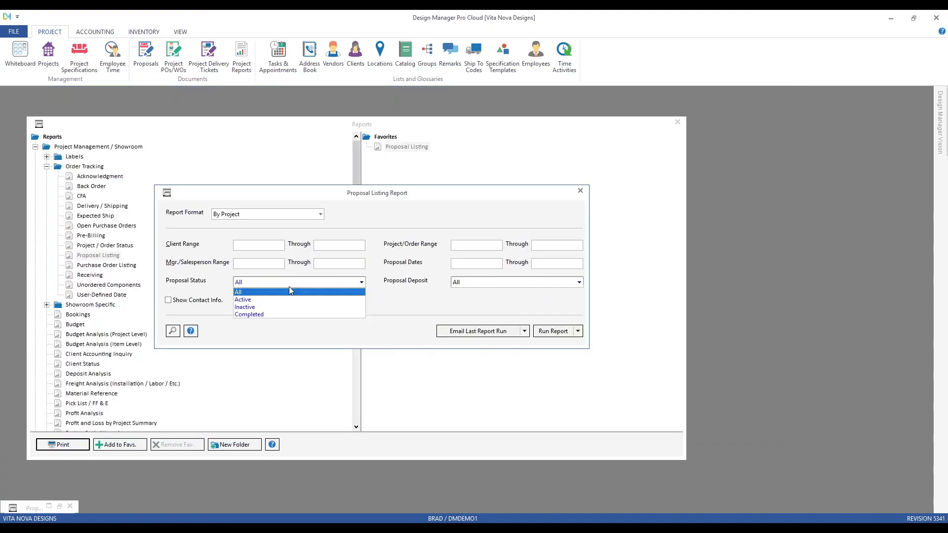
{"action": "left_click", "coordinate": [285, 315]}
{"action": "left_click", "coordinate": [552, 331]}
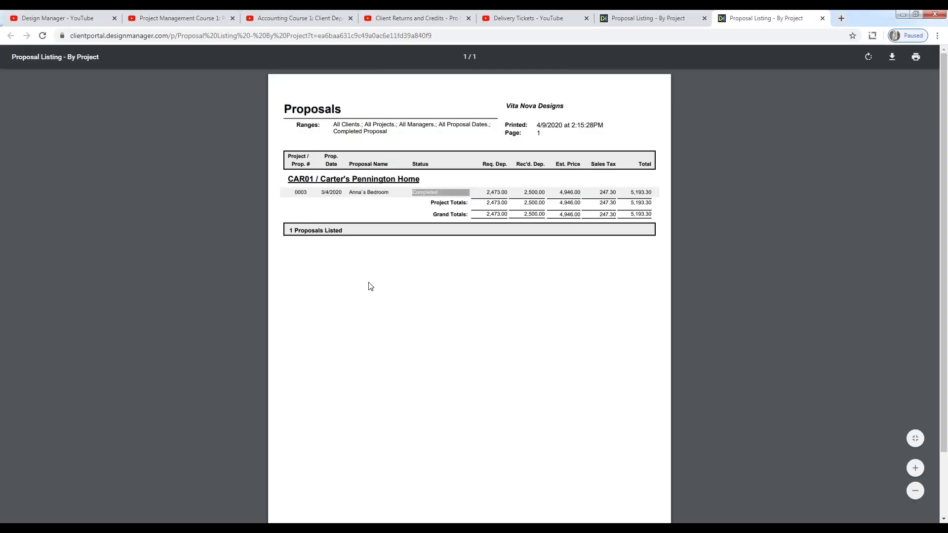
{"action": "left_click", "coordinate": [902, 14]}
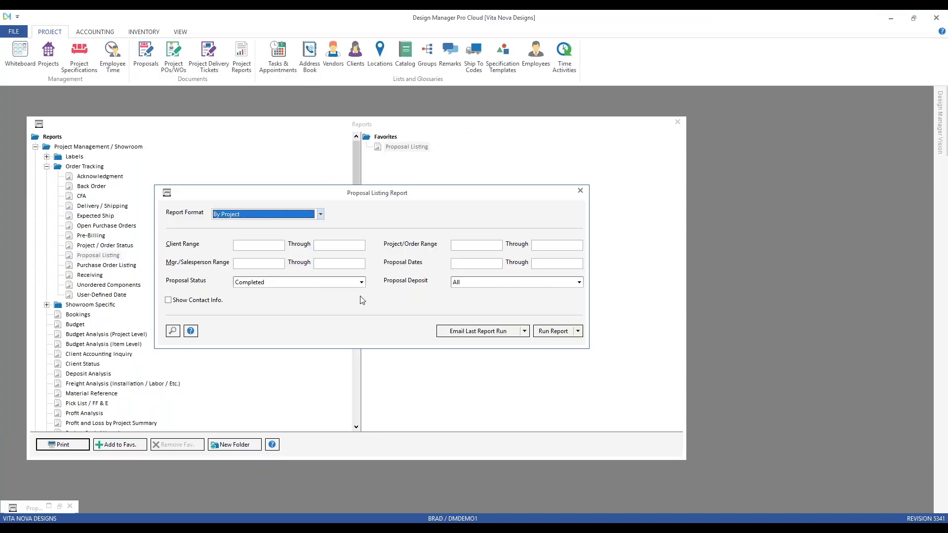
Step: Restore the proposals window, show all of the project's proposals, and change all items on proposal 0003 to Awaiting Payment
{"action": "left_click", "coordinate": [59, 507]}
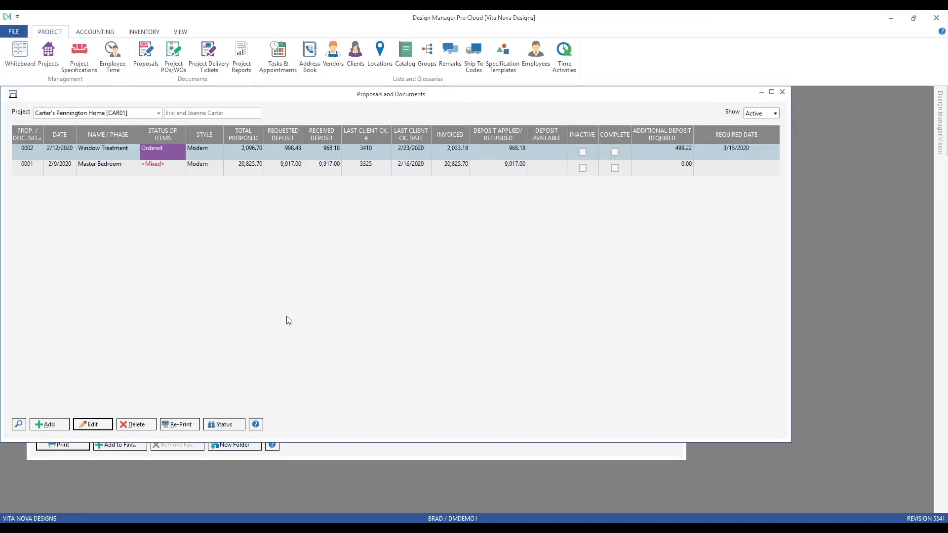
{"action": "left_click", "coordinate": [762, 114]}
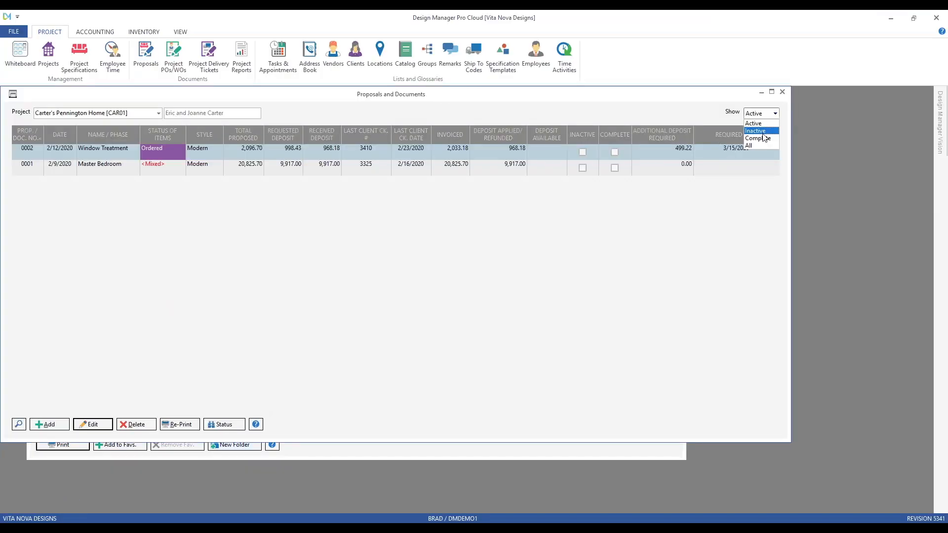
{"action": "left_click", "coordinate": [755, 145]}
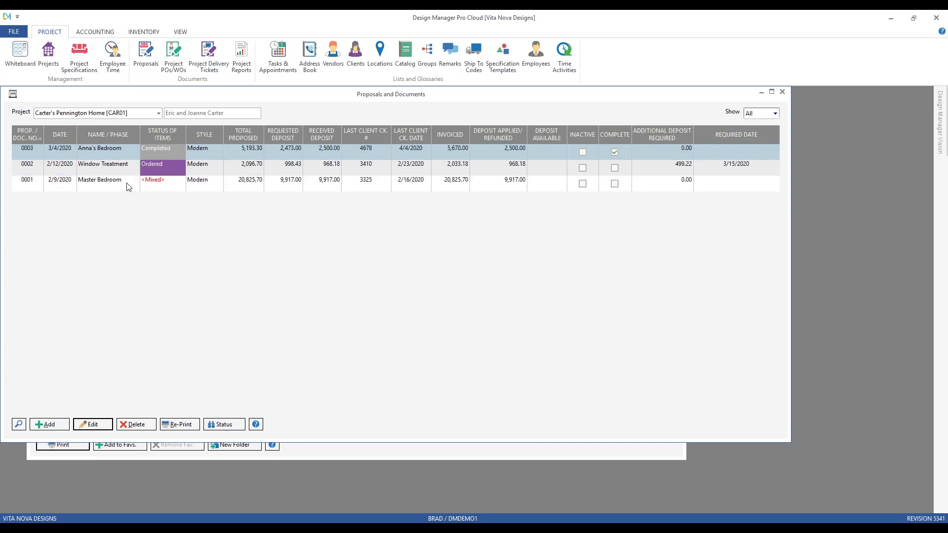
{"action": "left_click", "coordinate": [164, 153]}
{"action": "left_click", "coordinate": [189, 270]}
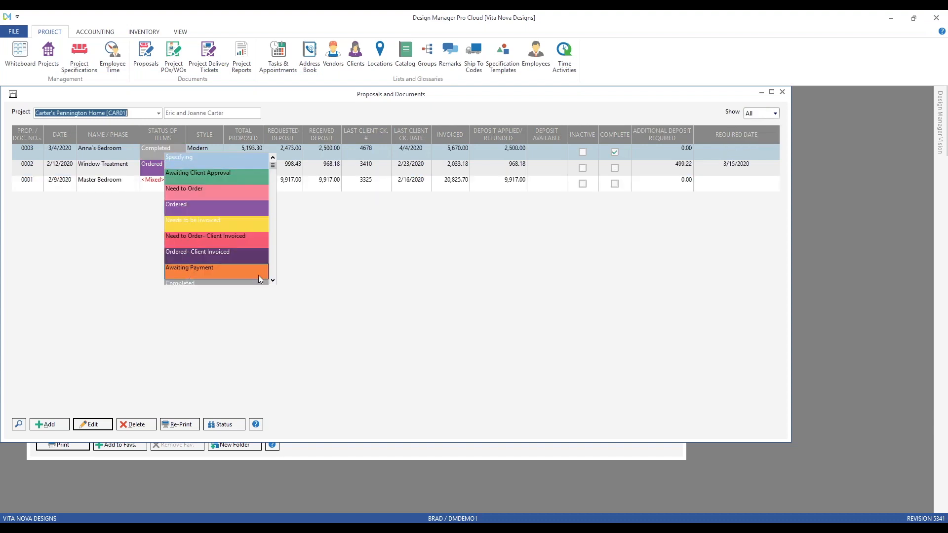
{"action": "left_click", "coordinate": [441, 278]}
{"action": "left_click", "coordinate": [507, 302]}
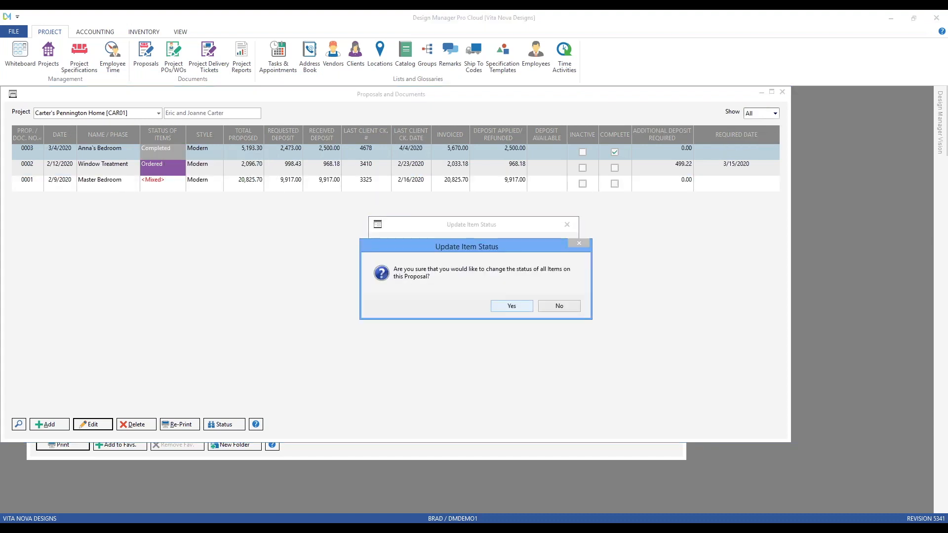
{"action": "left_click", "coordinate": [503, 302]}
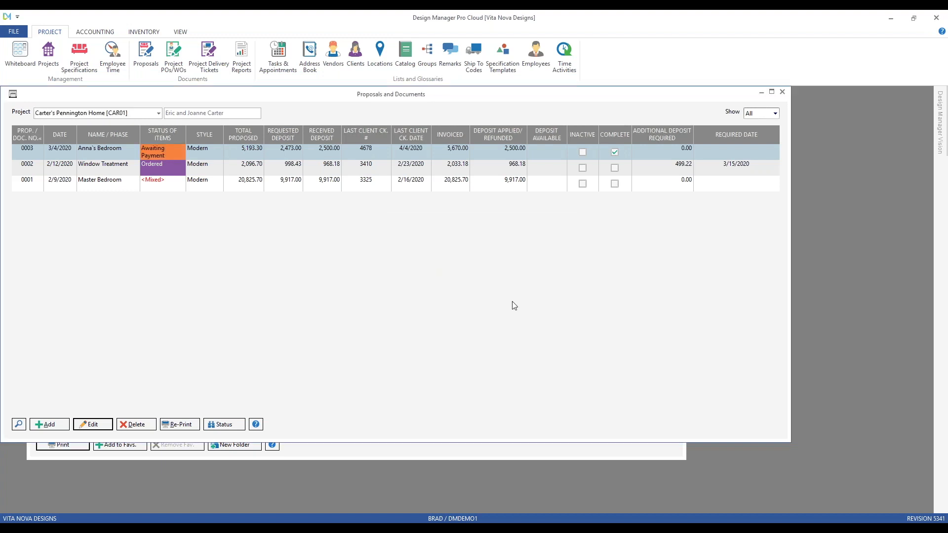
Step: Return to the Proposal Listing report options and run it for Completed proposals with the deposit filter set to No Deposit Received
{"action": "left_click", "coordinate": [762, 94]}
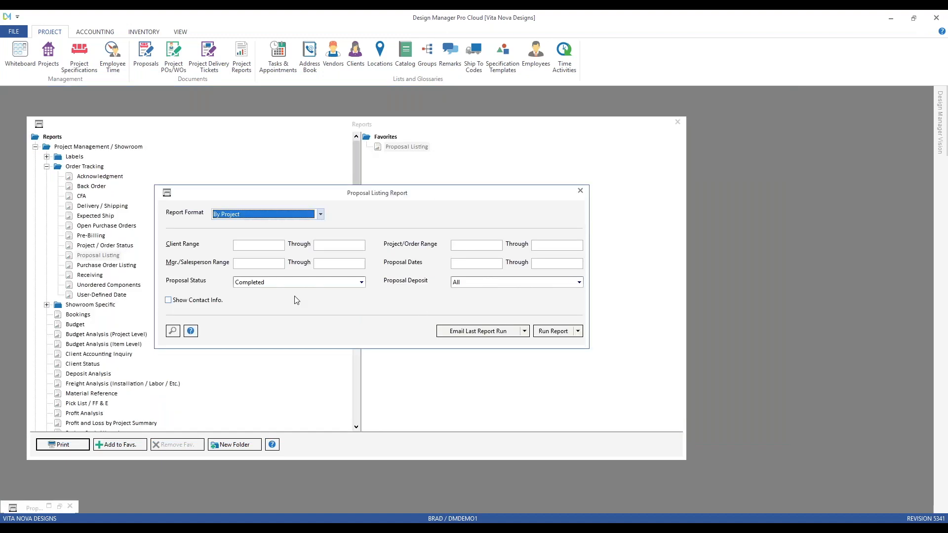
{"action": "left_click", "coordinate": [469, 287]}
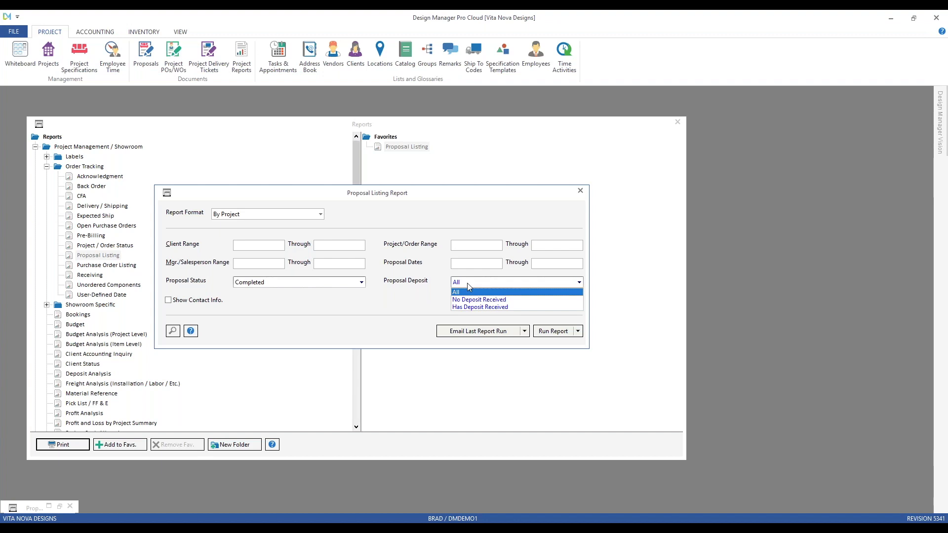
{"action": "left_click", "coordinate": [512, 303]}
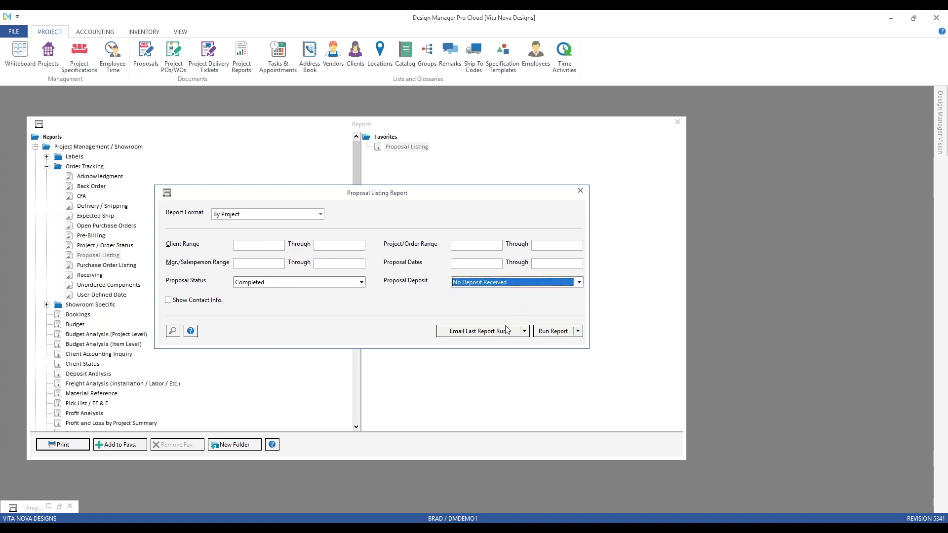
{"action": "left_click", "coordinate": [552, 335]}
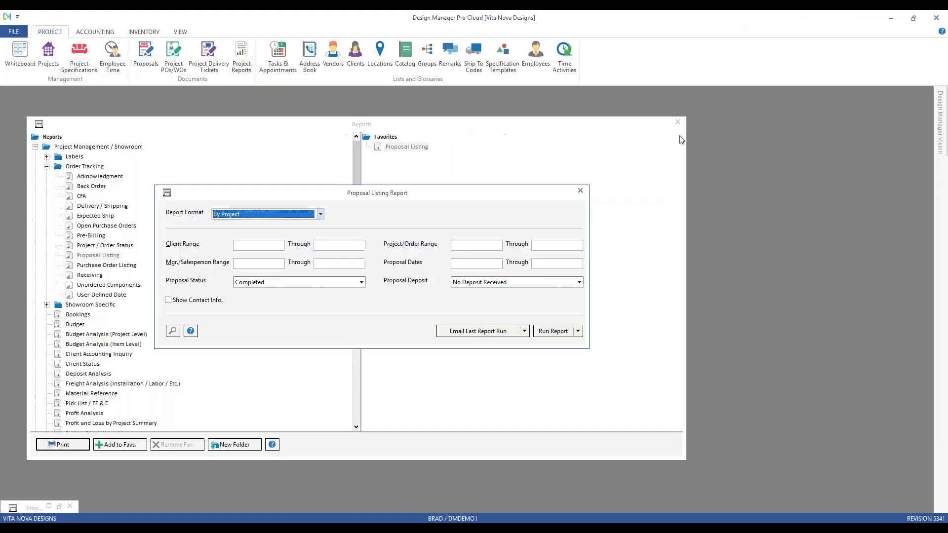
{"action": "left_click", "coordinate": [903, 14]}
Step: Set the proposal status to All, rerun the report for proposals with no deposit received, and return to its options
{"action": "left_click", "coordinate": [285, 285]}
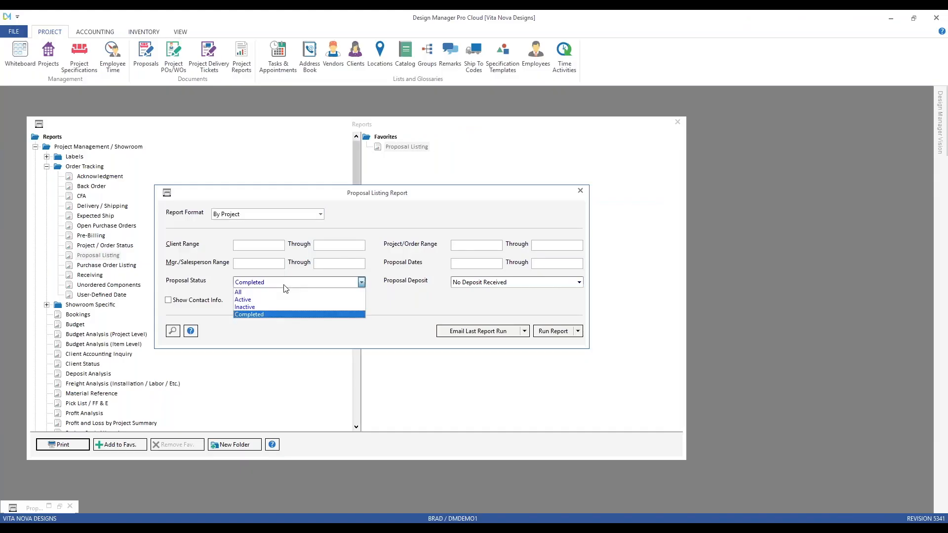
{"action": "left_click", "coordinate": [257, 290]}
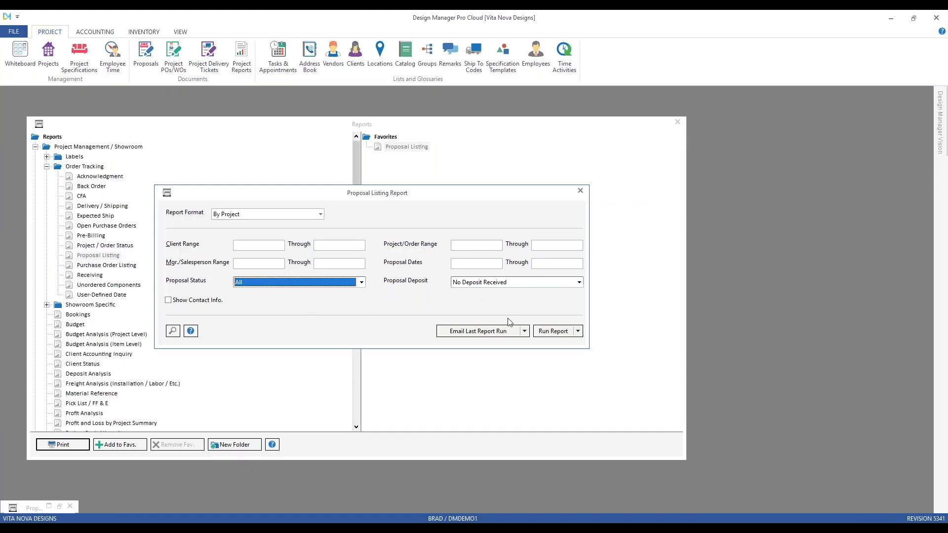
{"action": "left_click", "coordinate": [552, 331]}
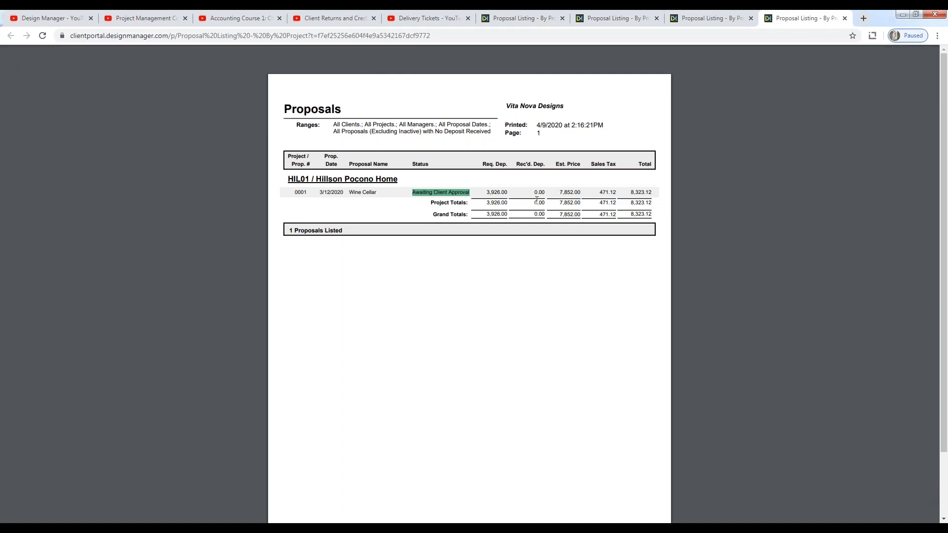
{"action": "left_click", "coordinate": [901, 15]}
Step: Set the proposal deposit filter to Has Deposit Received, run the report for all statuses, and return to its options
{"action": "left_click", "coordinate": [506, 284]}
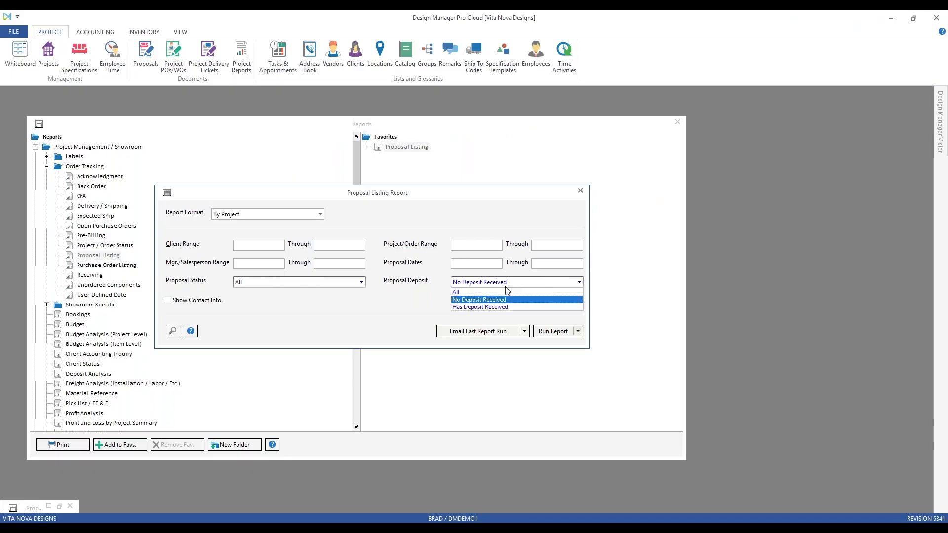
{"action": "left_click", "coordinate": [500, 307]}
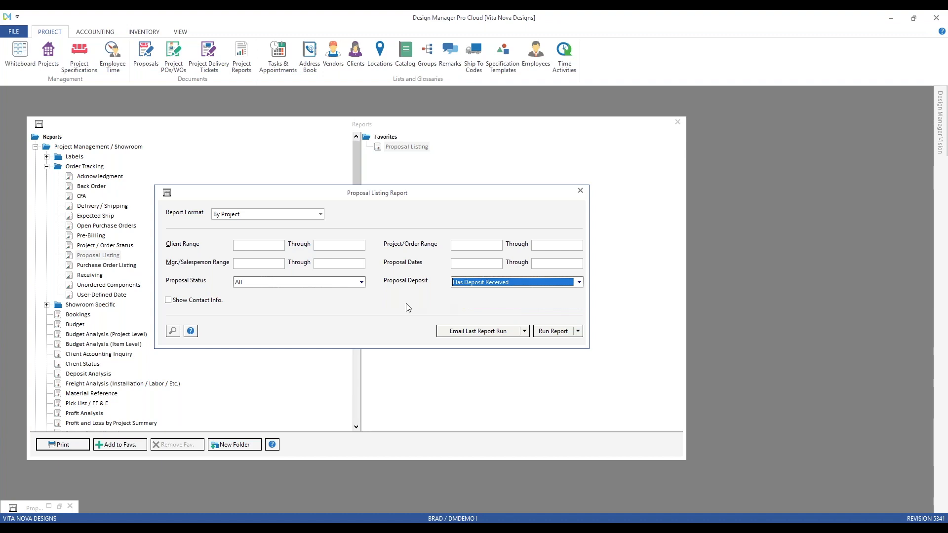
{"action": "left_click", "coordinate": [554, 332]}
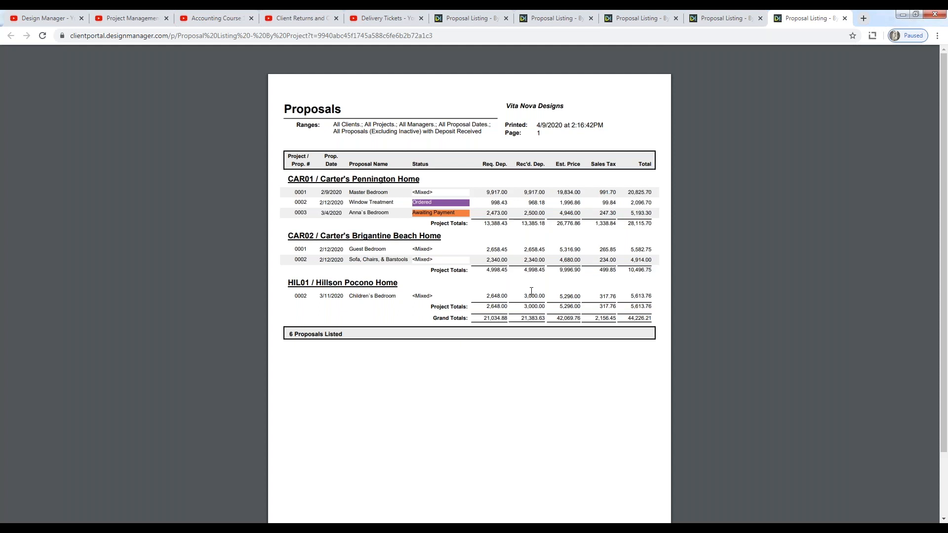
{"action": "left_click", "coordinate": [904, 16]}
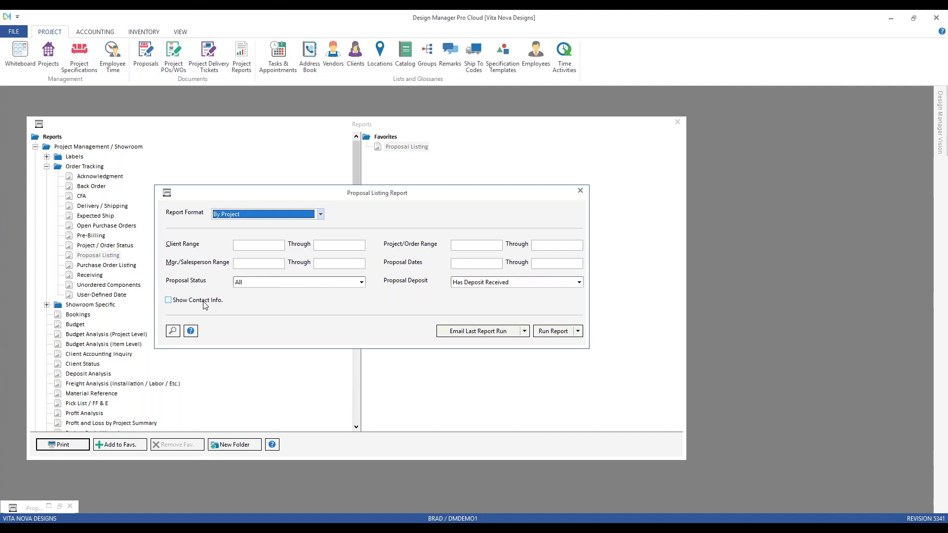
Step: Run the Proposal Listing report in the By Manager format with proposal status and deposit set to All
{"action": "left_click", "coordinate": [250, 218]}
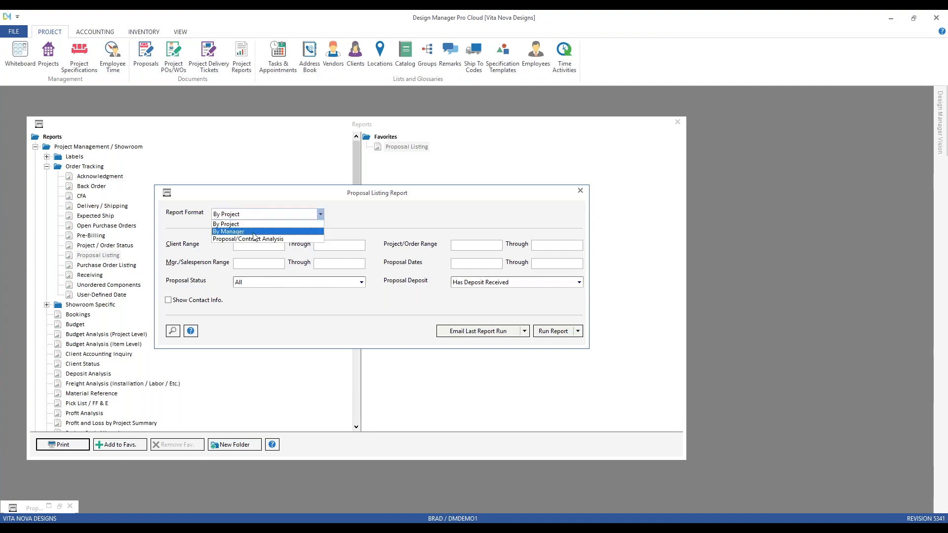
{"action": "left_click", "coordinate": [253, 234]}
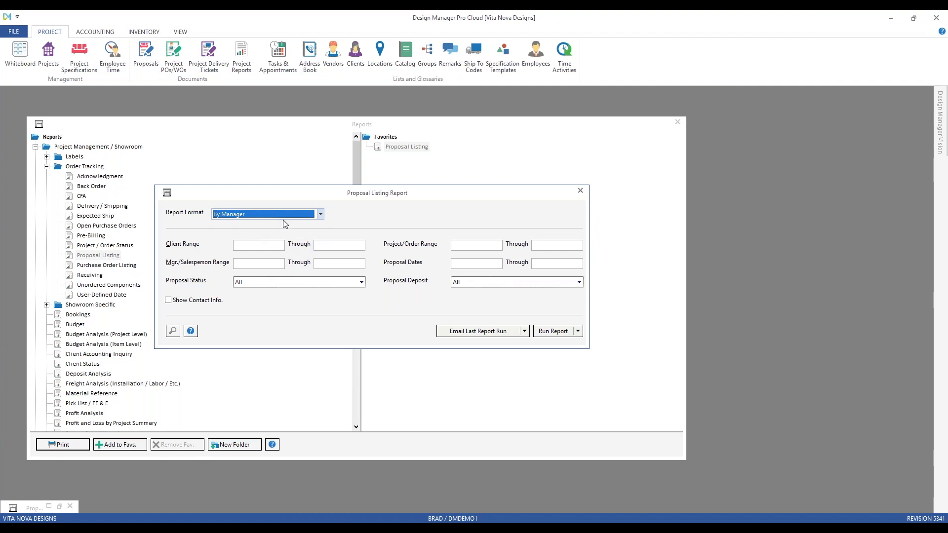
{"action": "left_click", "coordinate": [565, 332]}
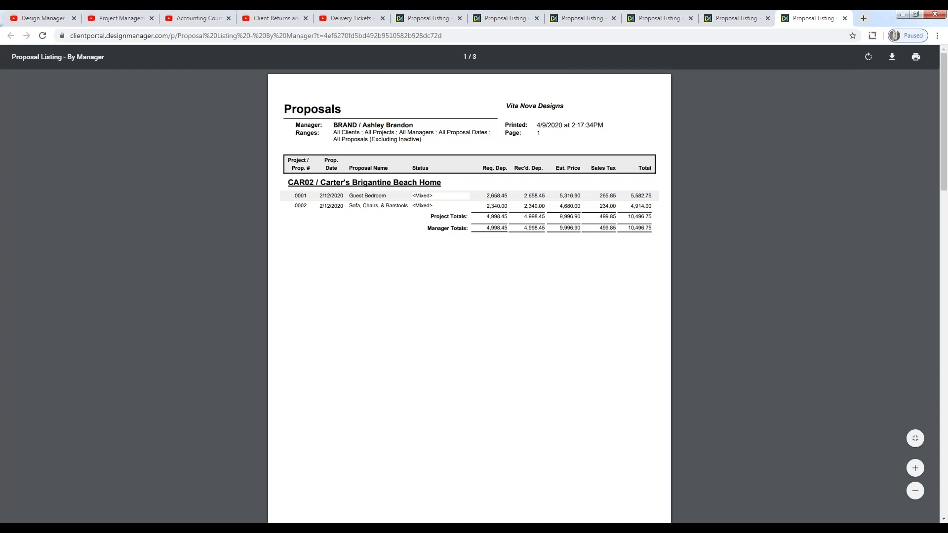
Step: Review the manager sections of the By Manager proposal report and return to the Proposal Listing options
{"action": "left_click_drag", "start_coordinate": [334, 125], "coordinate": [417, 121]}
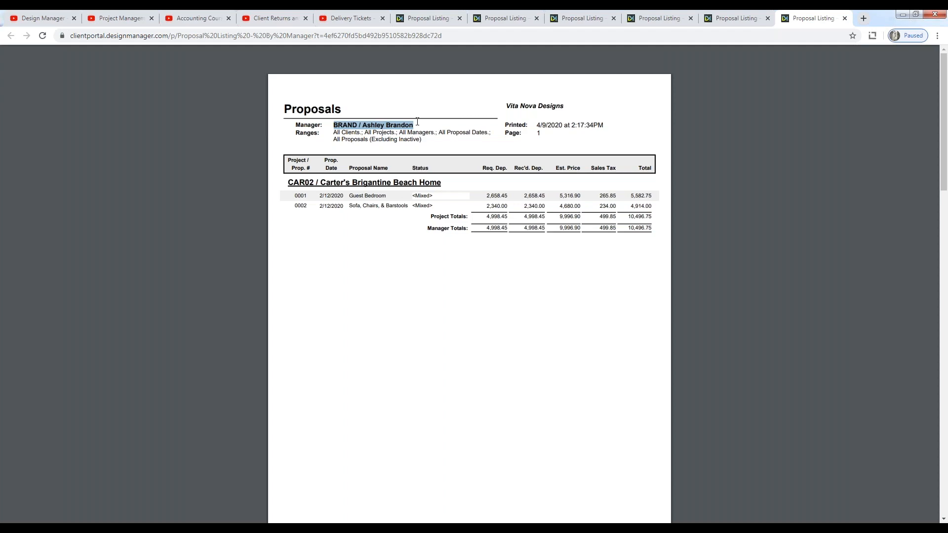
{"action": "scroll", "coordinate": [417, 293], "scroll_direction": "down", "scroll_amount": 10}
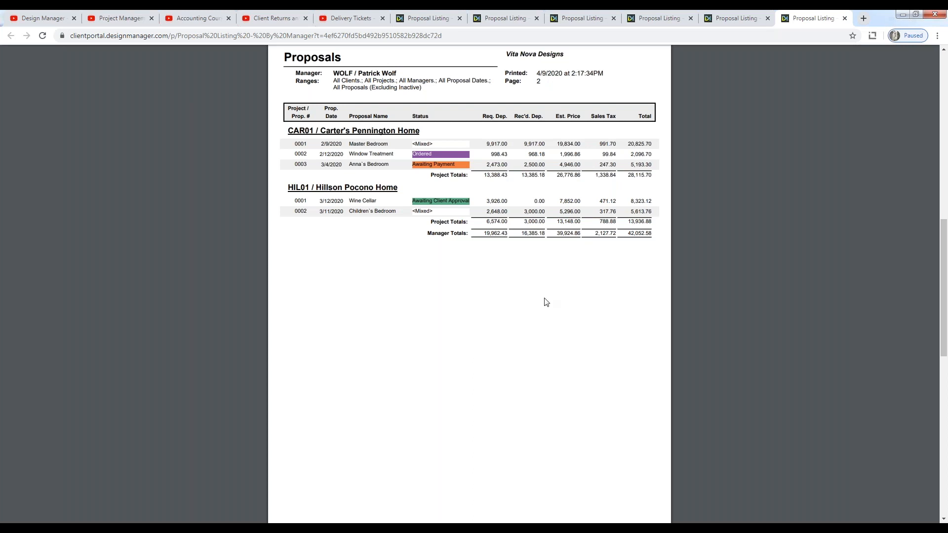
{"action": "left_click", "coordinate": [904, 15]}
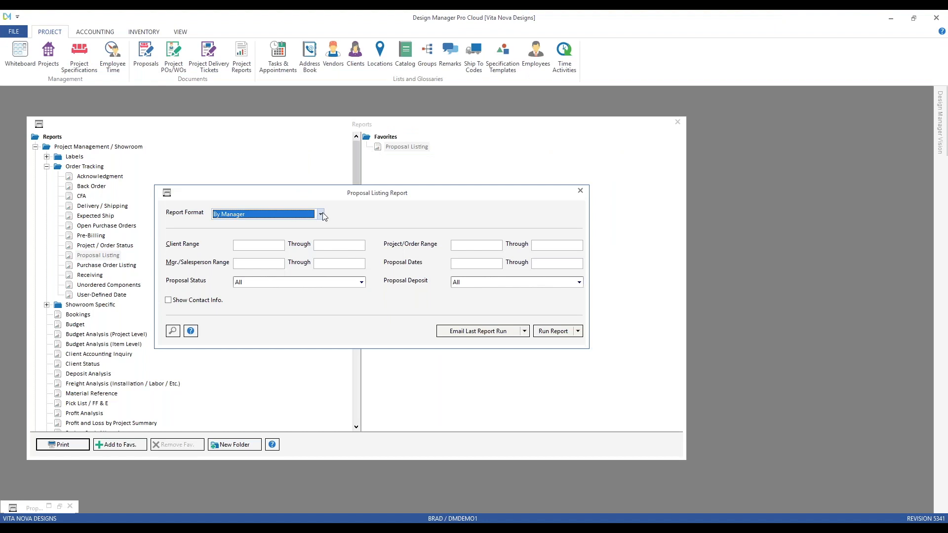
Step: Run the Proposal Listing report in the Proposal/Contract Analysis format with proposal status and deposit set to All
{"action": "left_click", "coordinate": [321, 214]}
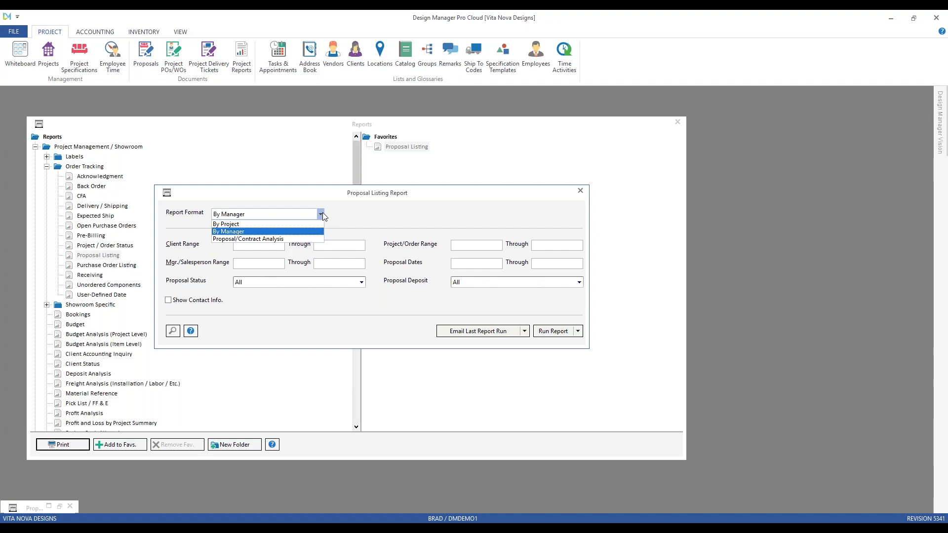
{"action": "left_click", "coordinate": [279, 240]}
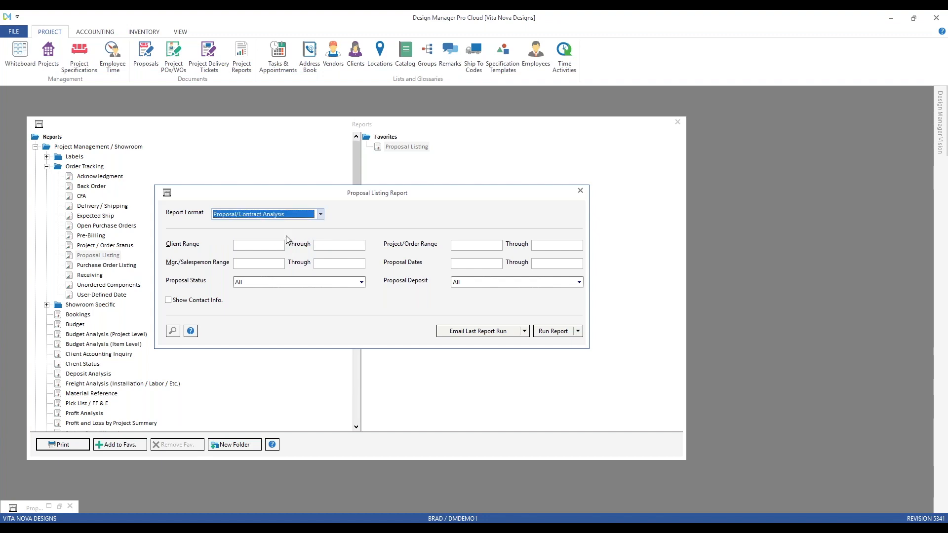
{"action": "left_click", "coordinate": [554, 330]}
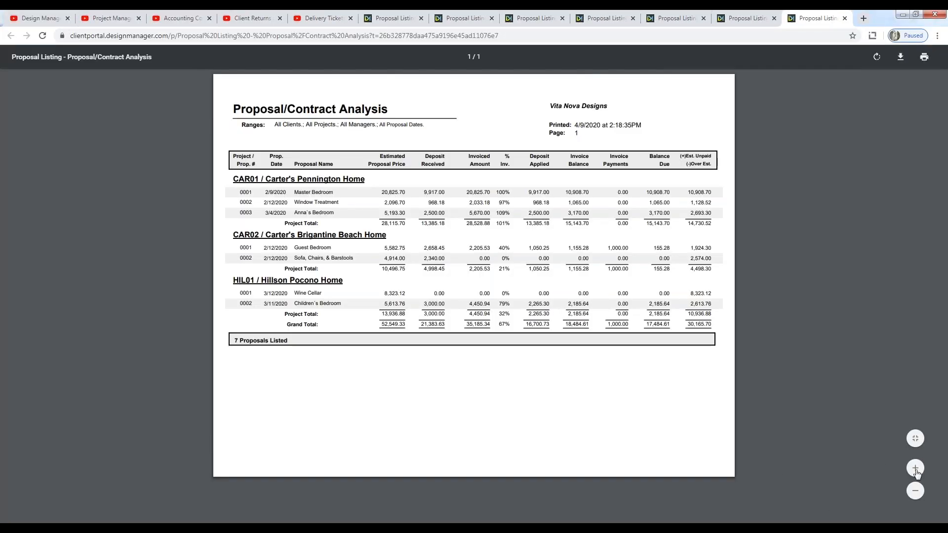
Step: Examine the analysis report's proposal prices, deposits, invoiced amounts, invoice payments and unpaid grand total, and return to the report options
{"action": "left_click", "coordinate": [915, 469]}
{"action": "left_click", "coordinate": [915, 469]}
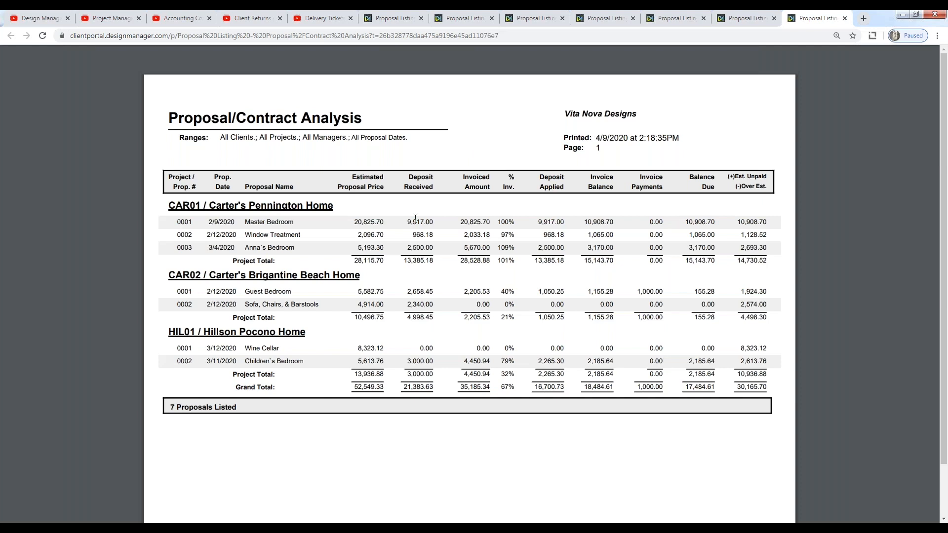
{"action": "left_click_drag", "start_coordinate": [462, 224], "coordinate": [491, 223]}
{"action": "left_click", "coordinate": [360, 222]}
{"action": "double_click", "coordinate": [360, 221]}
{"action": "left_click_drag", "start_coordinate": [634, 291], "coordinate": [664, 293]}
{"action": "left_click_drag", "start_coordinate": [355, 222], "coordinate": [432, 223]}
{"action": "left_click_drag", "start_coordinate": [739, 388], "coordinate": [767, 379]}
{"action": "left_click", "coordinate": [902, 14]}
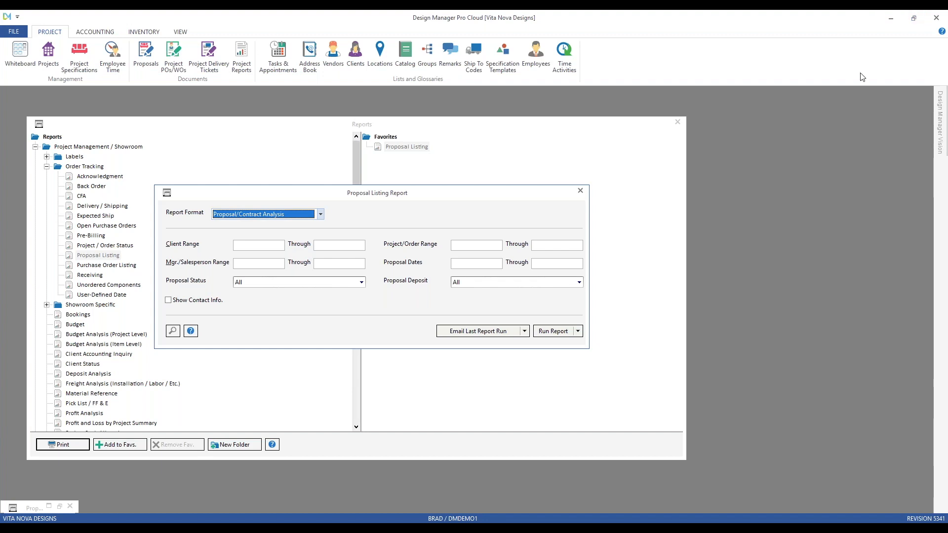
Step: Close the Proposal Listing options and open the Project / Order Status report from the Order Tracking reports
{"action": "left_click", "coordinate": [580, 190]}
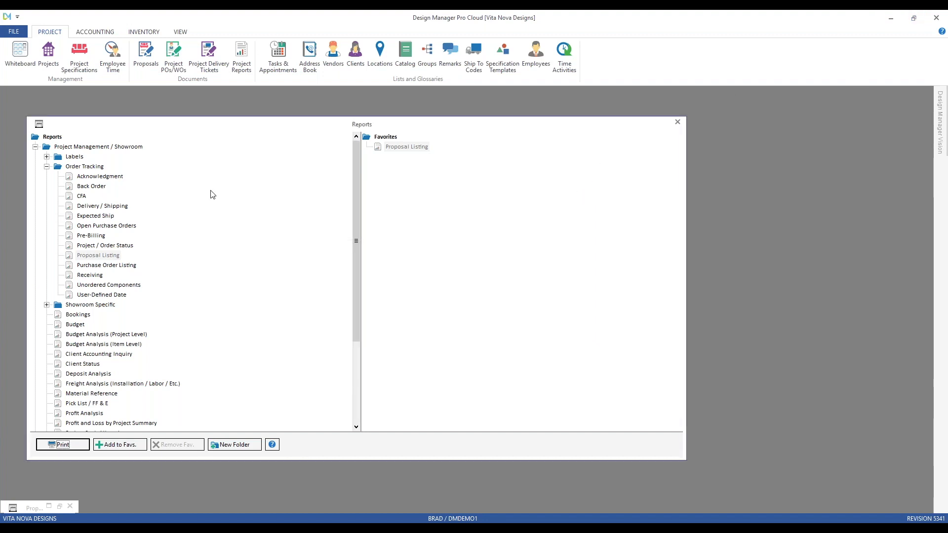
{"action": "left_click", "coordinate": [112, 246]}
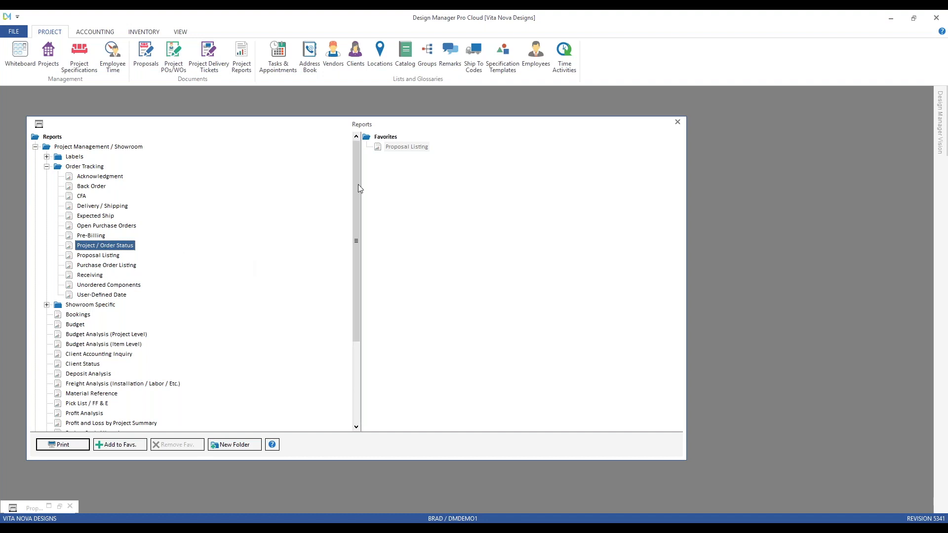
{"action": "left_click_drag", "start_coordinate": [289, 214], "coordinate": [210, 181]}
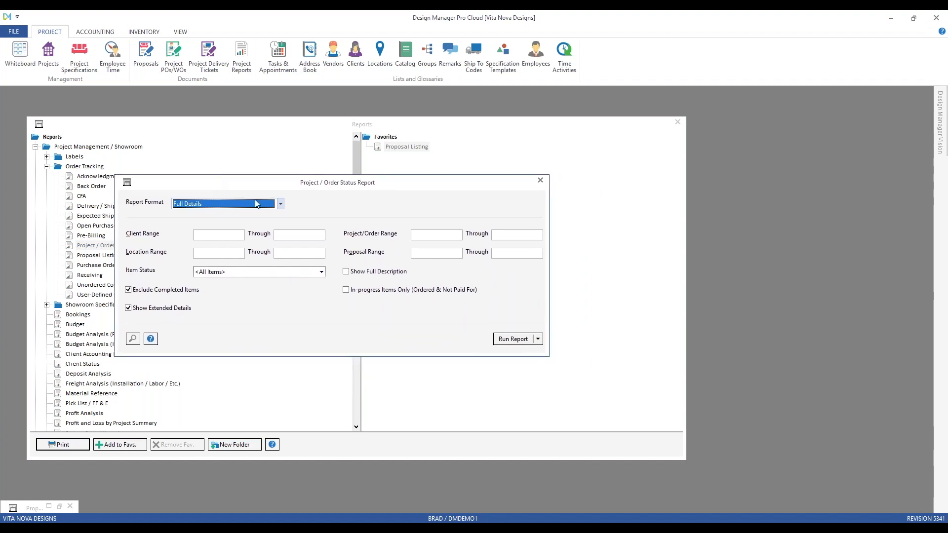
Step: Check the report formats and item statuses offered for the Project / Order Status report, keeping Full Details and <All Items>
{"action": "left_click", "coordinate": [282, 203]}
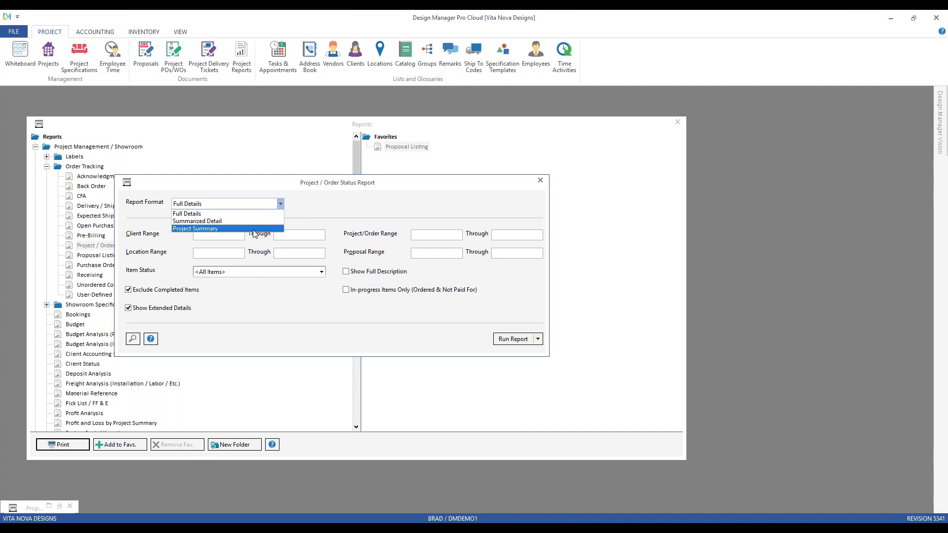
{"action": "left_click", "coordinate": [317, 203]}
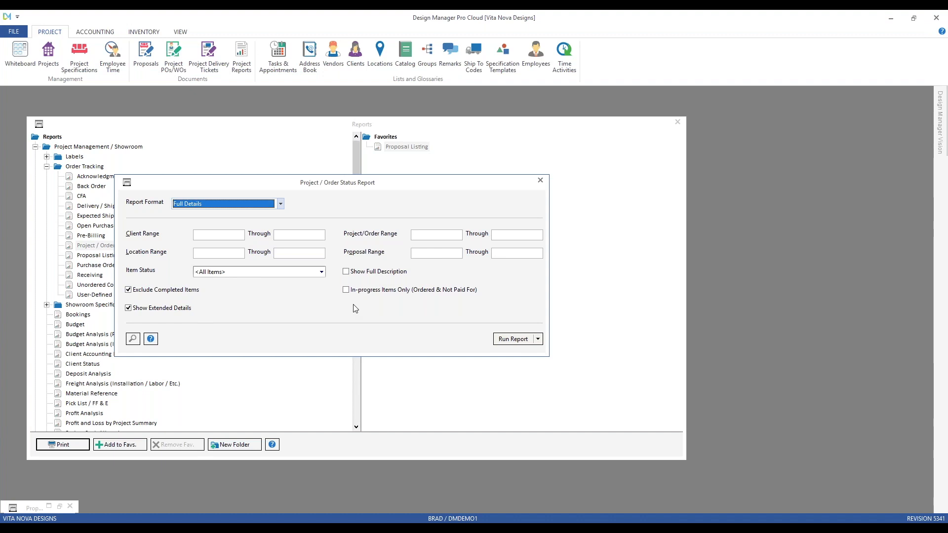
{"action": "left_click", "coordinate": [323, 273]}
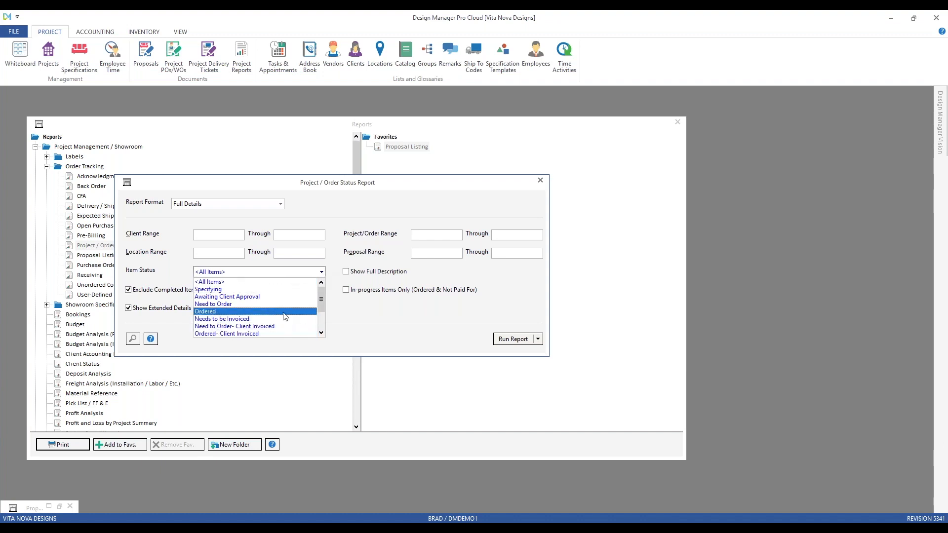
{"action": "left_click", "coordinate": [359, 304]}
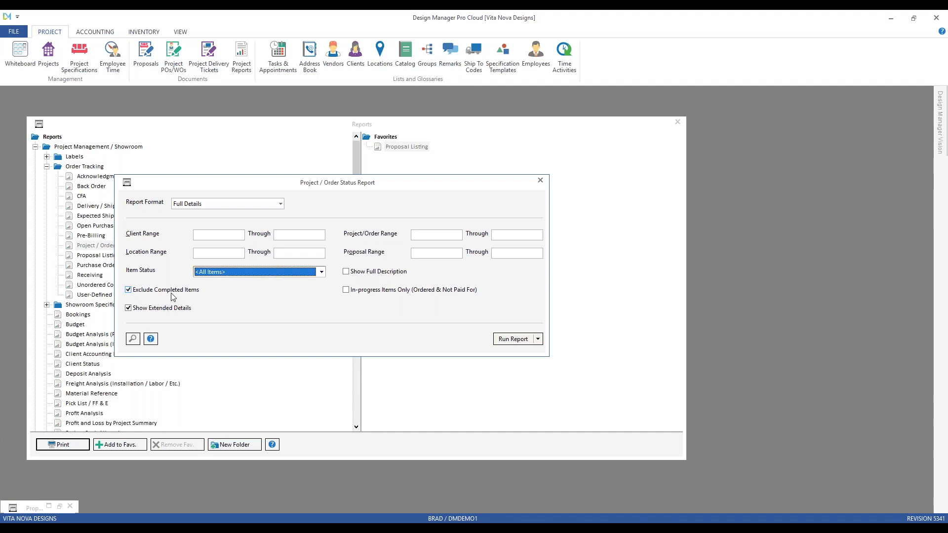
{"action": "key", "text": "Tab"}
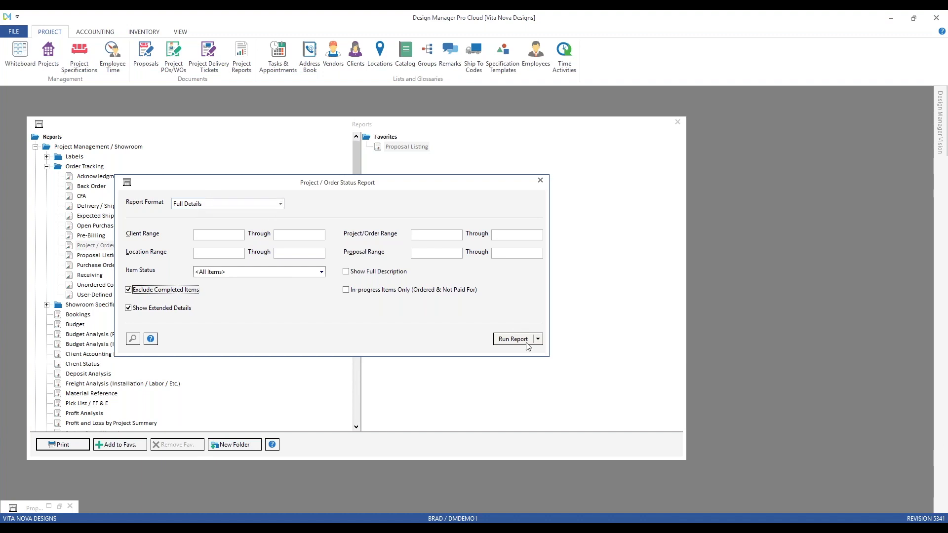
Step: Limit the project range to CAR02 through CAR02 and run the Project / Order Status report in Full Details format
{"action": "left_click", "coordinate": [429, 236]}
{"action": "type", "text": "CAR02"}
{"action": "key", "text": "Tab"}
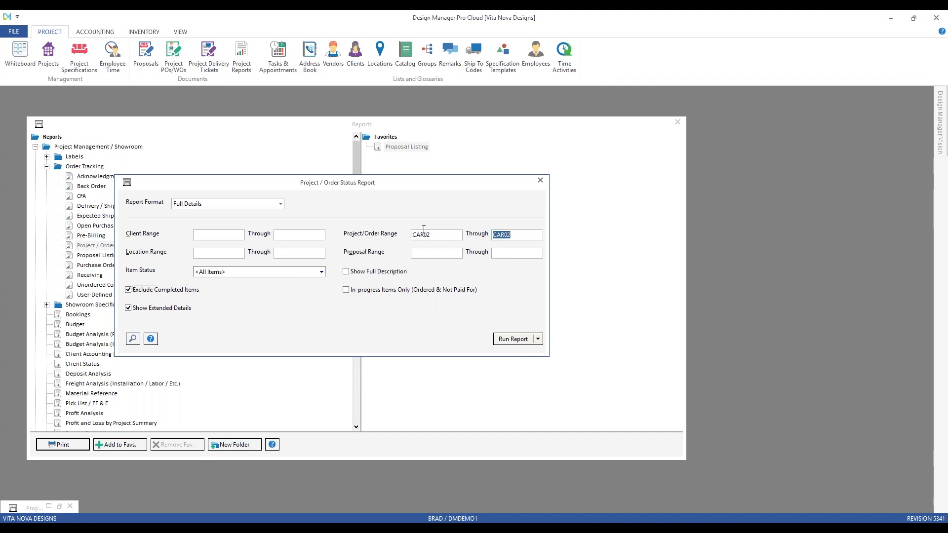
{"action": "left_click", "coordinate": [511, 339]}
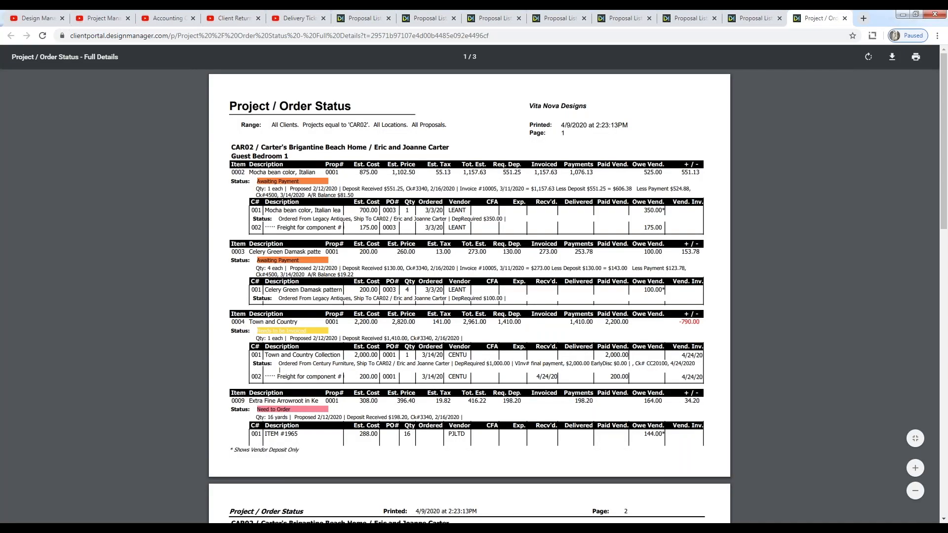
Step: Examine the Italian leather sofa item's payments, vendor balance, difference, client status line and component order status in the Full Details report
{"action": "left_click", "coordinate": [915, 468]}
{"action": "left_click", "coordinate": [915, 468]}
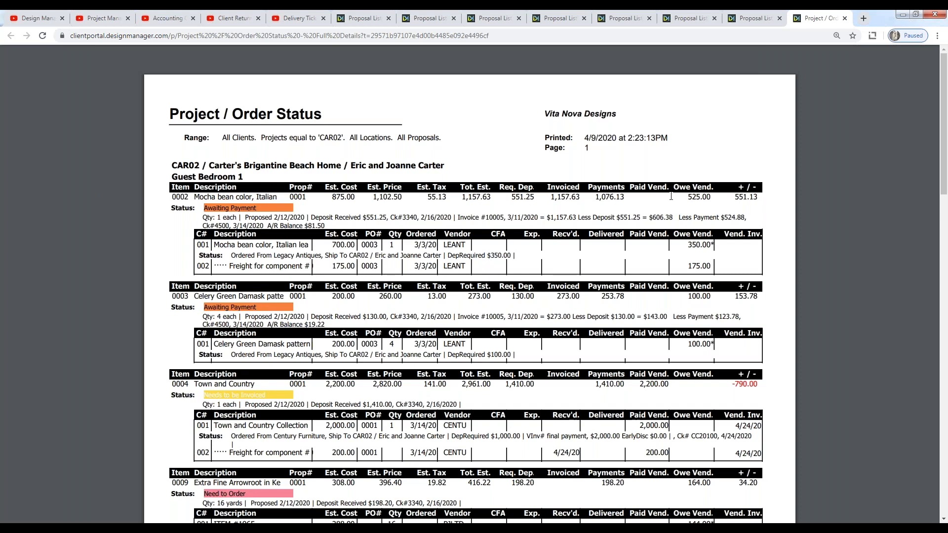
{"action": "left_click_drag", "start_coordinate": [685, 197], "coordinate": [713, 197]}
{"action": "left_click_drag", "start_coordinate": [732, 196], "coordinate": [768, 200]}
{"action": "left_click_drag", "start_coordinate": [593, 196], "coordinate": [625, 196]}
{"action": "left_click_drag", "start_coordinate": [685, 197], "coordinate": [712, 195]}
{"action": "left_click_drag", "start_coordinate": [202, 217], "coordinate": [364, 228]}
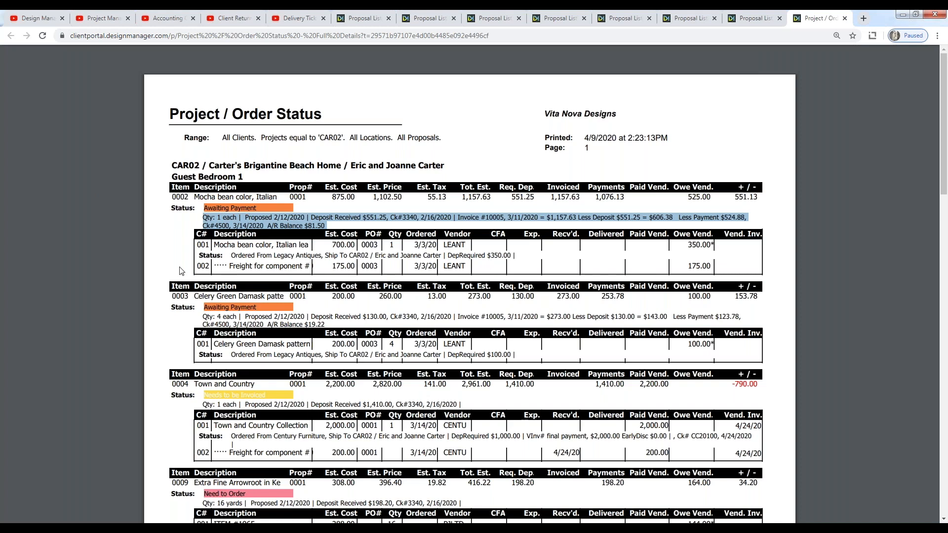
{"action": "left_click", "coordinate": [203, 266]}
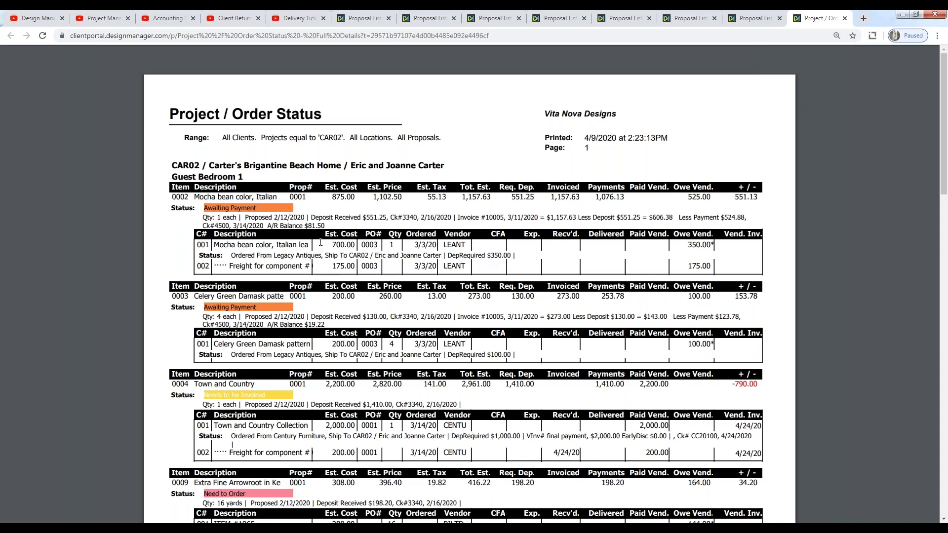
{"action": "left_click_drag", "start_coordinate": [199, 255], "coordinate": [513, 256]}
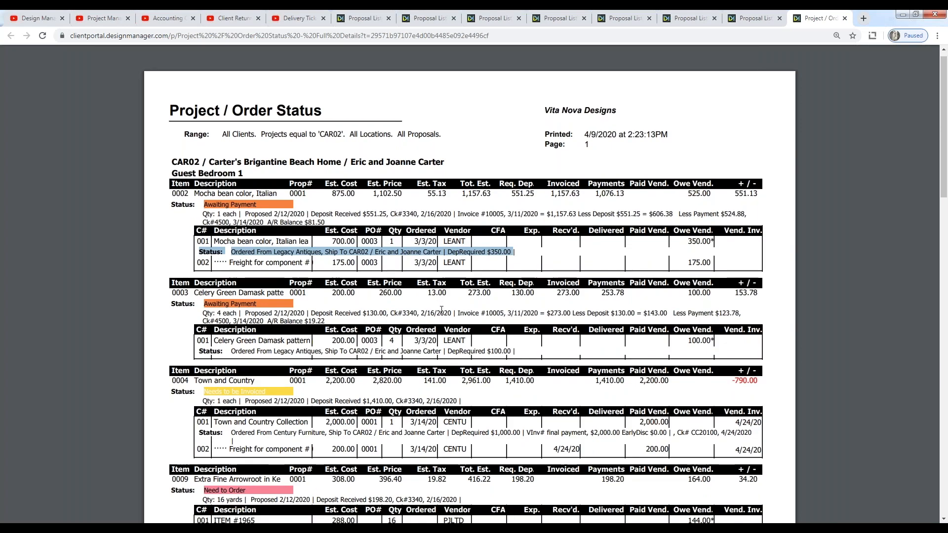
Step: Review the remaining items, the Outdoor Living Area total and the project's retainer line in the Full Details report
{"action": "scroll", "coordinate": [441, 310], "scroll_direction": "down", "scroll_amount": 13}
{"action": "scroll", "coordinate": [441, 309], "scroll_direction": "down", "scroll_amount": 3}
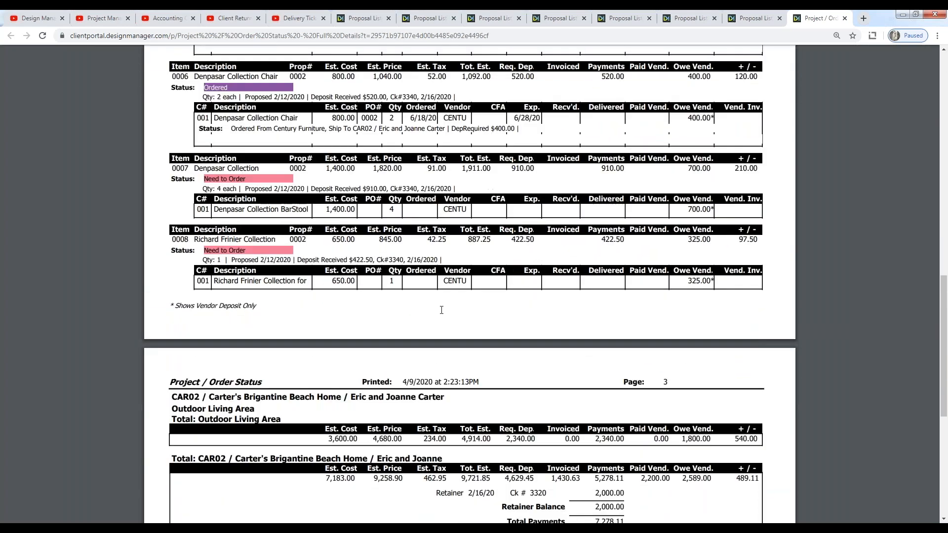
{"action": "scroll", "coordinate": [441, 310], "scroll_direction": "up", "scroll_amount": 1}
{"action": "left_click_drag", "start_coordinate": [194, 417], "coordinate": [280, 418]}
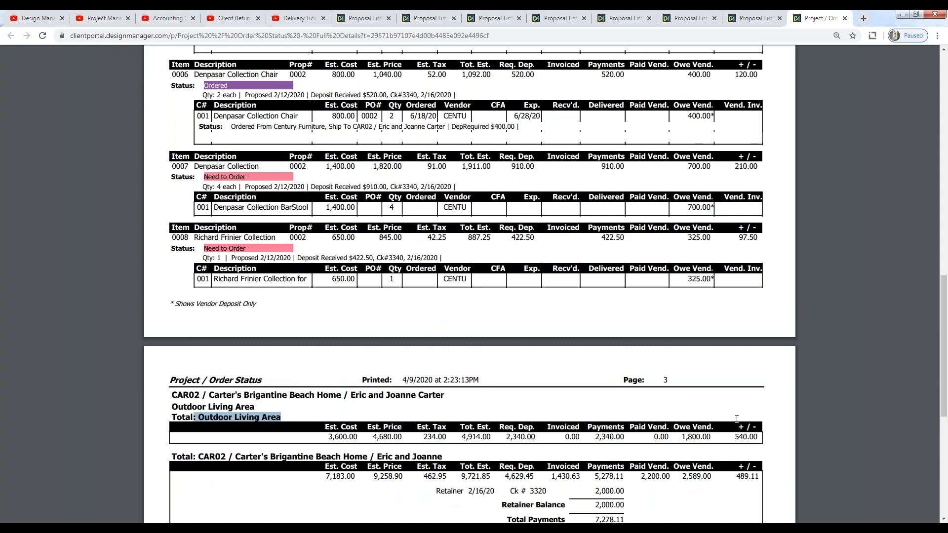
{"action": "scroll", "coordinate": [603, 371], "scroll_direction": "down", "scroll_amount": 3}
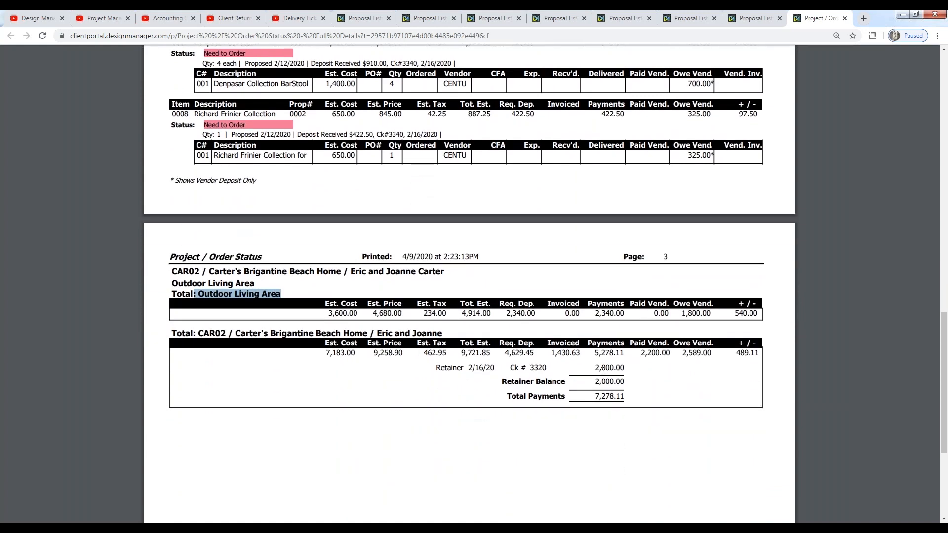
{"action": "left_click_drag", "start_coordinate": [436, 368], "coordinate": [629, 369]}
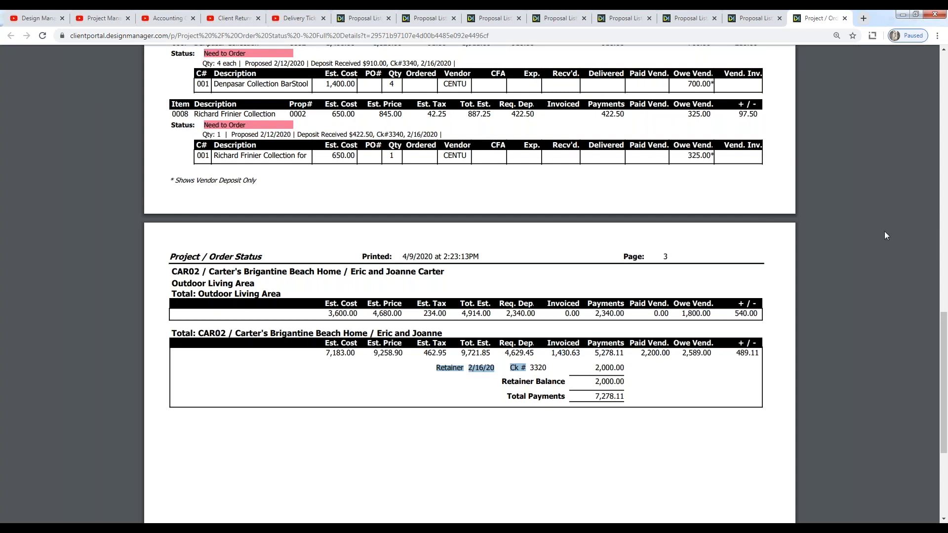
Step: Return to the Project / Order Status options and run the report for CAR02 in the Summarized Detail format
{"action": "left_click", "coordinate": [901, 14]}
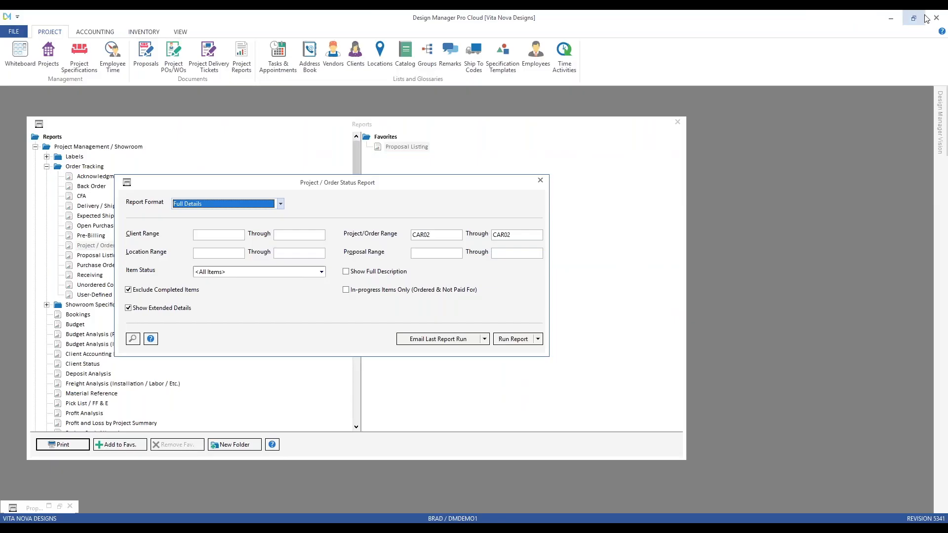
{"action": "left_click", "coordinate": [280, 204]}
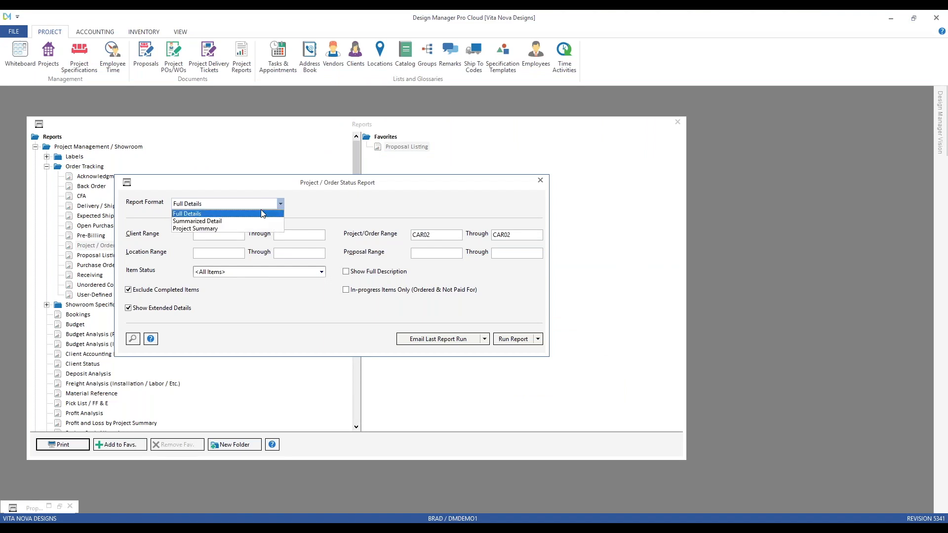
{"action": "left_click", "coordinate": [241, 221]}
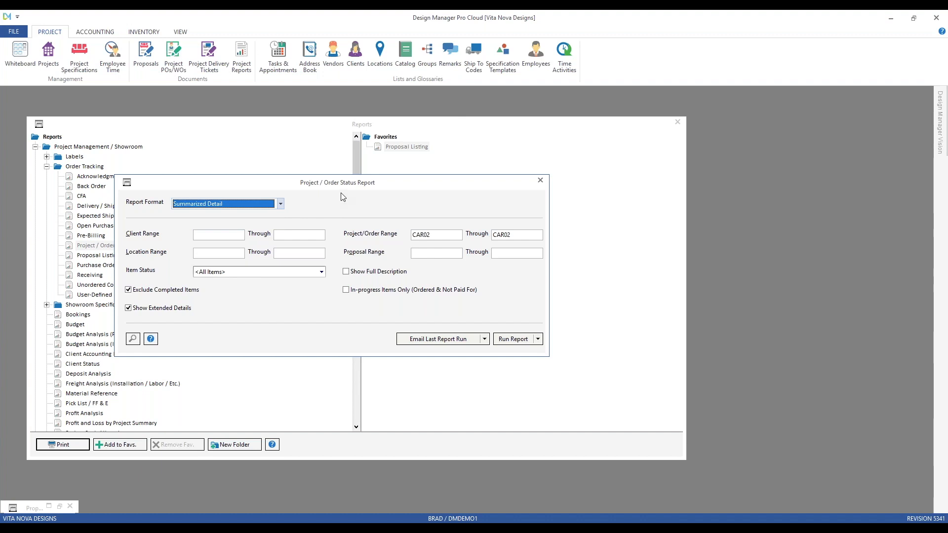
{"action": "left_click", "coordinate": [518, 340]}
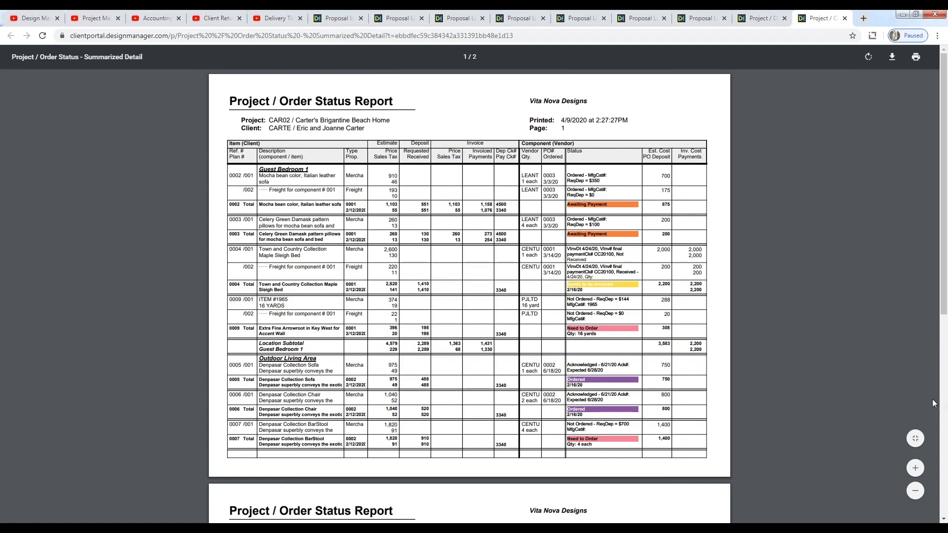
Step: Examine the Summarized Detail report's item and component columns, including the sleigh bed's vendor invoice cost and payments
{"action": "left_click", "coordinate": [915, 468]}
{"action": "left_click", "coordinate": [915, 468]}
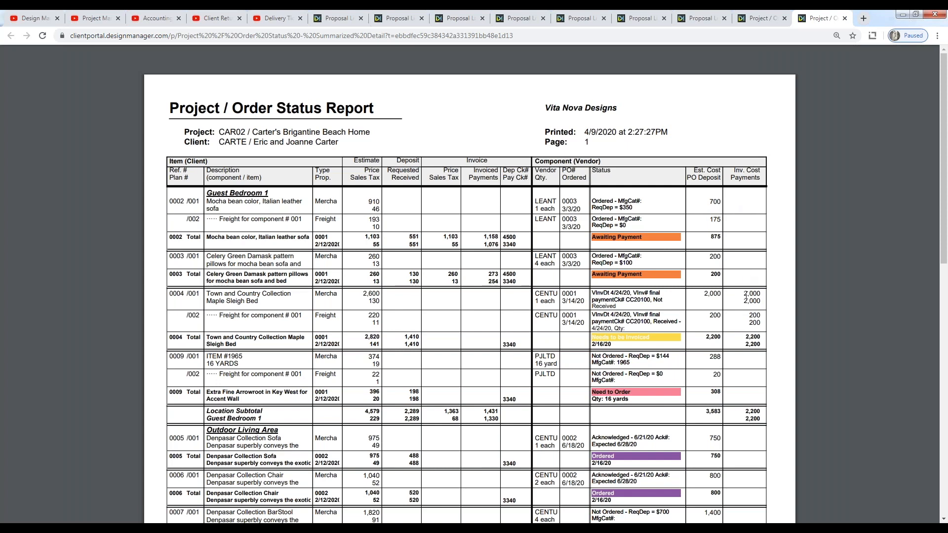
{"action": "left_click_drag", "start_coordinate": [741, 290], "coordinate": [762, 306]}
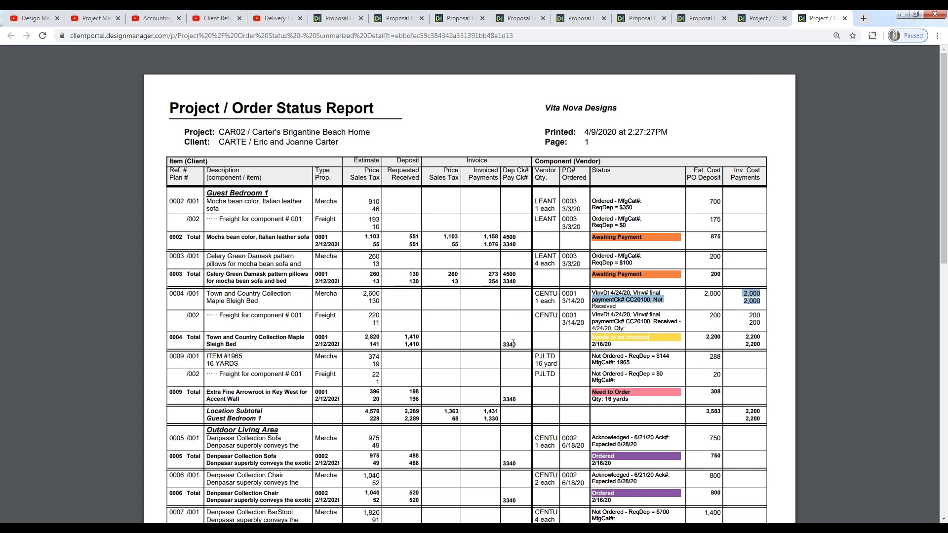
Step: Return to the Project / Order Status options and run the Project Summary format for all projects with the project range cleared
{"action": "left_click", "coordinate": [902, 14]}
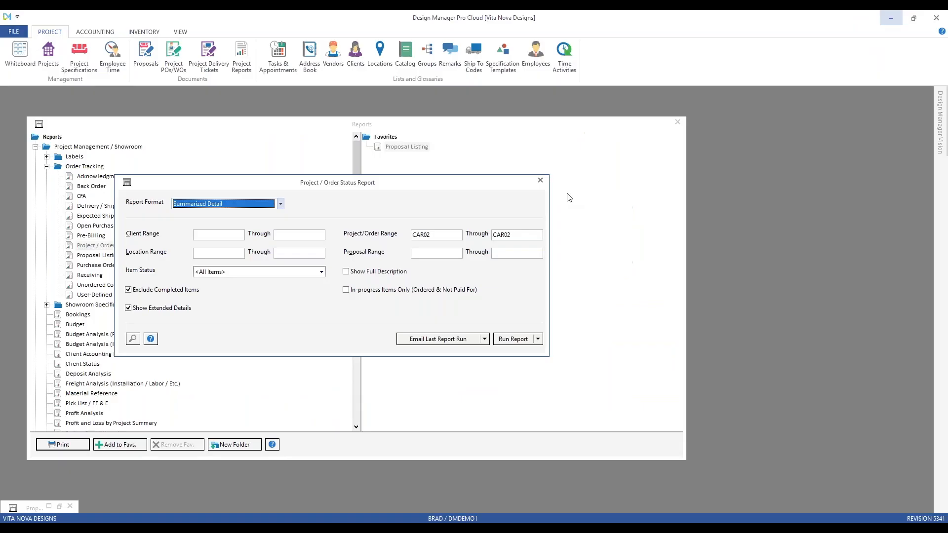
{"action": "left_click", "coordinate": [277, 204]}
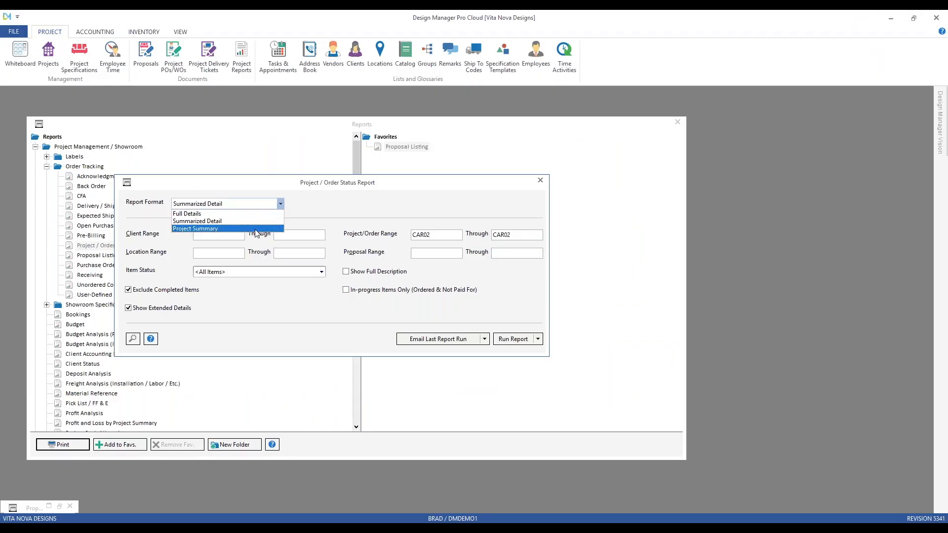
{"action": "left_click", "coordinate": [222, 228]}
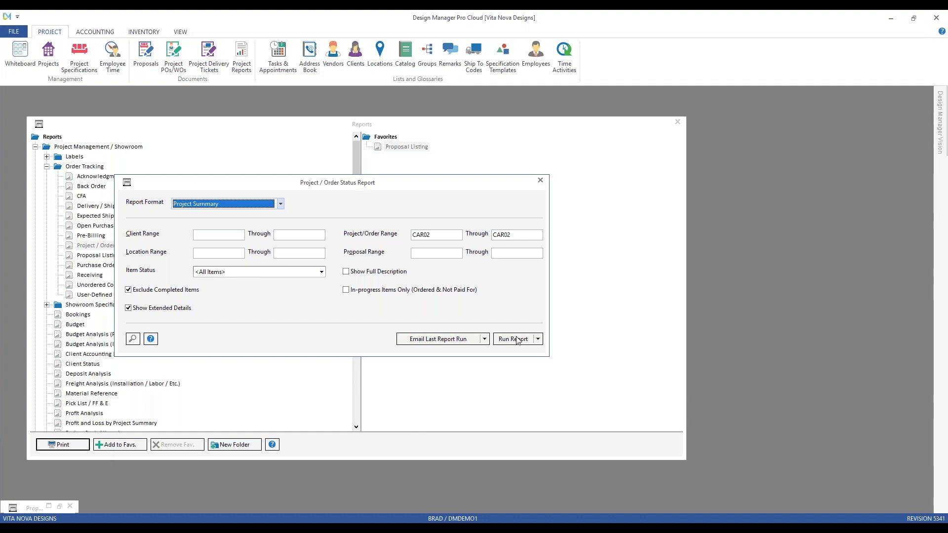
{"action": "left_click", "coordinate": [450, 235]}
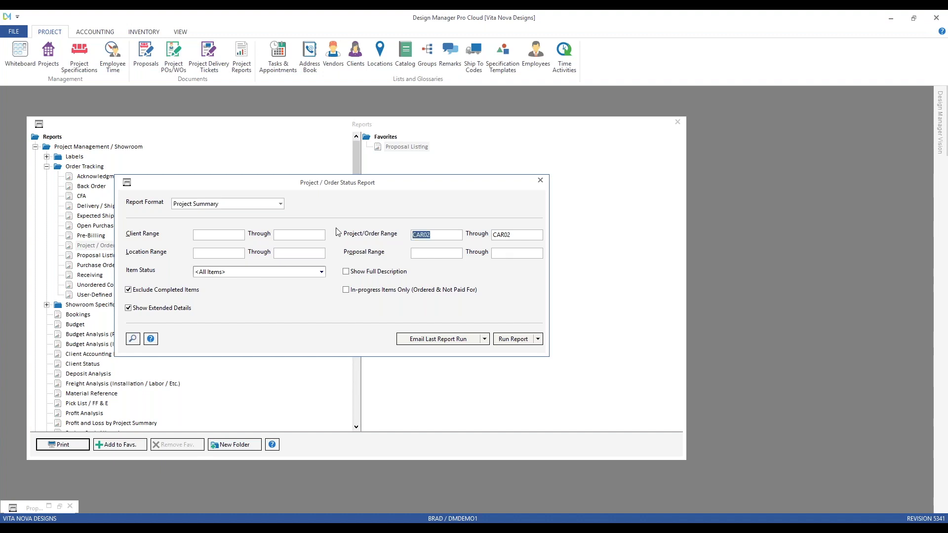
{"action": "type", "text": "0"}
{"action": "key", "text": "BackSpace"}
{"action": "key", "text": "Tab"}
{"action": "key", "text": "BackSpace"}
{"action": "left_click", "coordinate": [512, 339]}
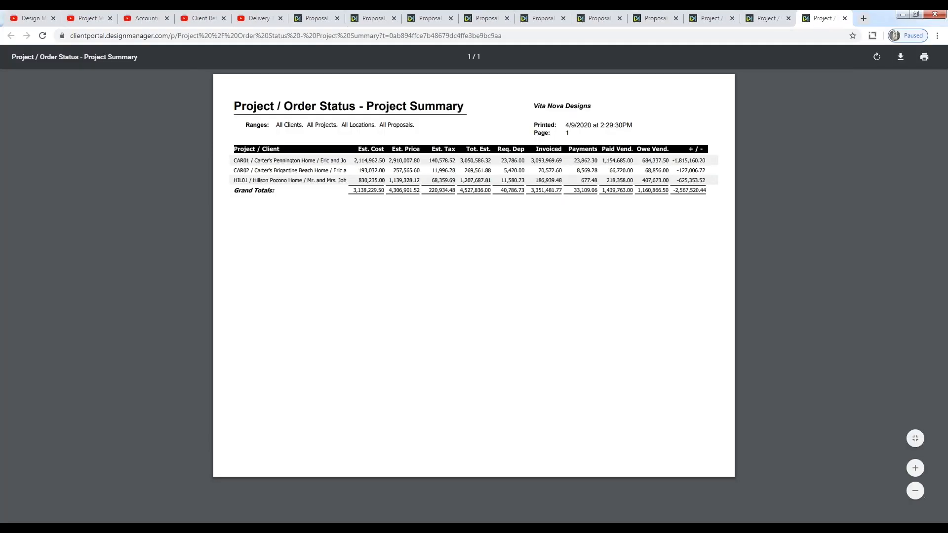
Step: Examine each project's estimate, deposit, invoice, payment, vendor and +/- columns in the Project Summary report
{"action": "left_click", "coordinate": [915, 468]}
{"action": "left_click", "coordinate": [915, 467]}
{"action": "left_click", "coordinate": [915, 468]}
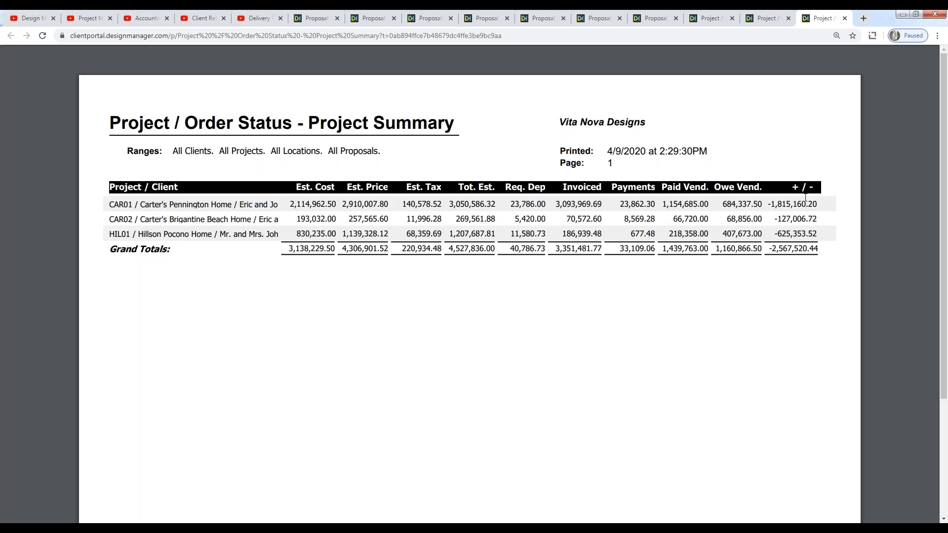
Step: Return from the report and close the Project / Order Status options, the Reports window and the remaining minimized window
{"action": "left_click", "coordinate": [905, 15]}
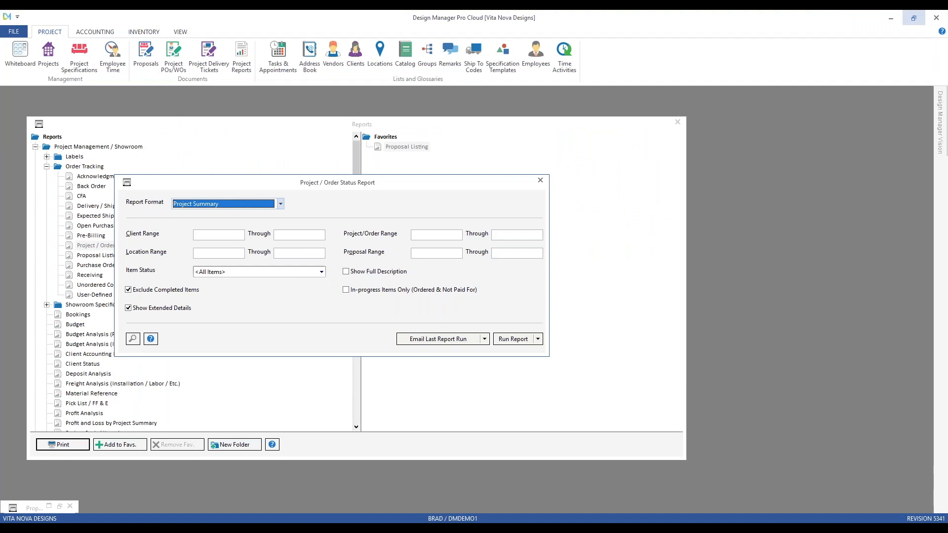
{"action": "left_click", "coordinate": [541, 181]}
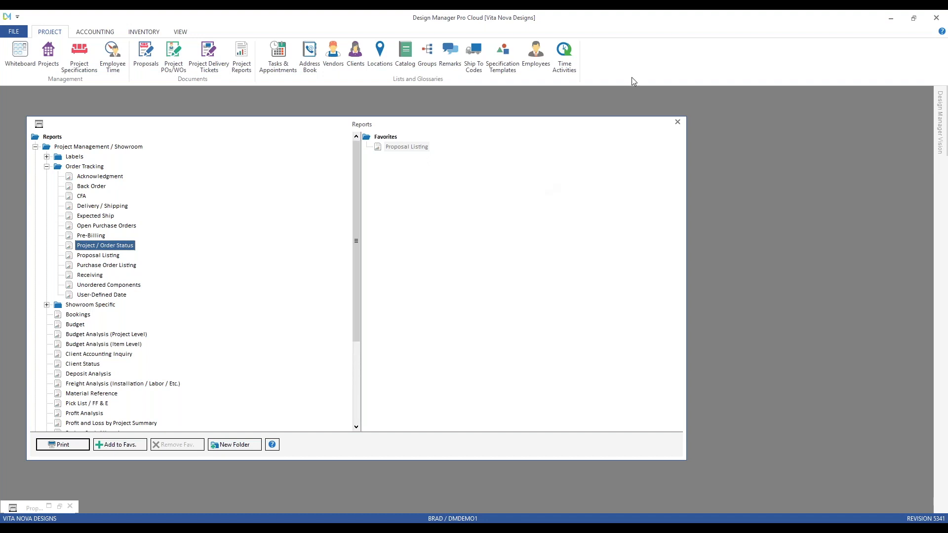
{"action": "left_click", "coordinate": [678, 122]}
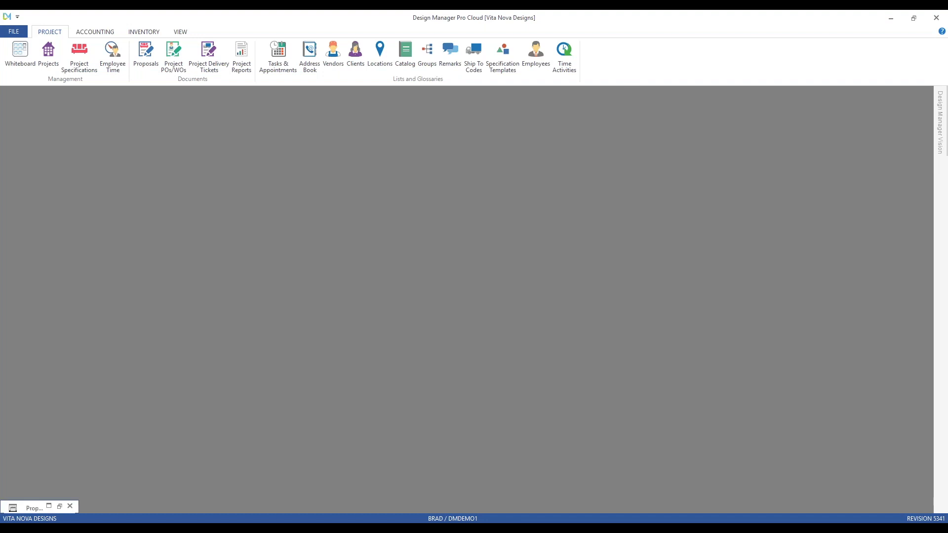
{"action": "left_click", "coordinate": [70, 506]}
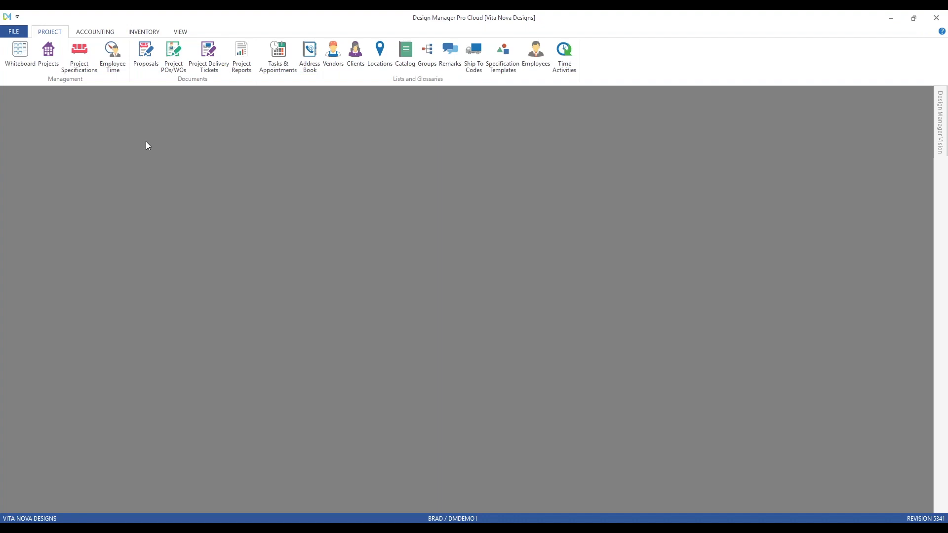
Step: Open the Project Status of CAR02 from the projects list and examine its client deposits, client invoices and purchasing summary
{"action": "left_click", "coordinate": [48, 54]}
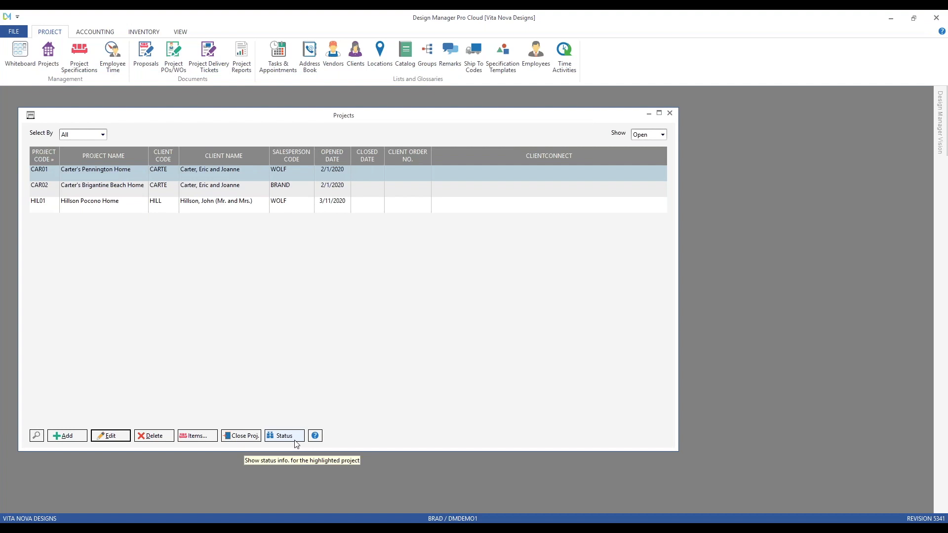
{"action": "left_click", "coordinate": [108, 190]}
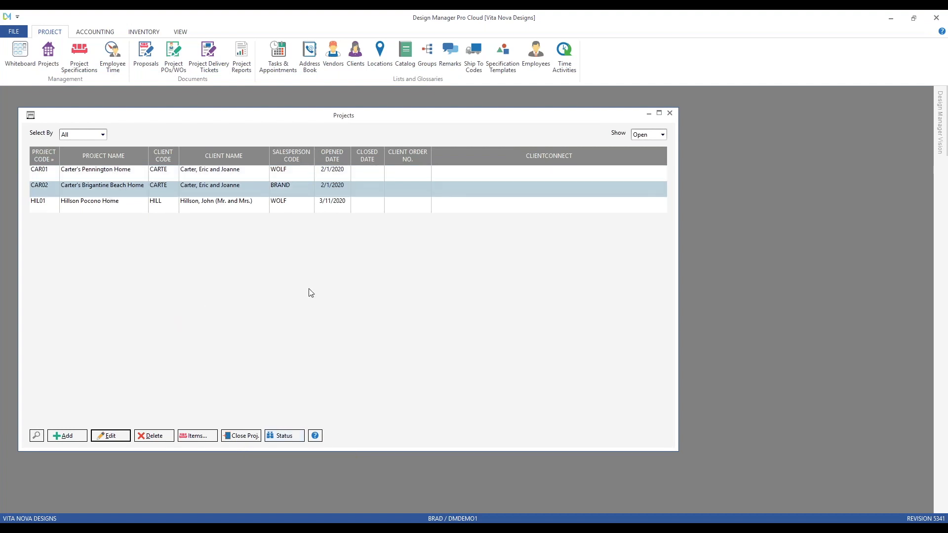
{"action": "left_click", "coordinate": [298, 439]}
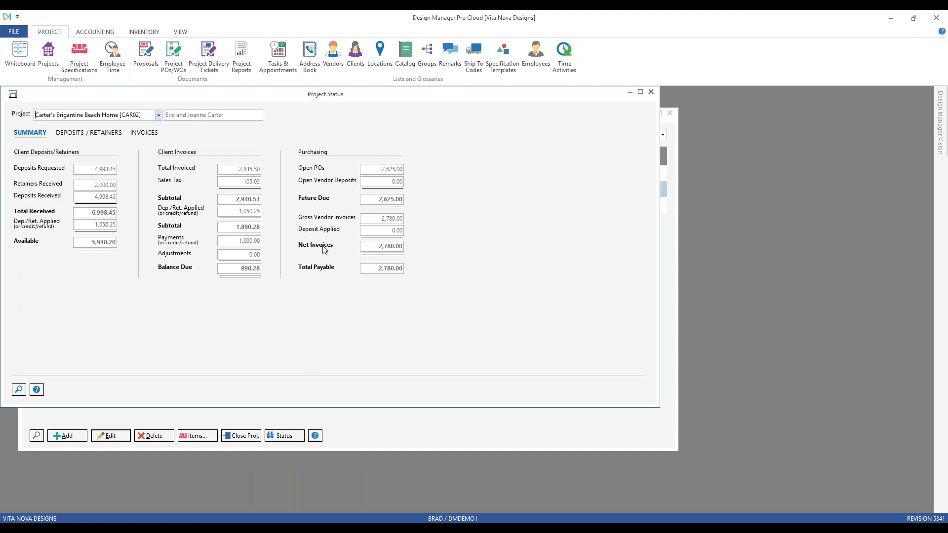
{"action": "left_click_drag", "start_coordinate": [220, 95], "coordinate": [272, 151]}
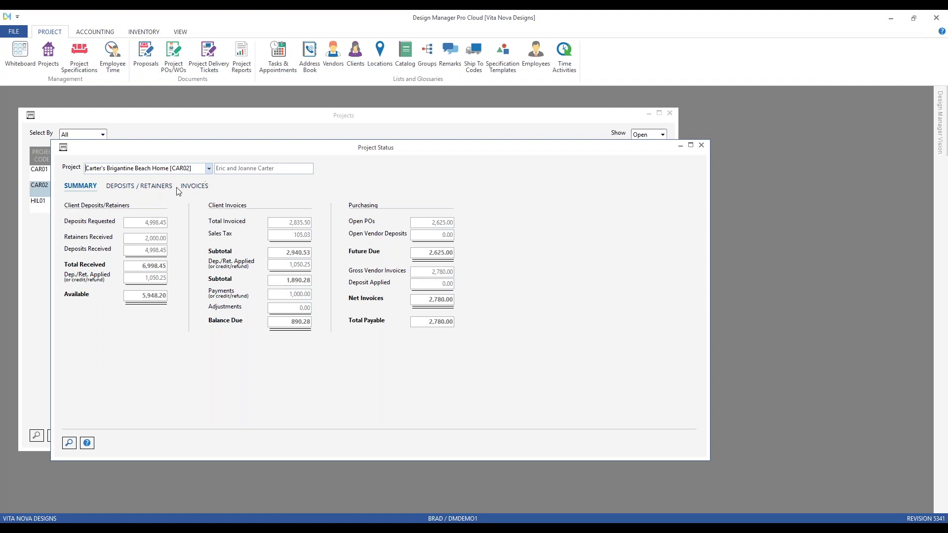
Step: Review CAR02's open retainer, proposal deposits and applied guest bedroom transaction, comparing them with the summary's available amount
{"action": "left_click", "coordinate": [163, 187]}
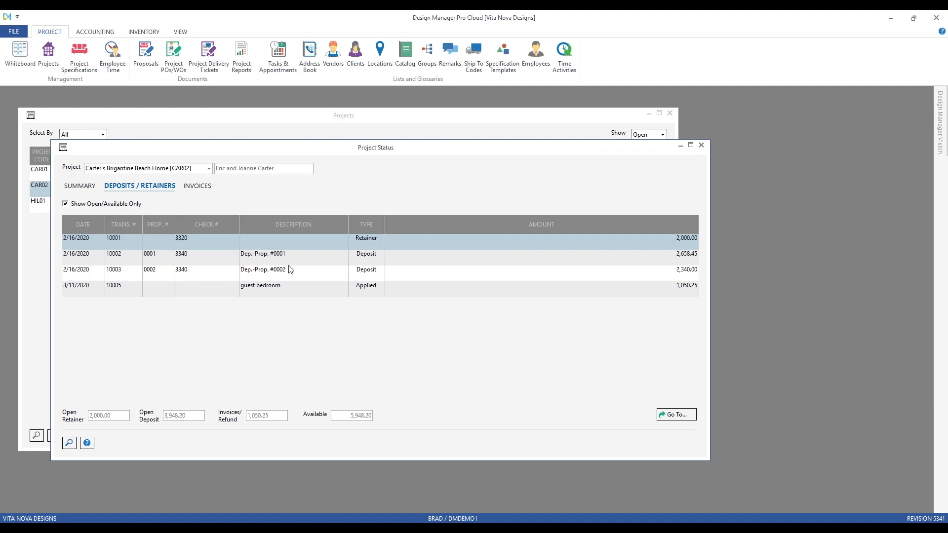
{"action": "left_click", "coordinate": [309, 275]}
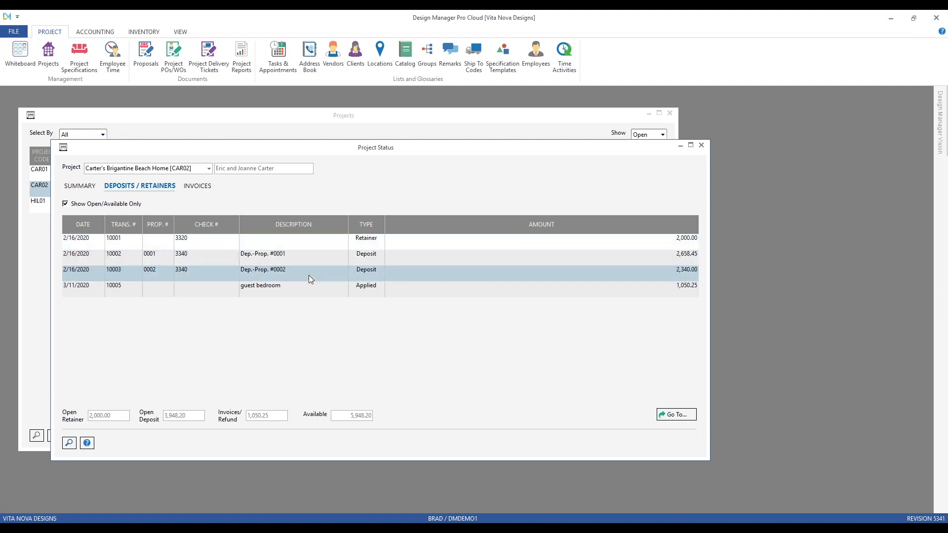
{"action": "left_click", "coordinate": [313, 239]}
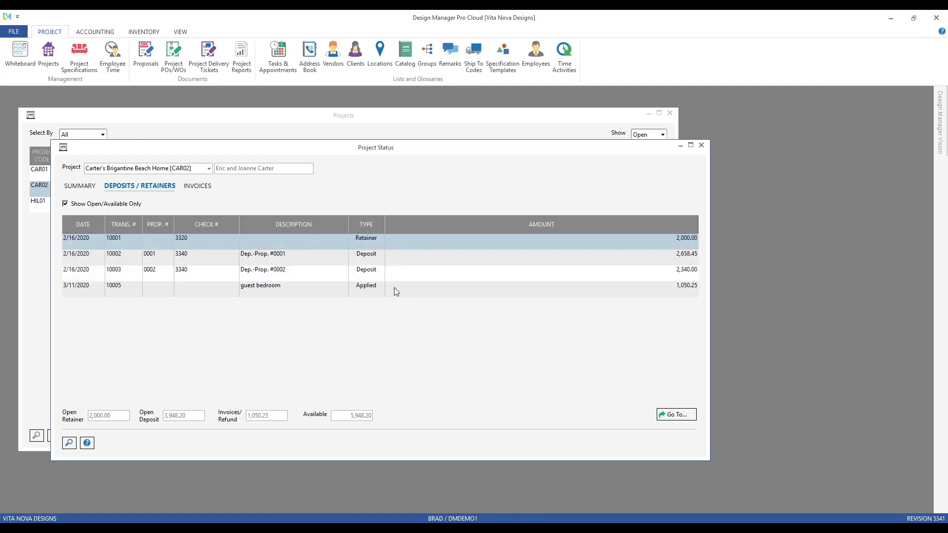
{"action": "left_click", "coordinate": [430, 289]}
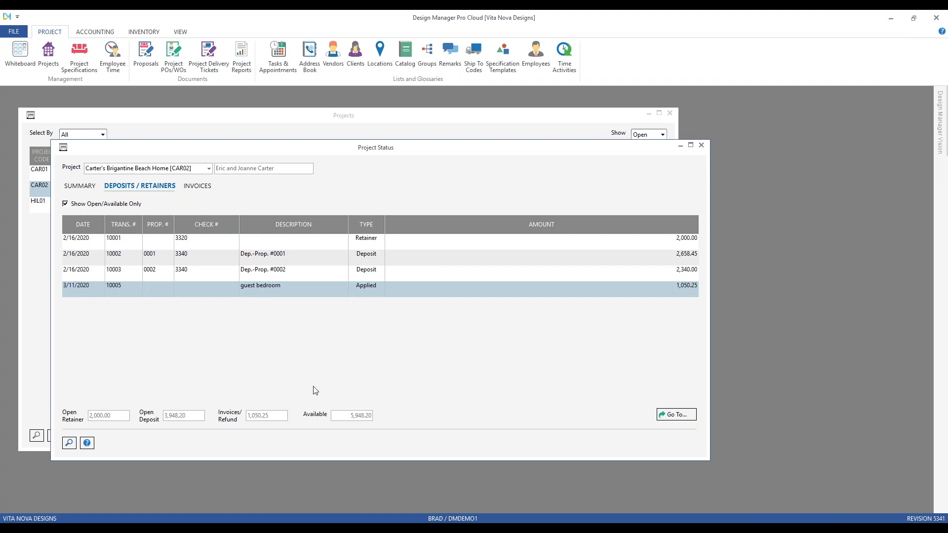
{"action": "left_click", "coordinate": [79, 186]}
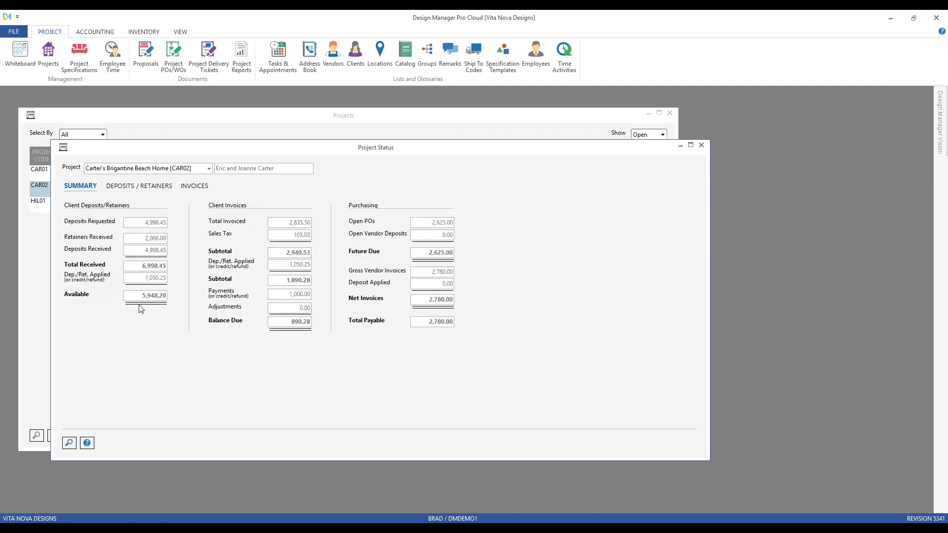
{"action": "left_click", "coordinate": [136, 189]}
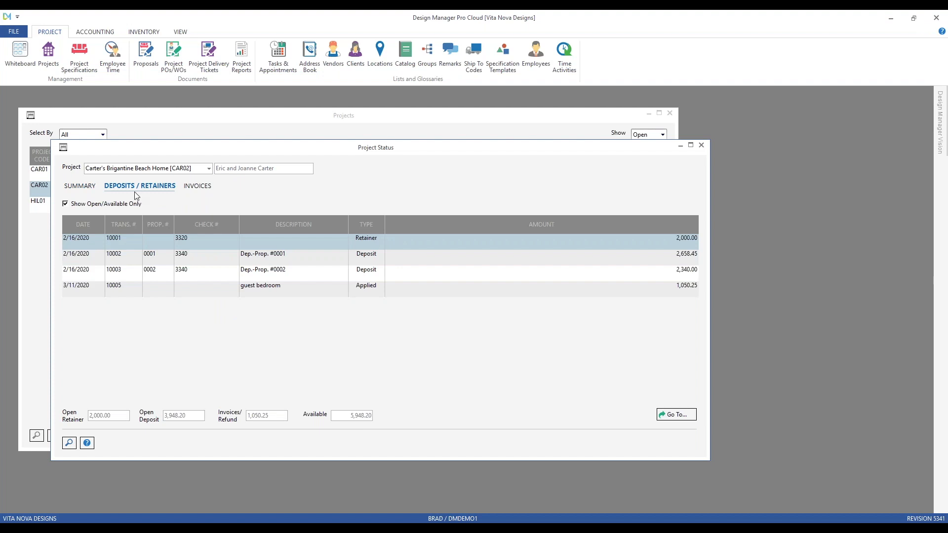
Step: Turn off Show Open/Available Only for the deposits and retainers and compare the full list with the summary
{"action": "left_click", "coordinate": [125, 204]}
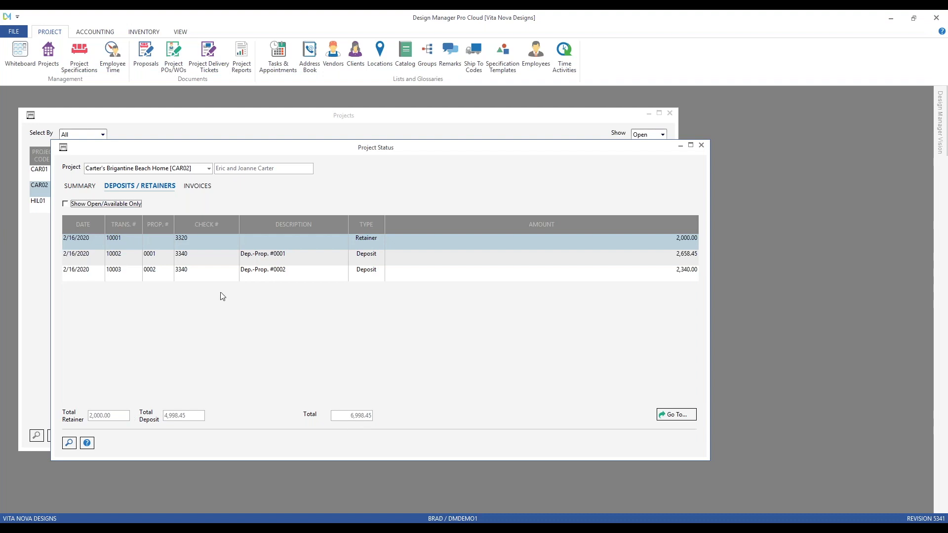
{"action": "left_click", "coordinate": [85, 187]}
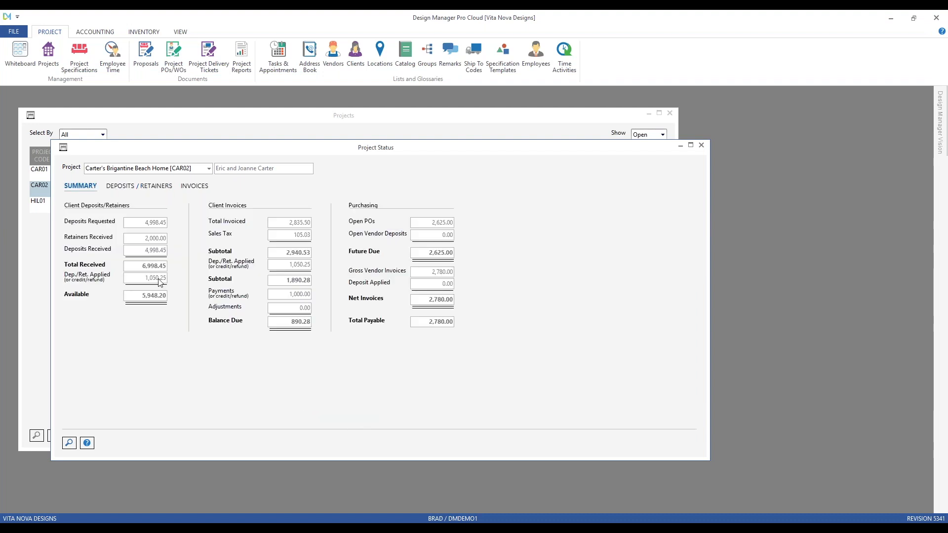
{"action": "left_click", "coordinate": [153, 185]}
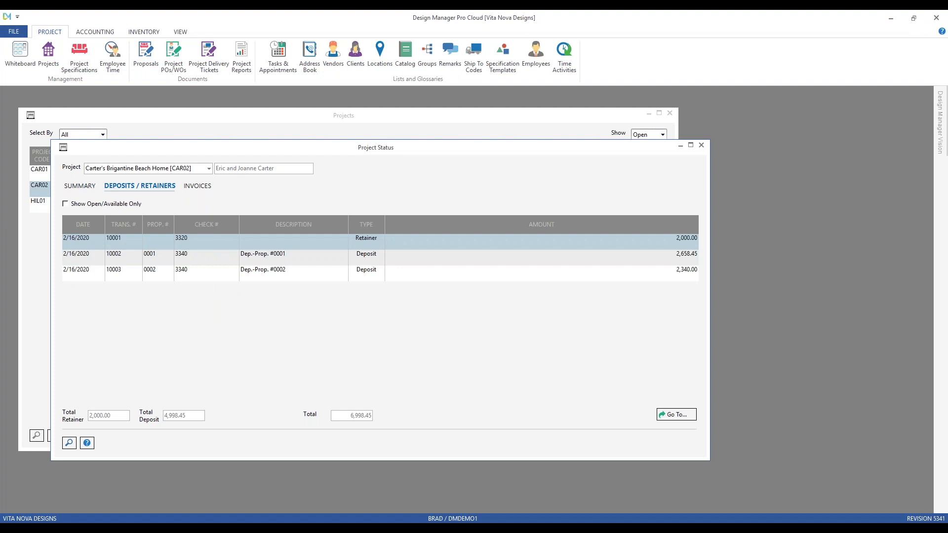
Step: Go to the cash receipt behind the proposal 0002 deposit, view its payment distribution and close Cash Receipts
{"action": "left_click", "coordinate": [232, 276]}
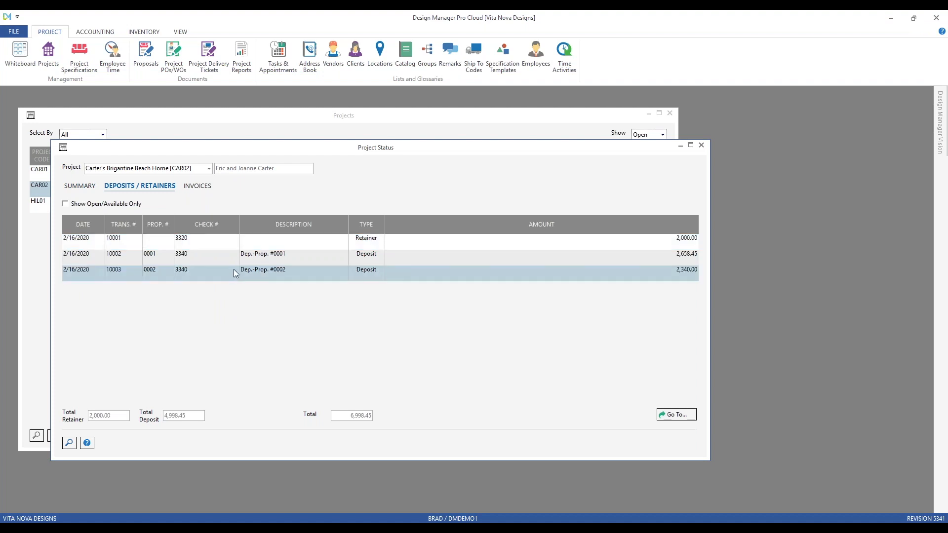
{"action": "left_click", "coordinate": [682, 416]}
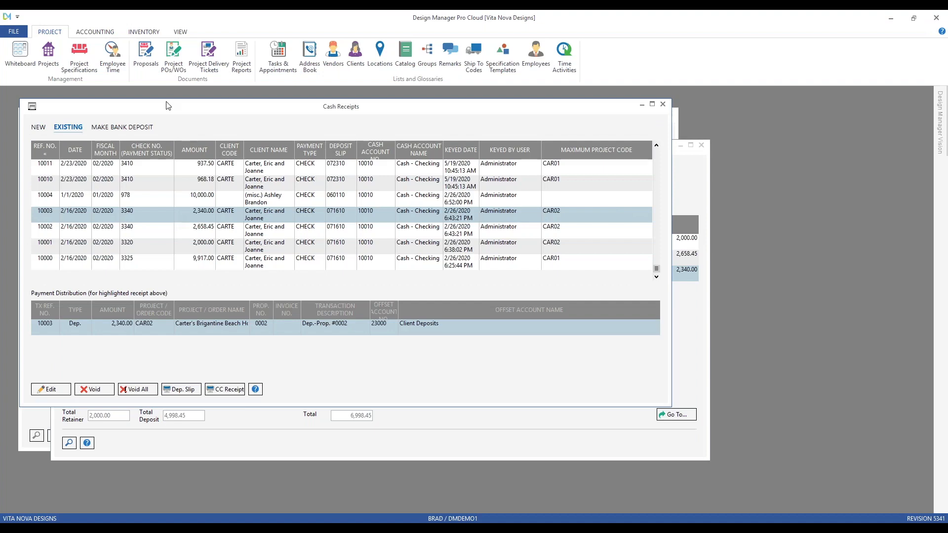
{"action": "left_click_drag", "start_coordinate": [178, 115], "coordinate": [344, 203]}
{"action": "left_click_drag", "start_coordinate": [365, 242], "coordinate": [208, 144]}
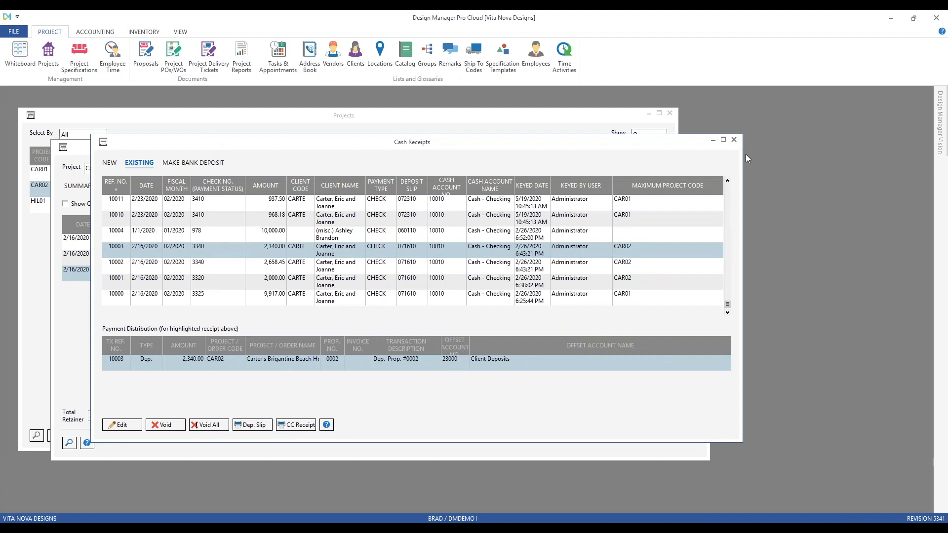
{"action": "left_click", "coordinate": [733, 140]}
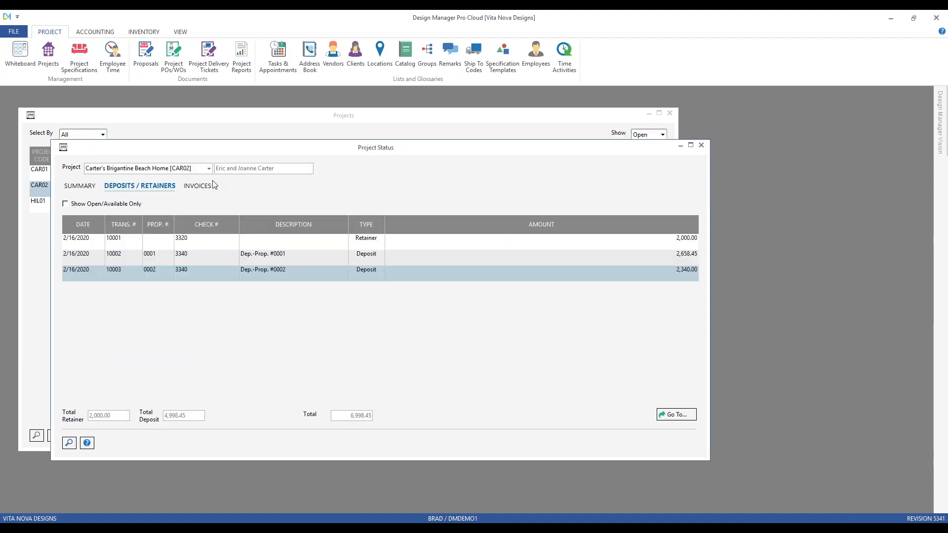
Step: Review CAR02's design time and guest bedroom invoices, switching Show Open Only off and back on
{"action": "left_click", "coordinate": [194, 186]}
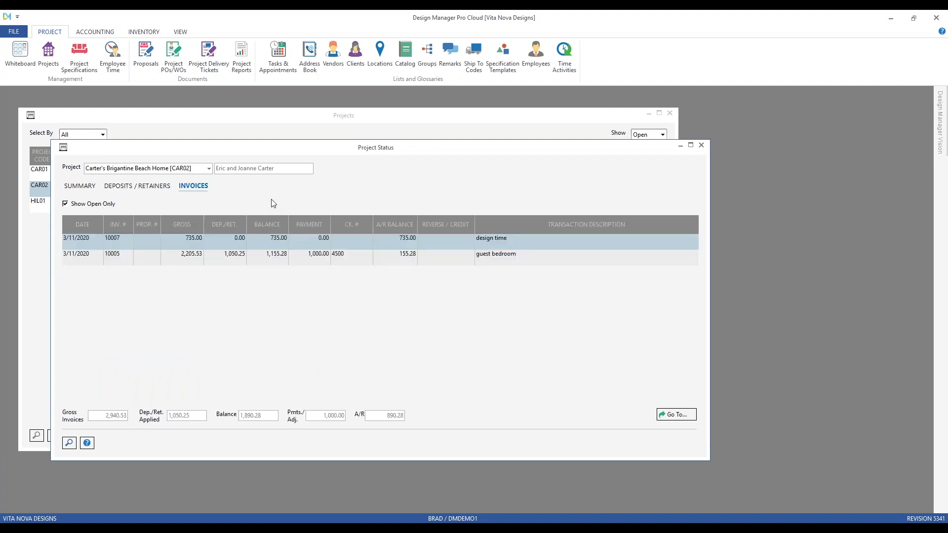
{"action": "left_click", "coordinate": [145, 256]}
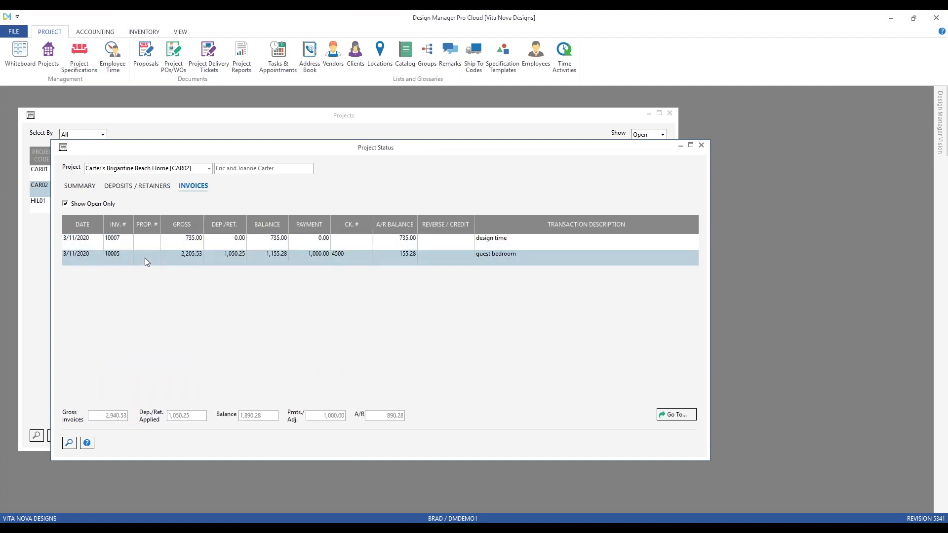
{"action": "left_click", "coordinate": [110, 204]}
{"action": "left_click", "coordinate": [108, 204]}
{"action": "left_click", "coordinate": [173, 258]}
{"action": "left_click", "coordinate": [452, 246]}
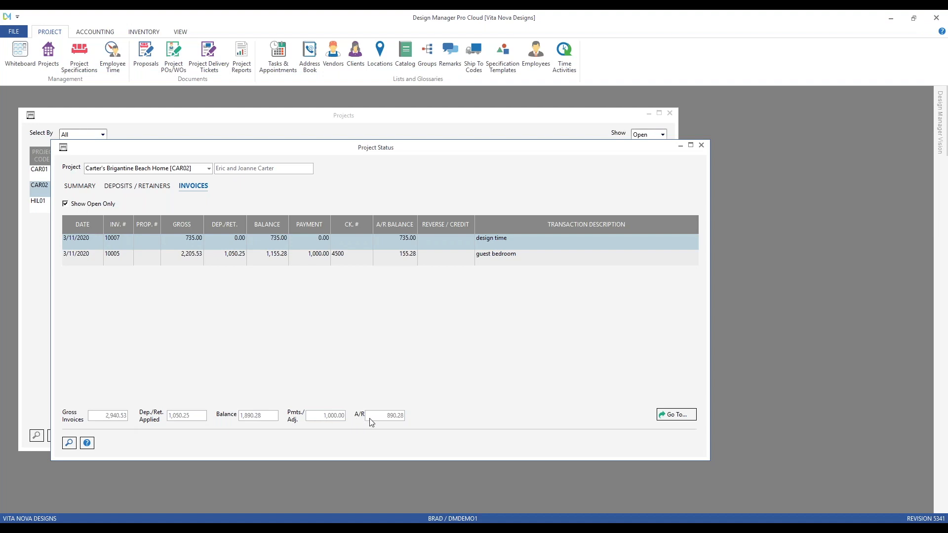
Step: Go to the guest bedroom invoice in the client invoices, view it, and close the invoices, Project Status and Projects windows
{"action": "left_click", "coordinate": [245, 257]}
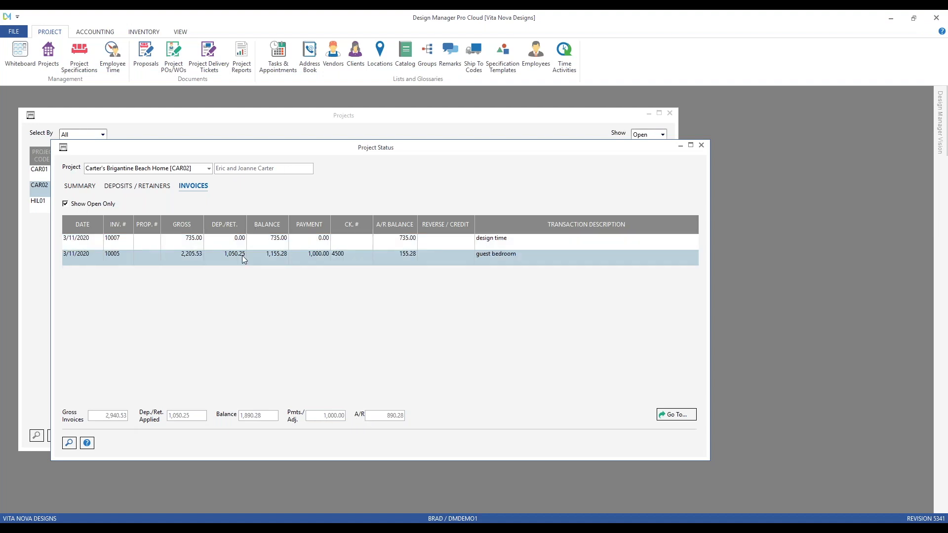
{"action": "left_click", "coordinate": [680, 418]}
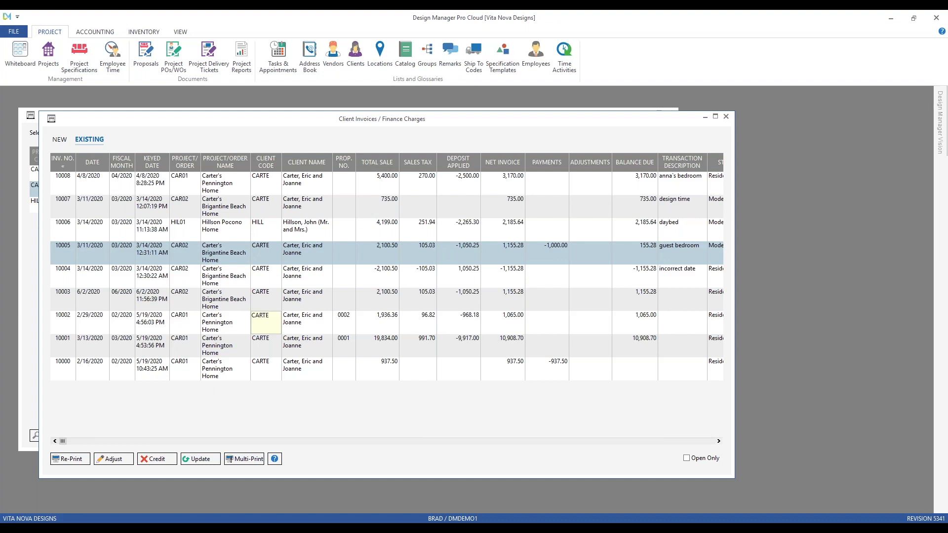
{"action": "left_click", "coordinate": [725, 116]}
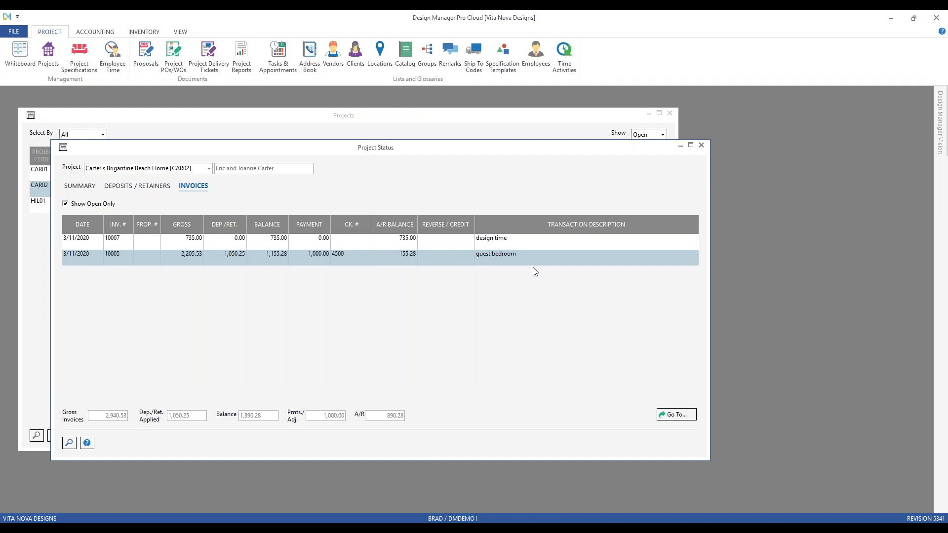
{"action": "left_click", "coordinate": [701, 145]}
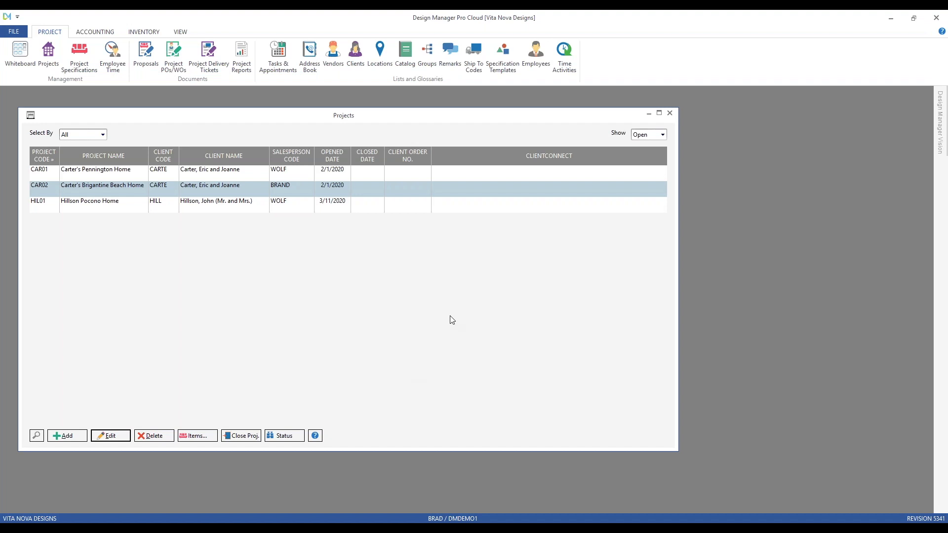
{"action": "left_click", "coordinate": [669, 113]}
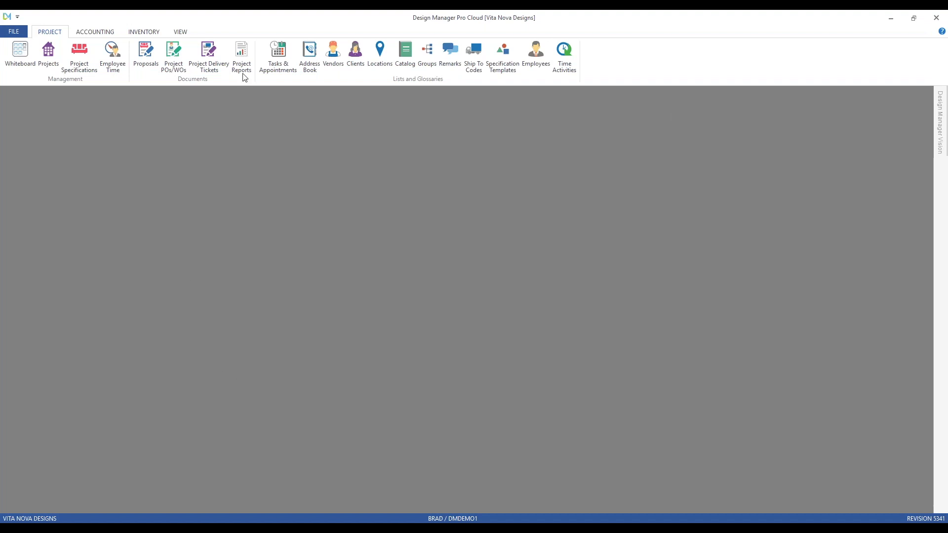
Step: Open the Profit Analysis report options from the Project Management / Showroom reports
{"action": "left_click", "coordinate": [241, 56]}
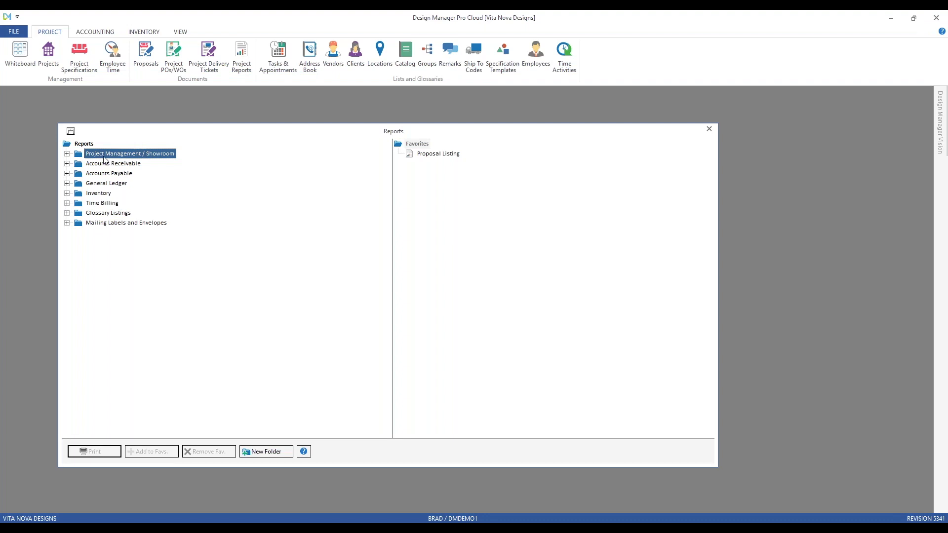
{"action": "left_click", "coordinate": [67, 154]}
{"action": "left_click_drag", "start_coordinate": [105, 132], "coordinate": [57, 109]}
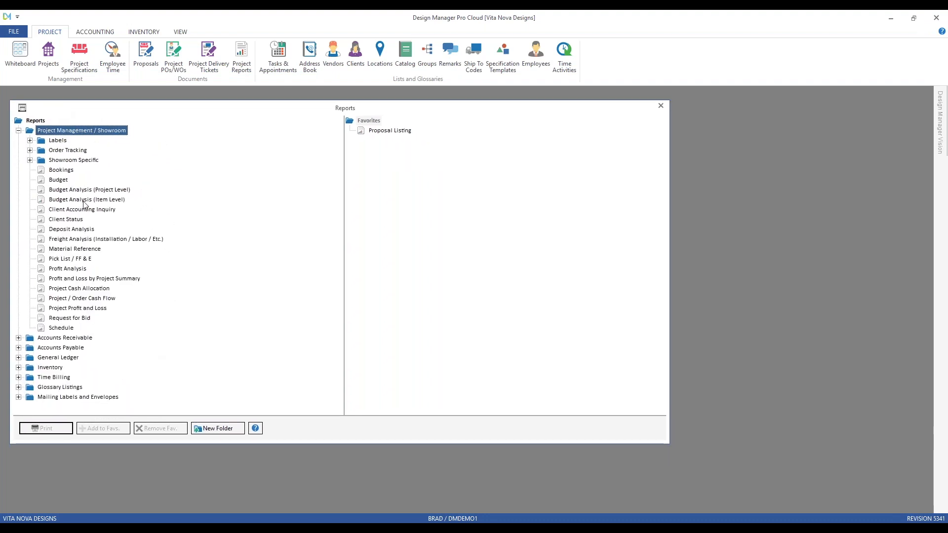
{"action": "left_click", "coordinate": [69, 269]}
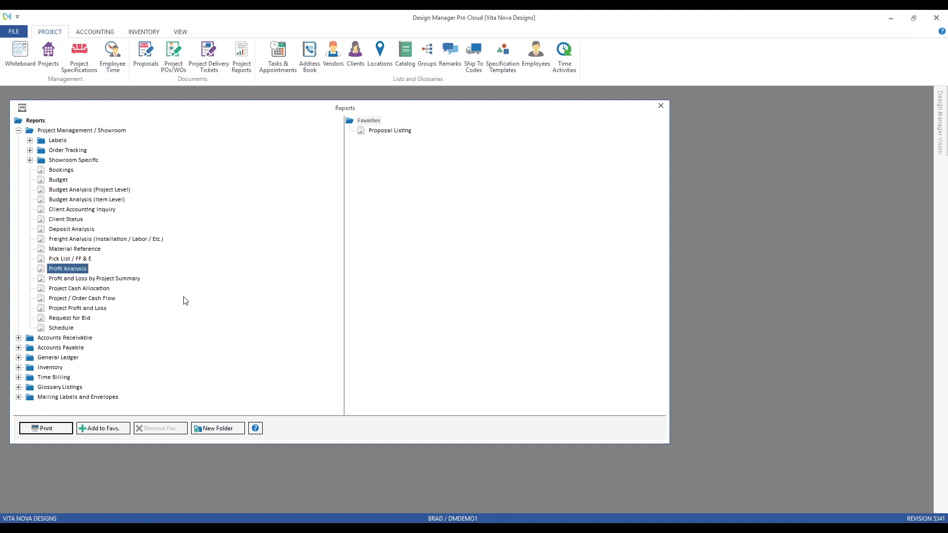
{"action": "double_click", "coordinate": [76, 270]}
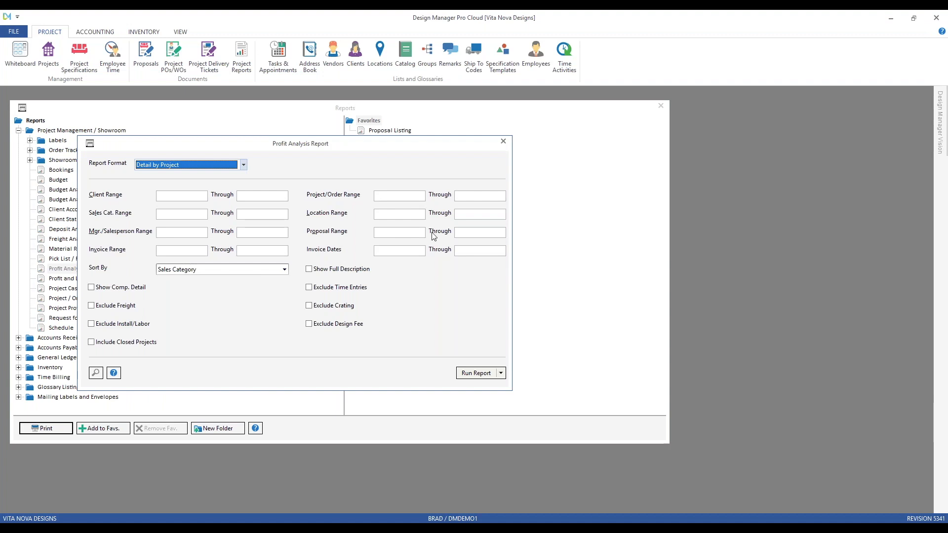
{"action": "left_click_drag", "start_coordinate": [287, 150], "coordinate": [283, 144]}
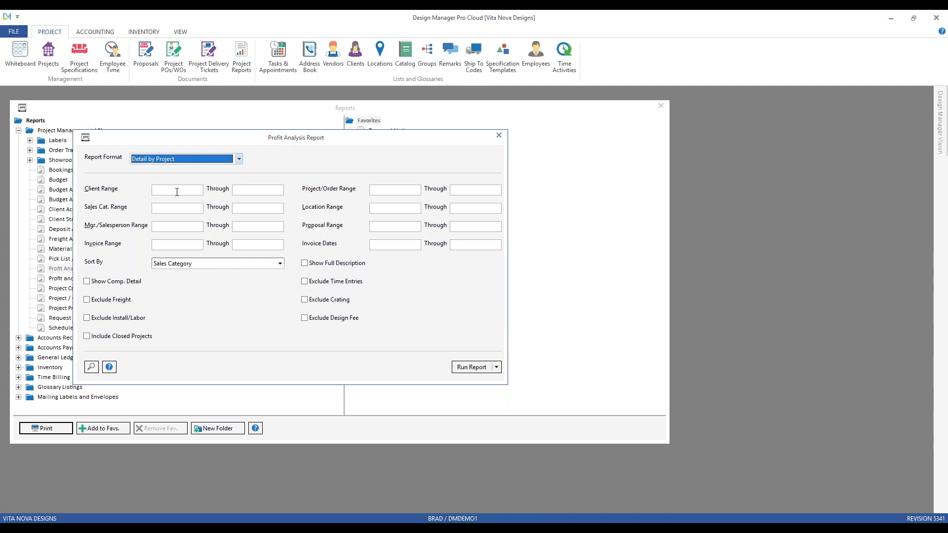
Step: Review the Profit Analysis range filters and the available report formats, keeping Detail by Project
{"action": "left_click", "coordinate": [177, 226]}
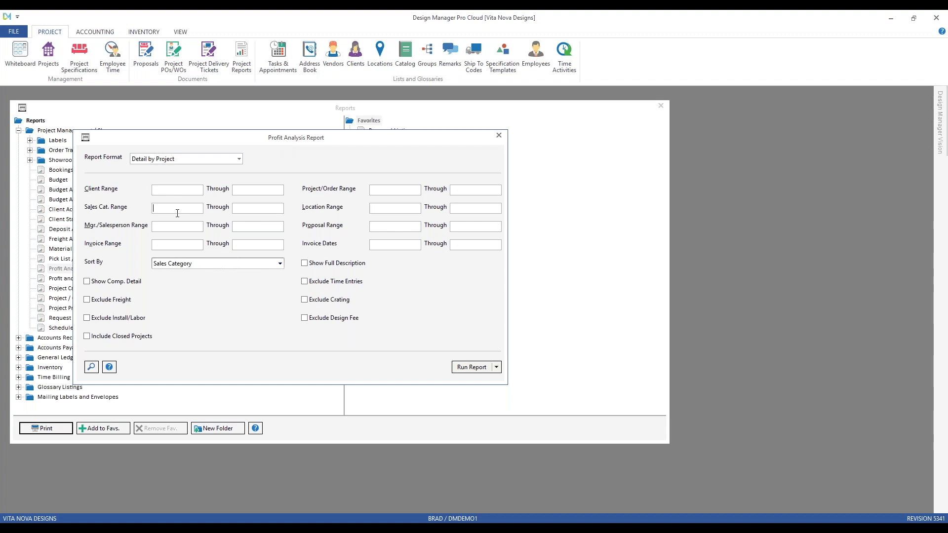
{"action": "left_click", "coordinate": [386, 192]}
{"action": "left_click", "coordinate": [392, 245]}
{"action": "left_click", "coordinate": [218, 161]}
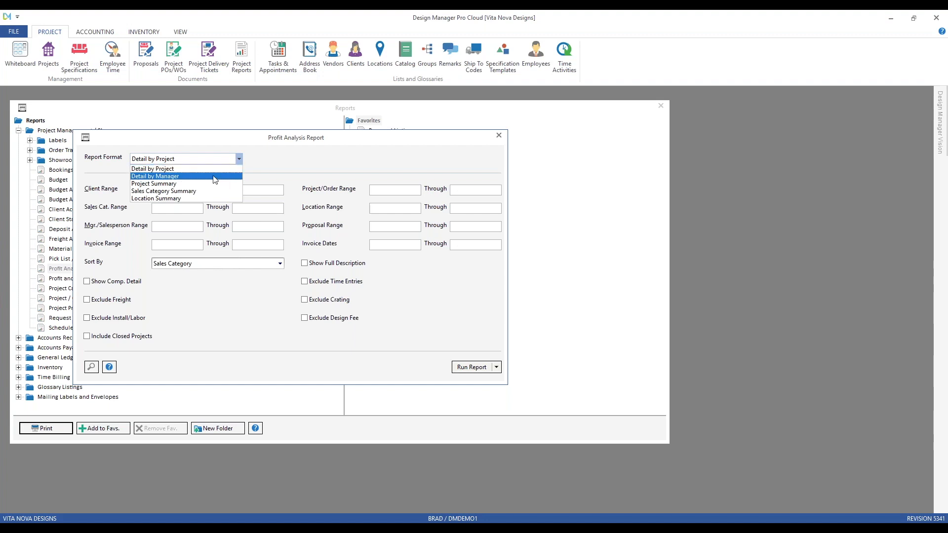
{"action": "left_click", "coordinate": [267, 155]}
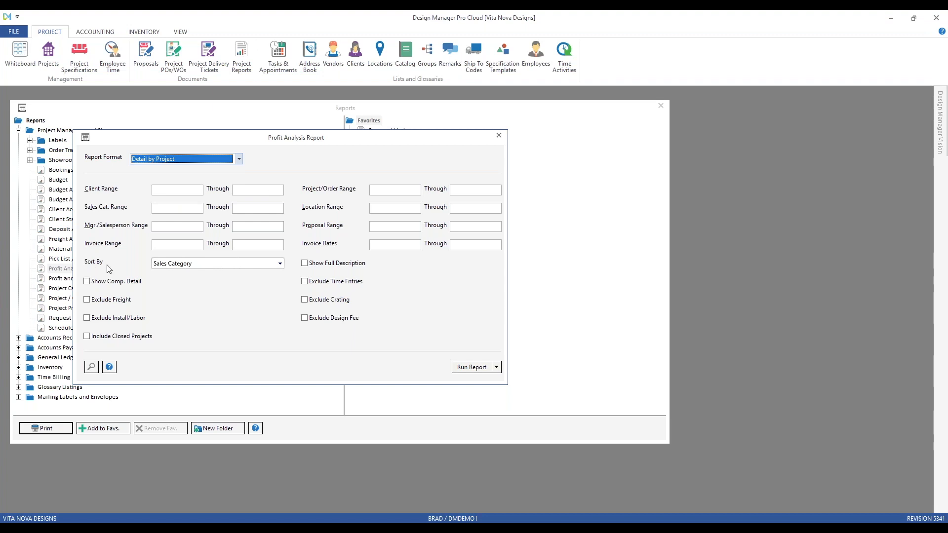
Step: Sort the Profit Analysis report by Location and run it for all projects
{"action": "left_click", "coordinate": [216, 265]}
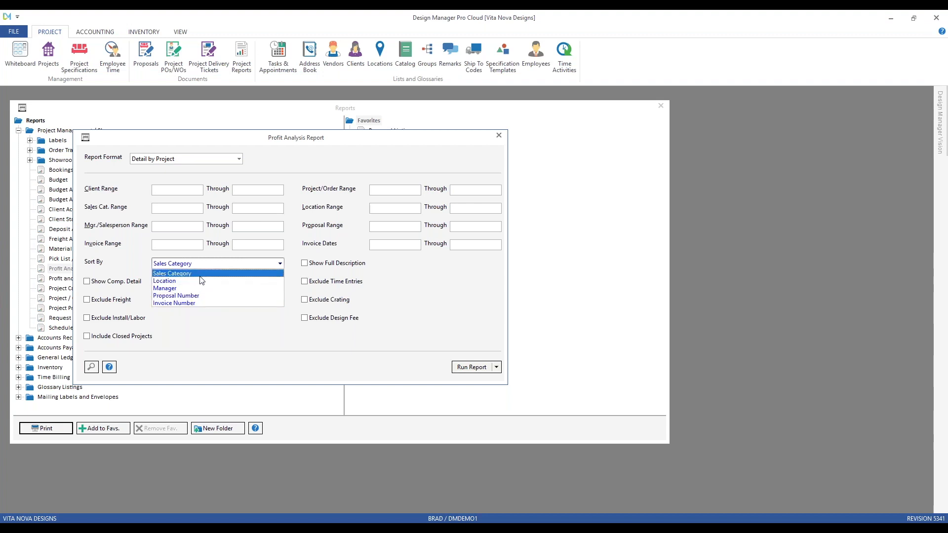
{"action": "left_click", "coordinate": [200, 281]}
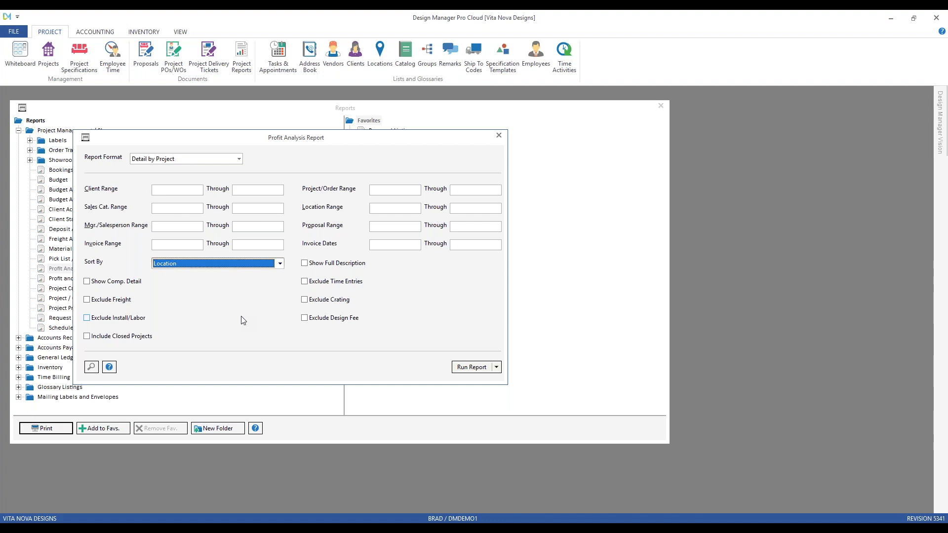
{"action": "left_click", "coordinate": [471, 367]}
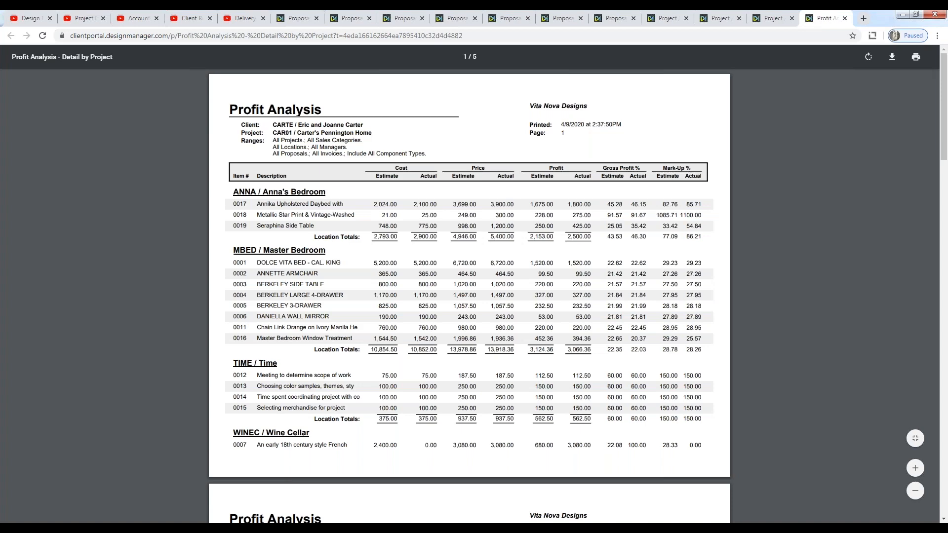
Step: Enlarge the Profit Analysis report and examine how it groups items by project and location
{"action": "left_click", "coordinate": [916, 468]}
{"action": "left_click", "coordinate": [916, 469]}
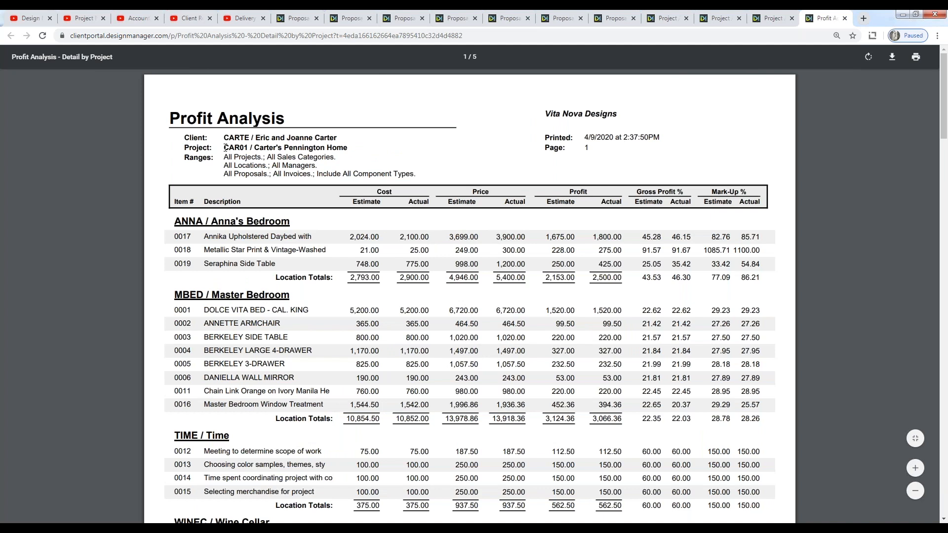
{"action": "left_click_drag", "start_coordinate": [224, 147], "coordinate": [350, 149]}
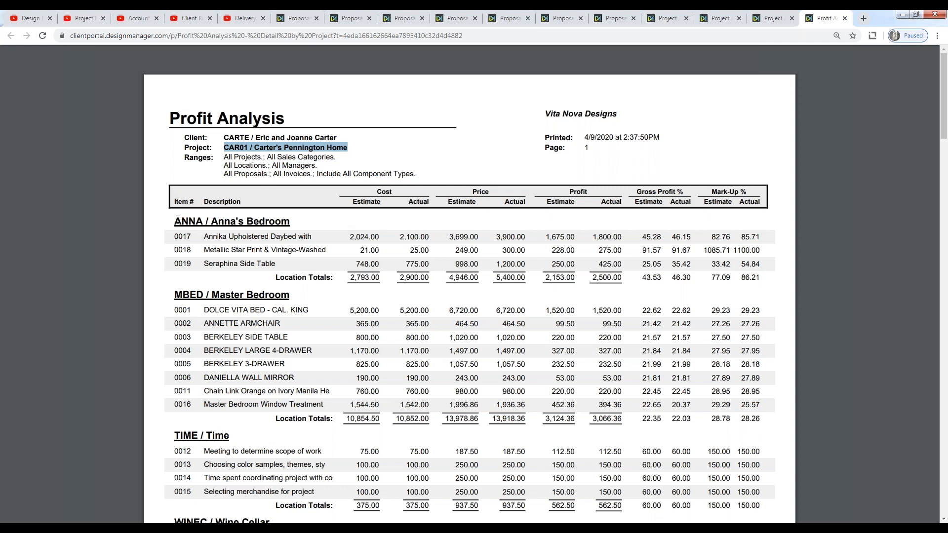
{"action": "left_click_drag", "start_coordinate": [175, 221], "coordinate": [291, 221]}
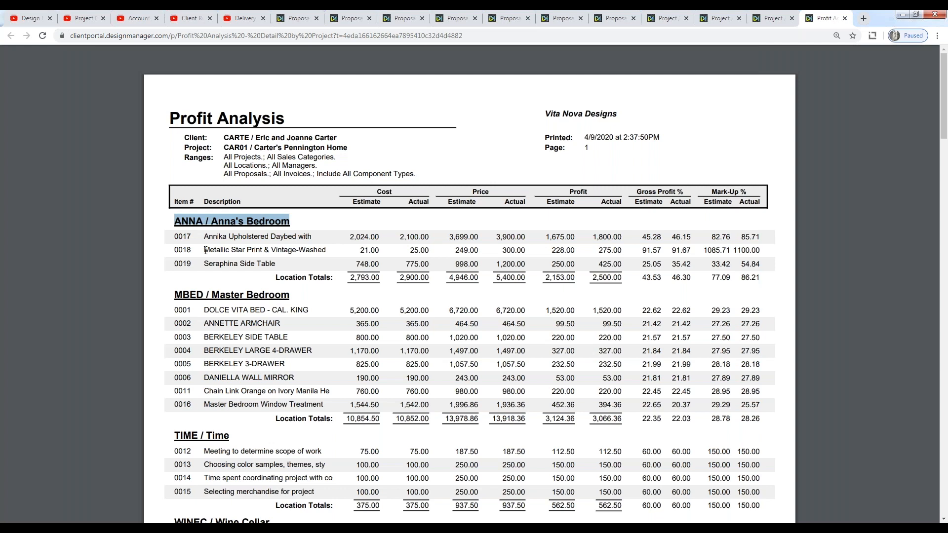
{"action": "left_click", "coordinate": [253, 283]}
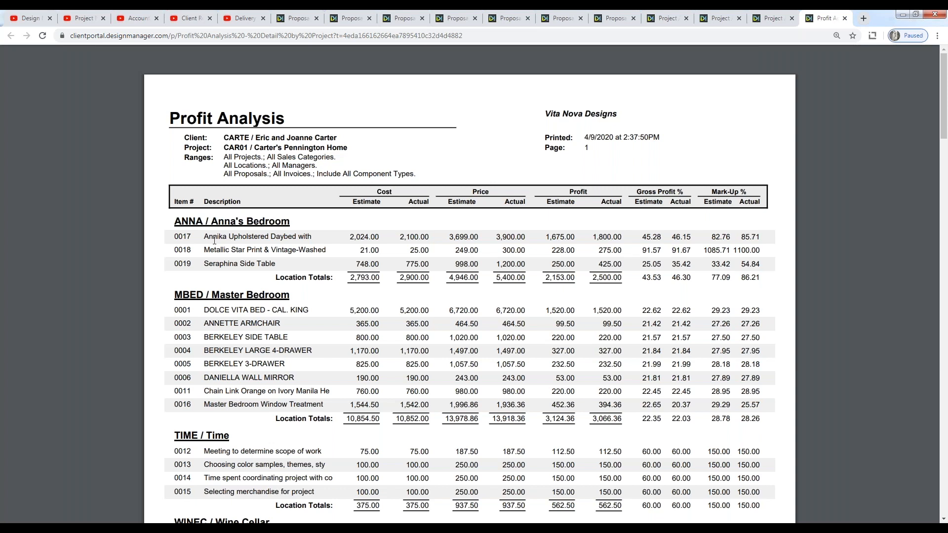
Step: Compare the estimated and actual cost and price columns for item 0017 in project CAR01
{"action": "mouse_move", "coordinate": [377, 192]}
{"action": "left_mouse_down"}
{"action": "mouse_move", "coordinate": [393, 192]}
{"action": "mouse_move", "coordinate": [354, 202]}
{"action": "mouse_move", "coordinate": [383, 205]}
{"action": "left_mouse_up"}
{"action": "left_click", "coordinate": [366, 252]}
{"action": "double_click", "coordinate": [462, 202]}
{"action": "left_click", "coordinate": [418, 239]}
{"action": "left_click_drag", "start_coordinate": [398, 239], "coordinate": [426, 237]}
{"action": "left_click", "coordinate": [367, 234]}
{"action": "left_click_drag", "start_coordinate": [349, 237], "coordinate": [430, 239]}
{"action": "left_click_drag", "start_coordinate": [494, 237], "coordinate": [529, 239]}
{"action": "left_click_drag", "start_coordinate": [448, 238], "coordinate": [480, 236]}
Step: Read through the location, project and grand totals on all report pages and return to the Profit Analysis options
{"action": "scroll", "coordinate": [456, 217], "scroll_direction": "down", "scroll_amount": 5}
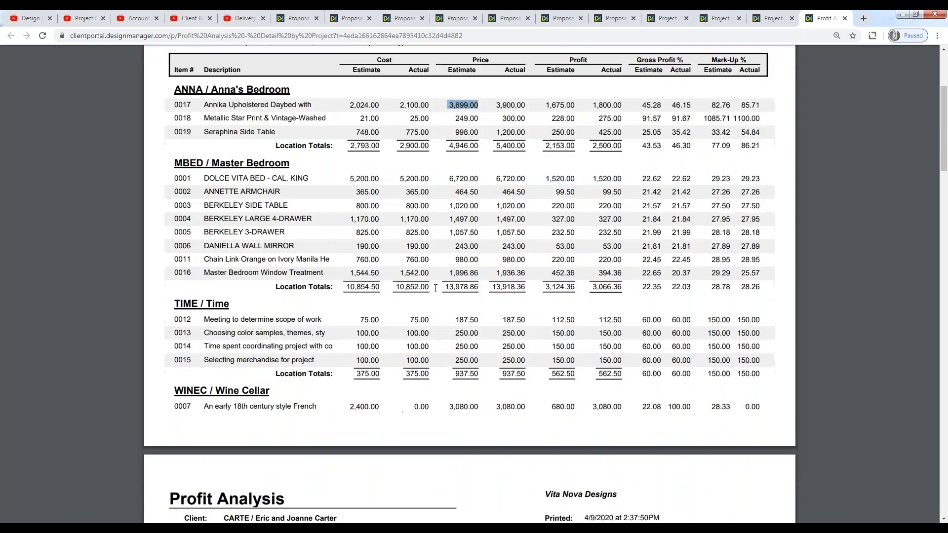
{"action": "scroll", "coordinate": [423, 221], "scroll_direction": "down", "scroll_amount": 5}
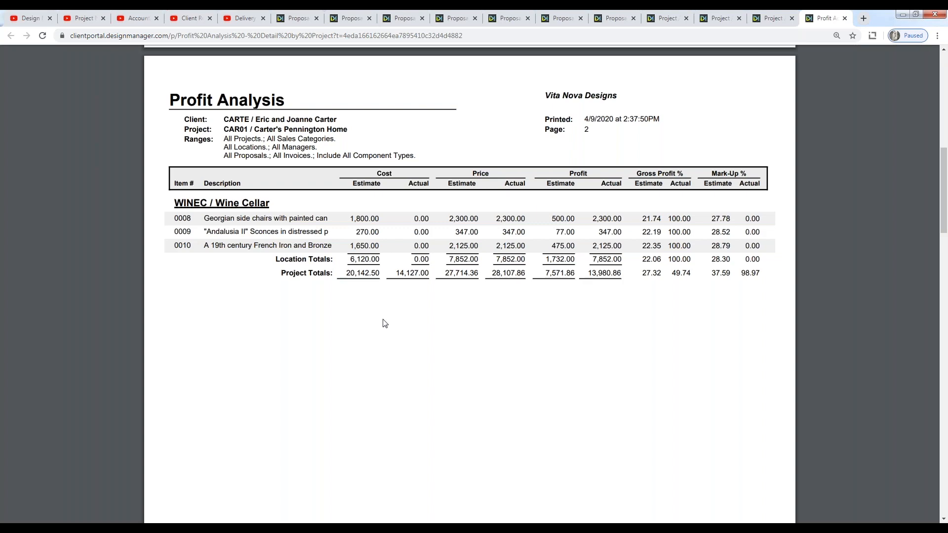
{"action": "scroll", "coordinate": [442, 341], "scroll_direction": "down", "scroll_amount": 10}
{"action": "scroll", "coordinate": [442, 342], "scroll_direction": "down", "scroll_amount": 5}
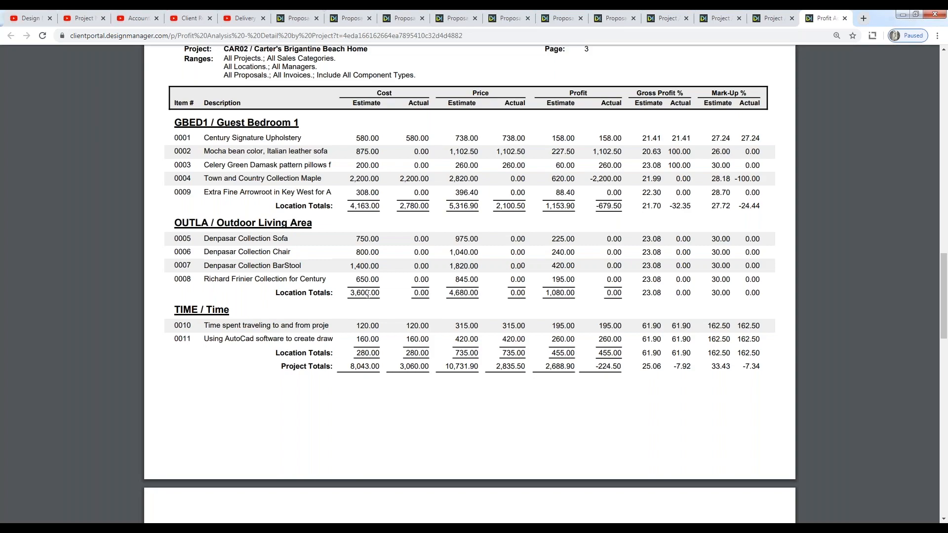
{"action": "scroll", "coordinate": [367, 295], "scroll_direction": "up", "scroll_amount": 20}
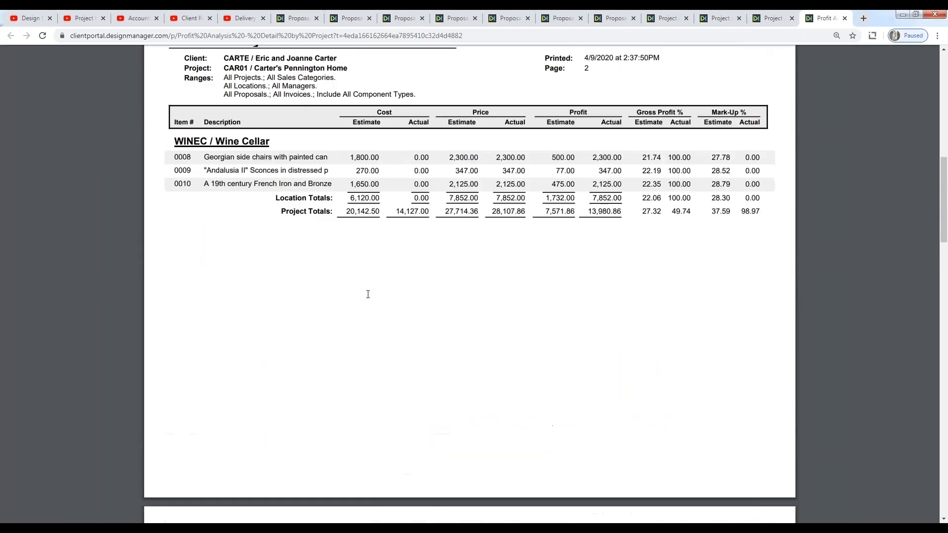
{"action": "scroll", "coordinate": [368, 295], "scroll_direction": "up", "scroll_amount": 9}
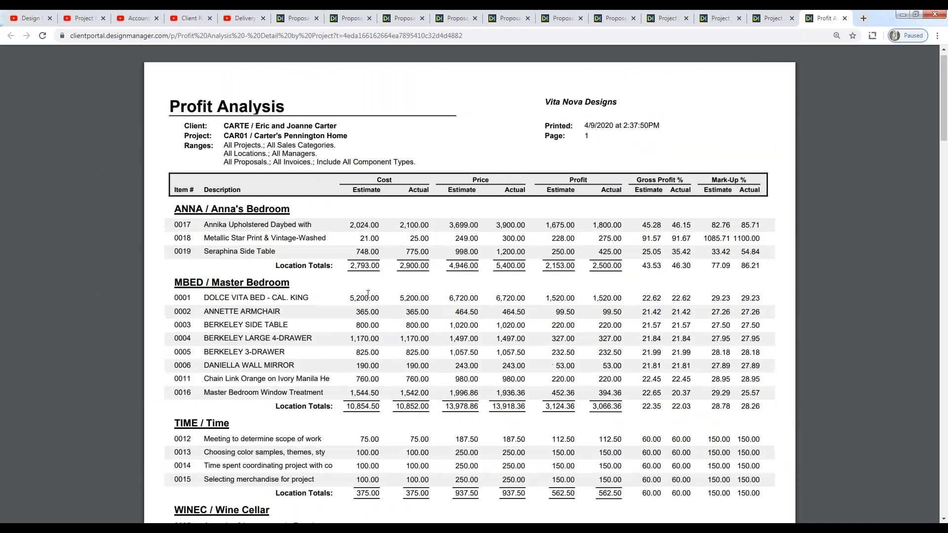
{"action": "scroll", "coordinate": [367, 295], "scroll_direction": "down", "scroll_amount": 2}
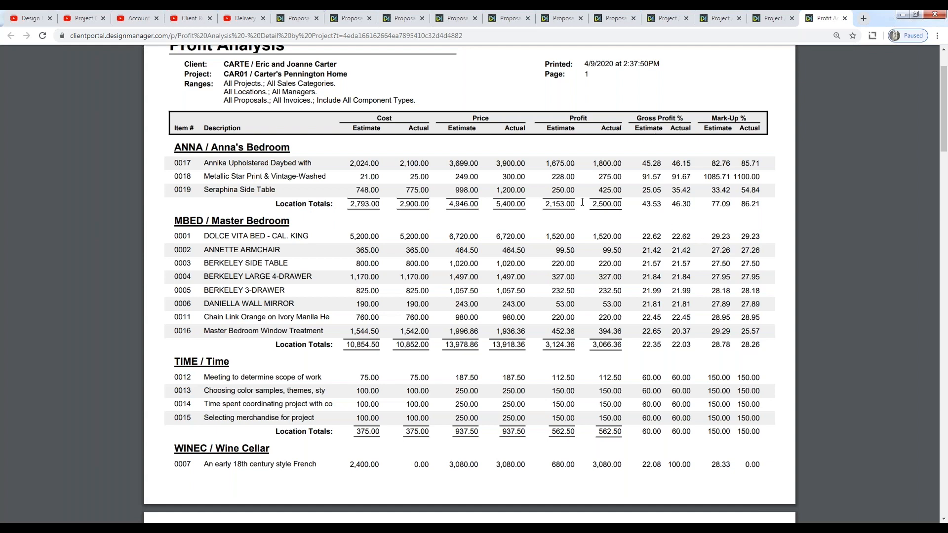
{"action": "scroll", "coordinate": [410, 213], "scroll_direction": "down", "scroll_amount": 7}
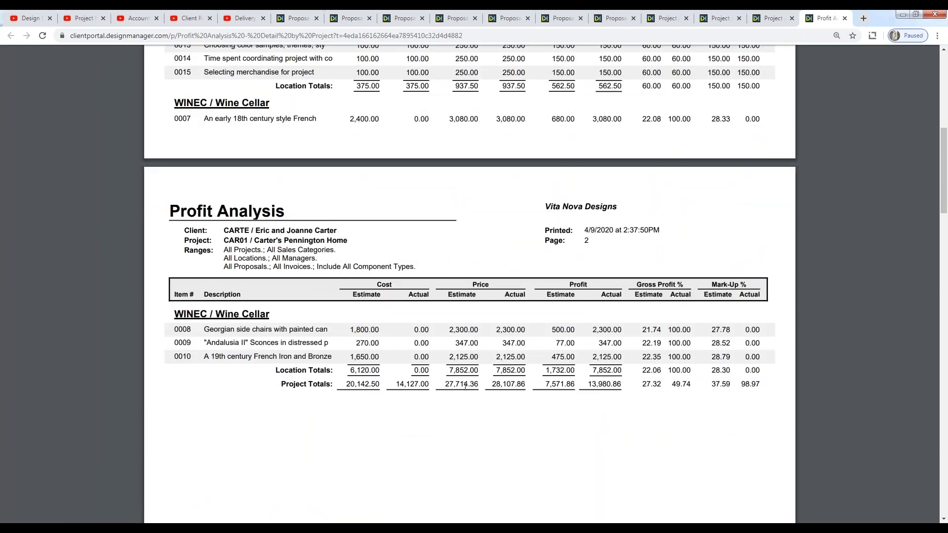
{"action": "scroll", "coordinate": [465, 385], "scroll_direction": "down", "scroll_amount": 20}
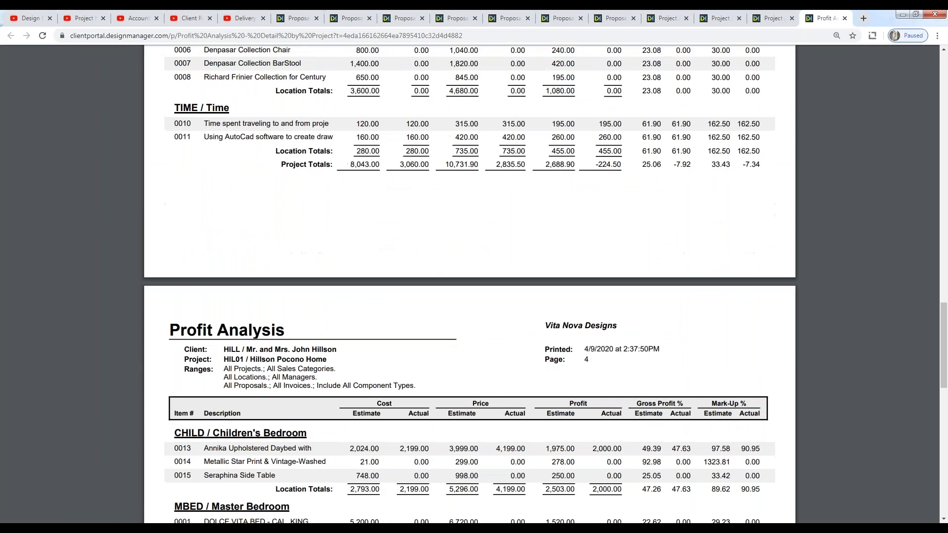
{"action": "scroll", "coordinate": [289, 307], "scroll_direction": "down", "scroll_amount": 15}
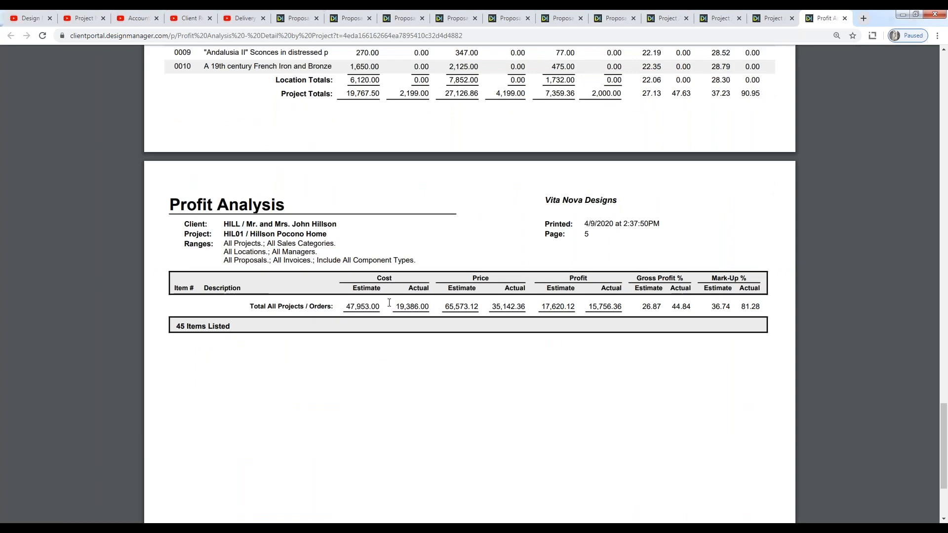
{"action": "left_click", "coordinate": [902, 14]}
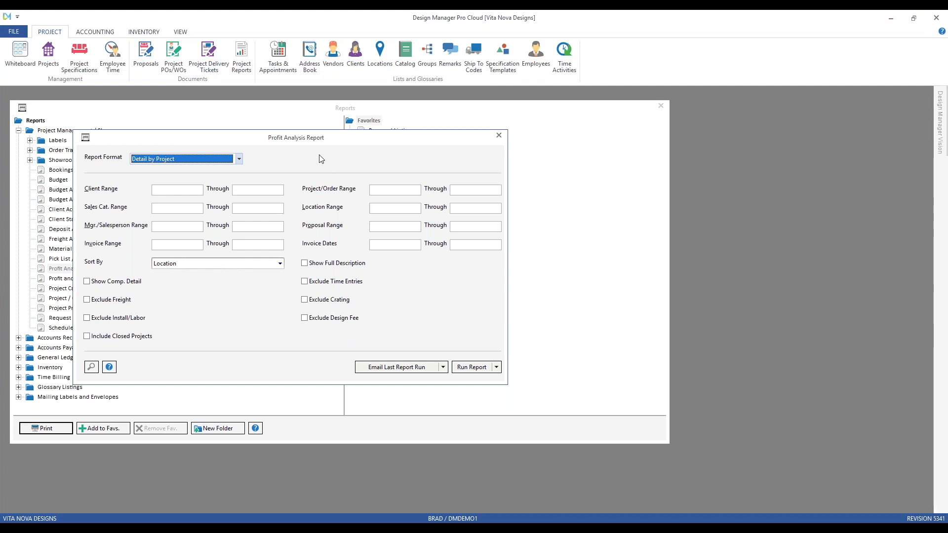
Step: Run the Profit Analysis report with Show Comp. Detail on, check its component lines, and return to the report options
{"action": "left_click", "coordinate": [131, 285]}
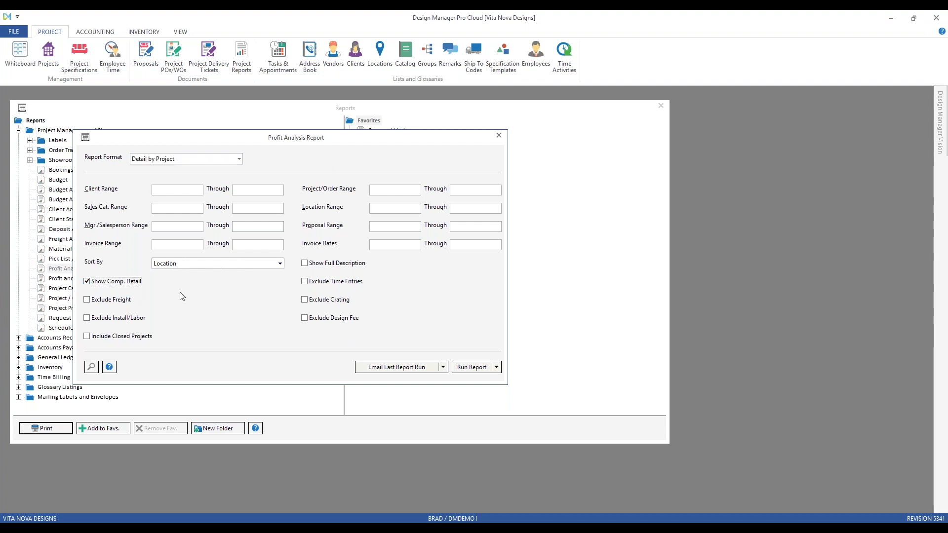
{"action": "left_click", "coordinate": [471, 368]}
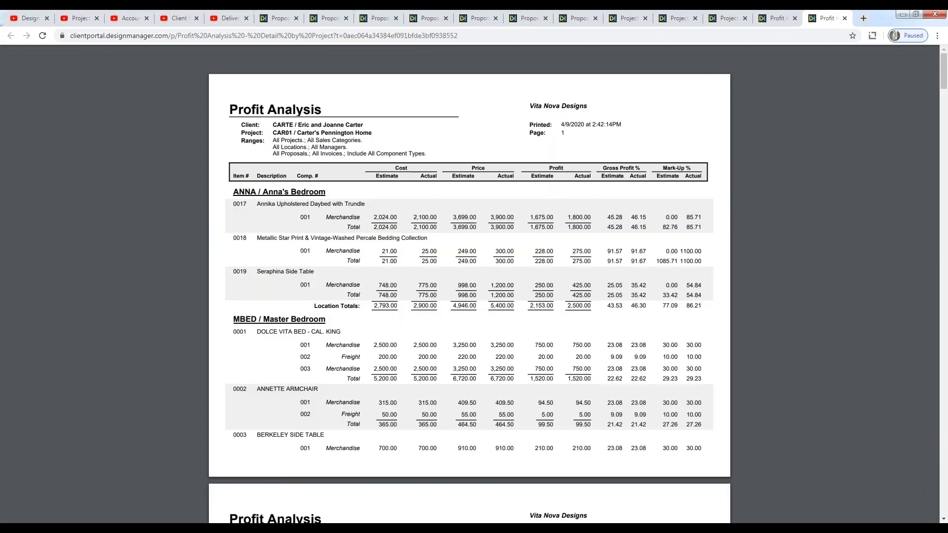
{"action": "double_click", "coordinate": [343, 217]}
{"action": "left_click", "coordinate": [902, 14]}
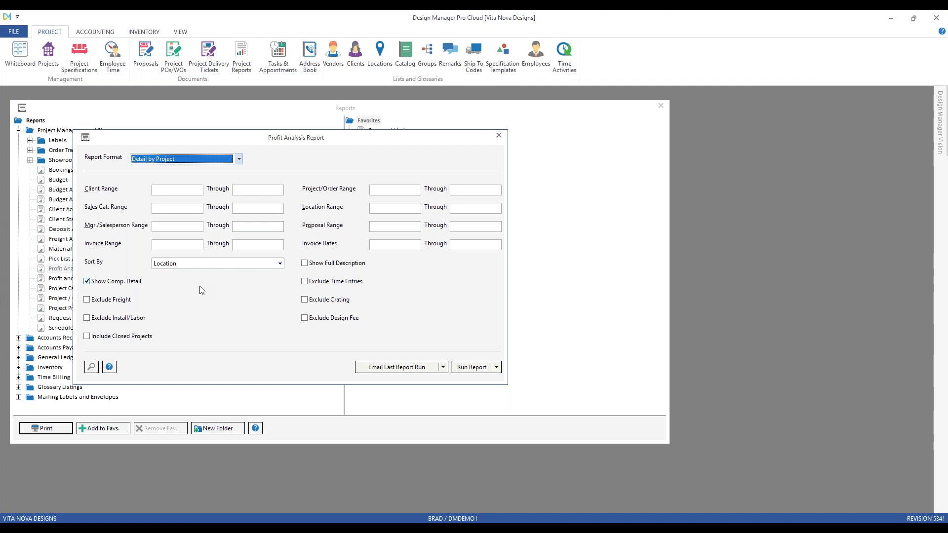
Step: Run the Profit Analysis report with Exclude Freight on, compare it with the version including freight, and return to the options
{"action": "left_click", "coordinate": [116, 300]}
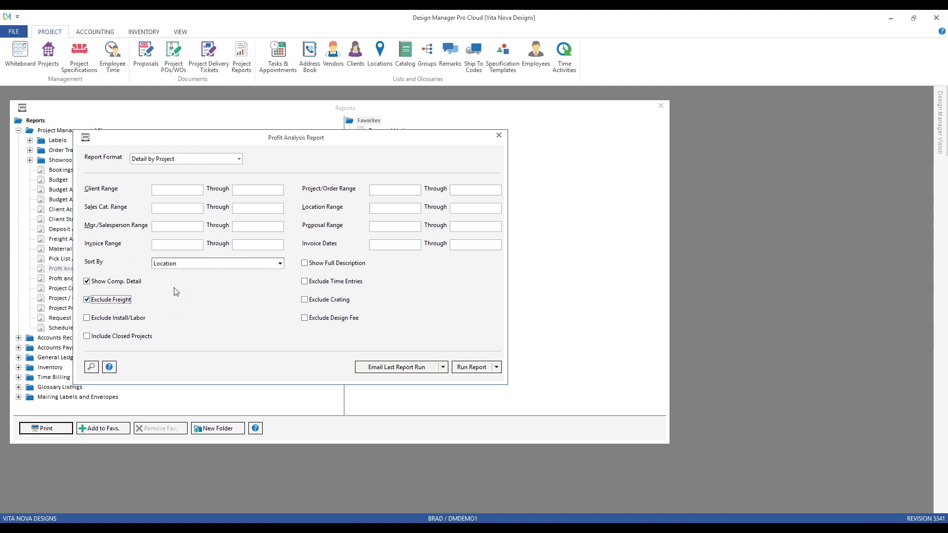
{"action": "left_click", "coordinate": [474, 367]}
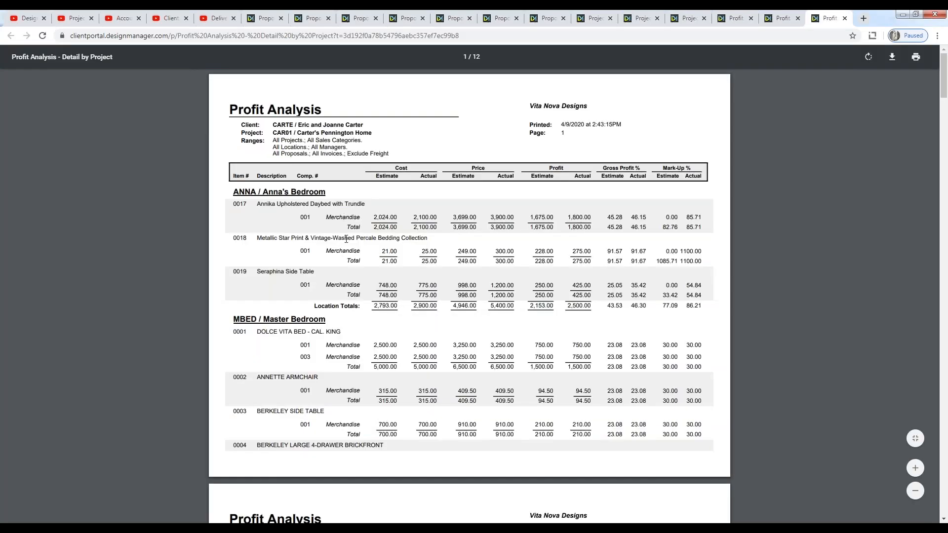
{"action": "left_click", "coordinate": [779, 19]}
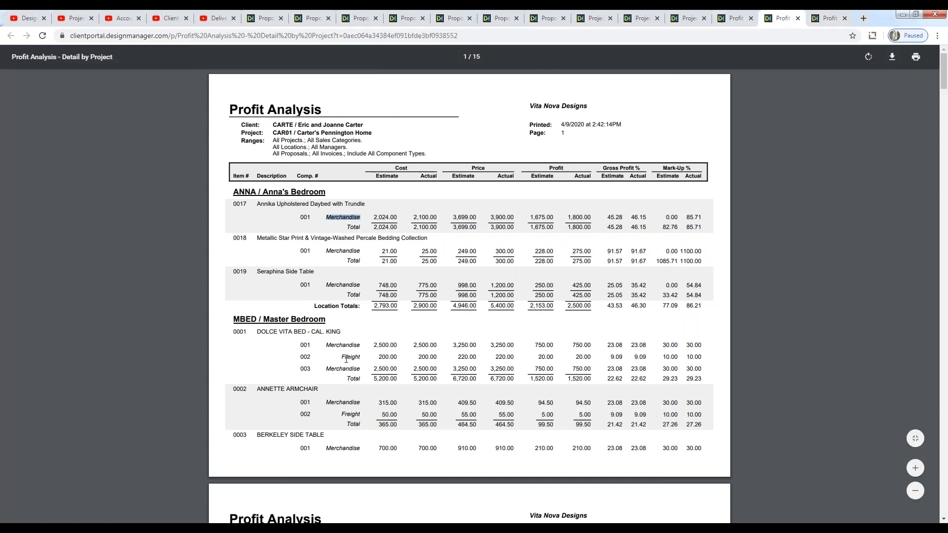
{"action": "left_click_drag", "start_coordinate": [343, 368], "coordinate": [256, 390]}
{"action": "left_click", "coordinate": [829, 18]}
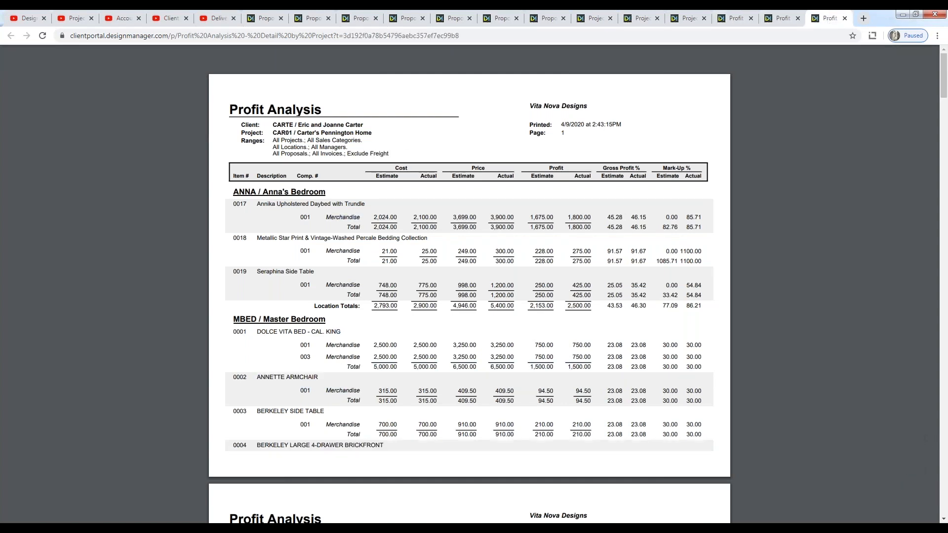
{"action": "left_click", "coordinate": [902, 15]}
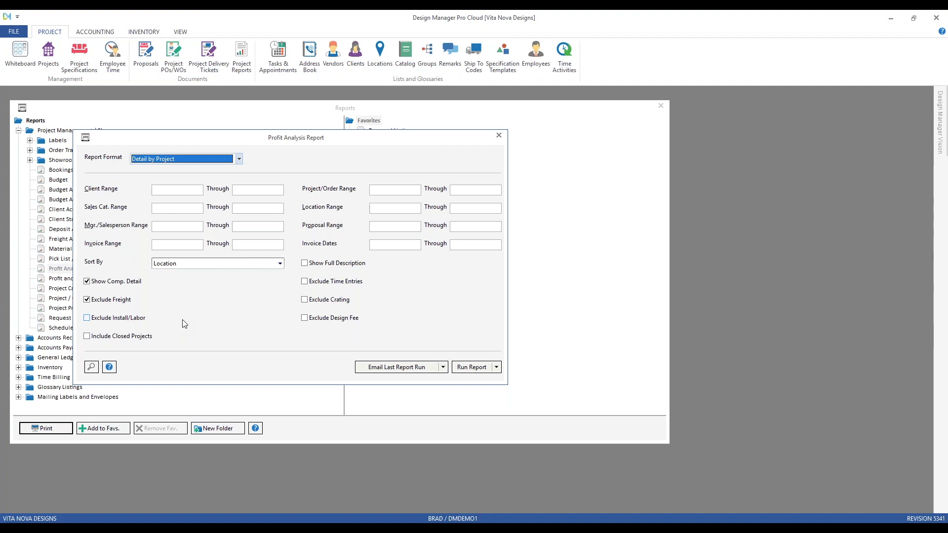
Step: Turn Exclude Freight off, run the Profit Analysis report in Location Summary format, and return to the report options
{"action": "left_click", "coordinate": [116, 300]}
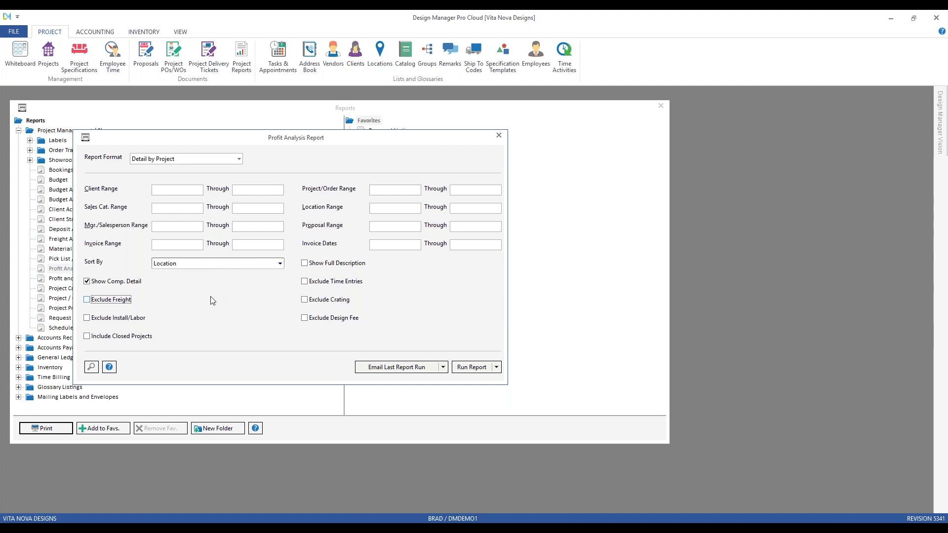
{"action": "left_click", "coordinate": [240, 159]}
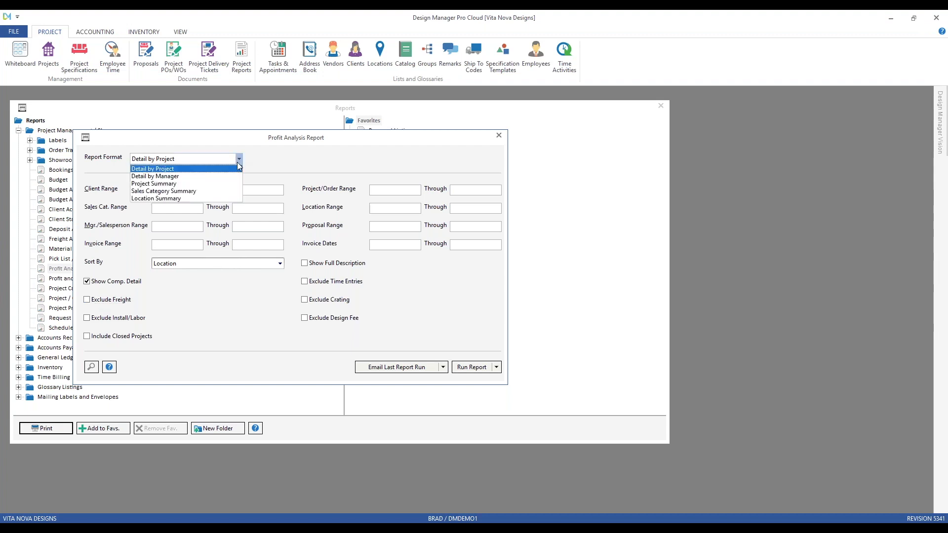
{"action": "left_click", "coordinate": [219, 192]}
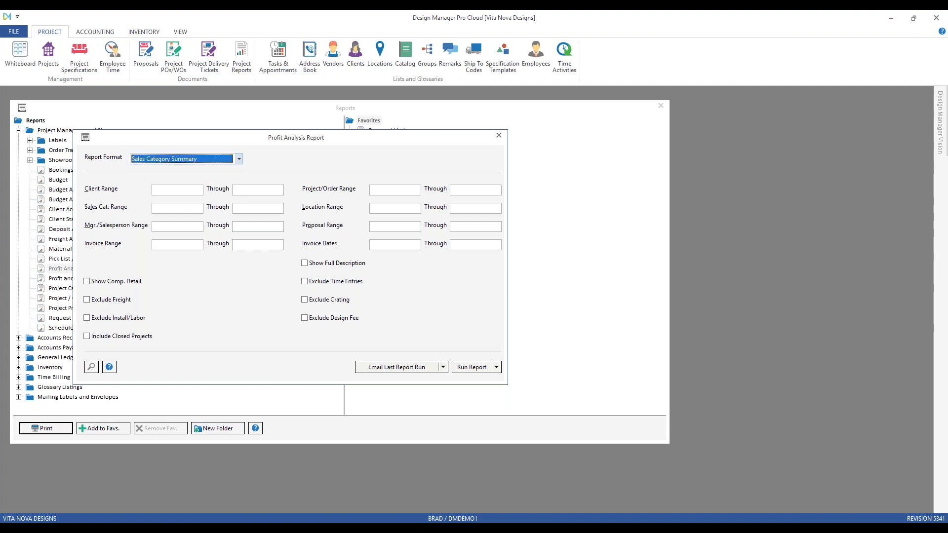
{"action": "left_click", "coordinate": [239, 159]}
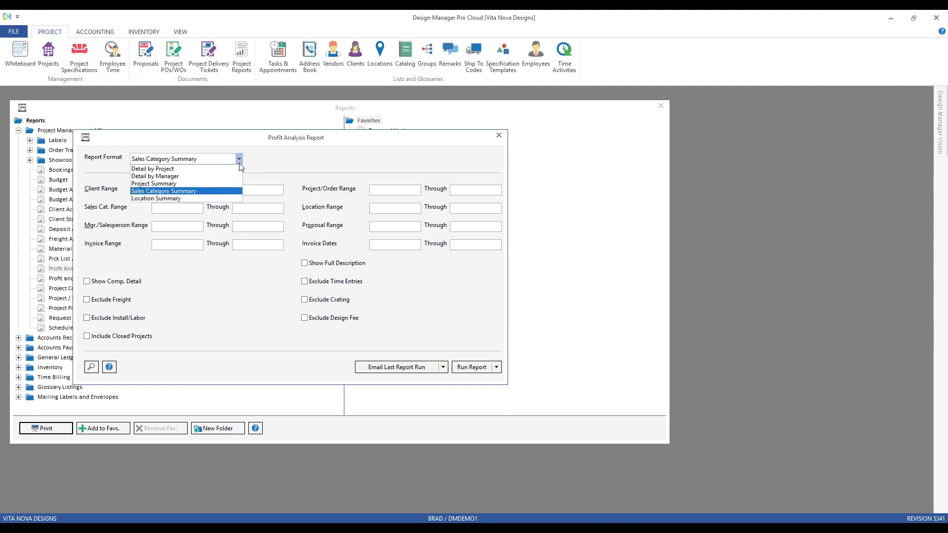
{"action": "left_click", "coordinate": [218, 198]}
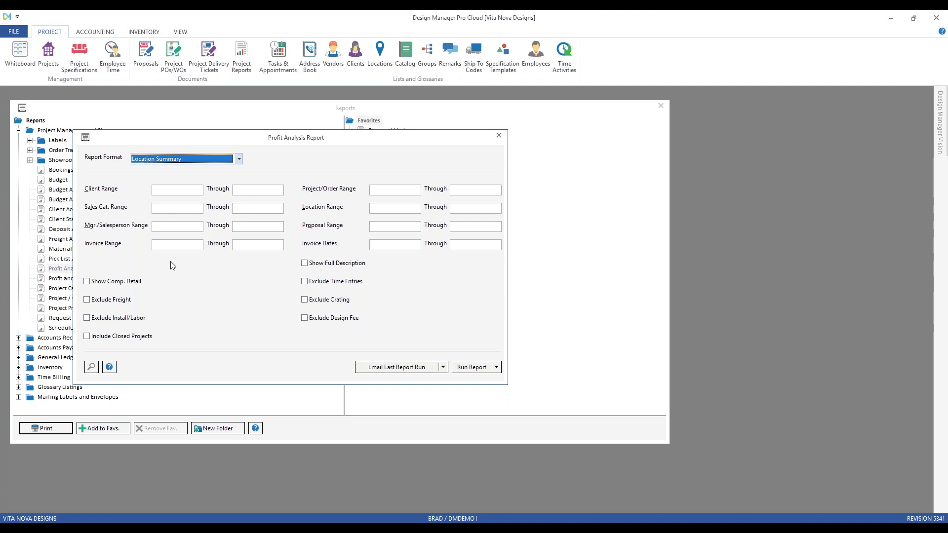
{"action": "left_click", "coordinate": [480, 368]}
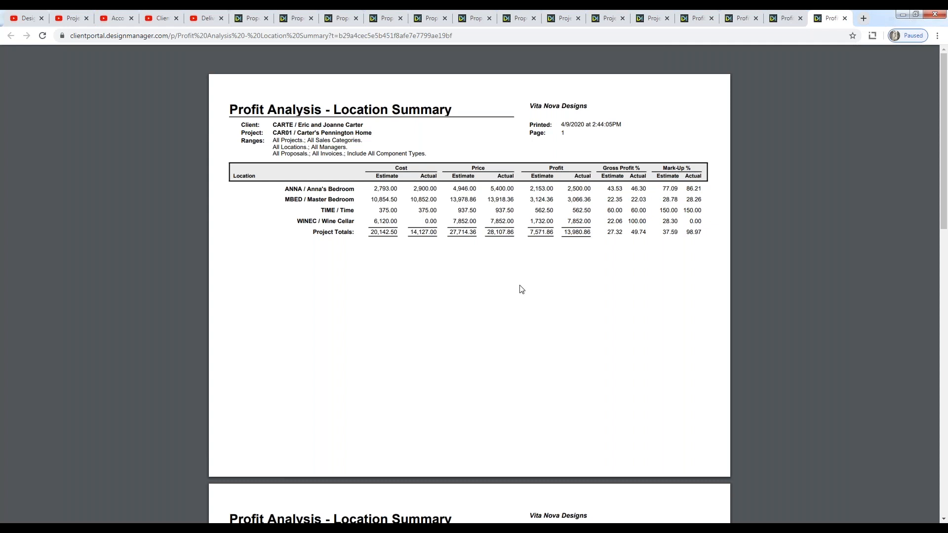
{"action": "left_click", "coordinate": [902, 15]}
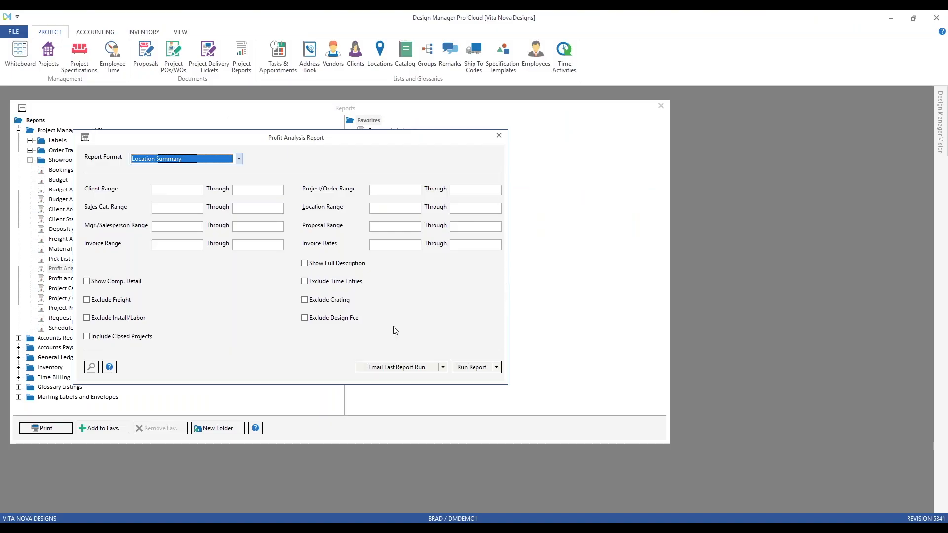
Step: Run the Profit Analysis report in Project Summary format, then return from it and close the Profit Analysis options
{"action": "left_click", "coordinate": [239, 159]}
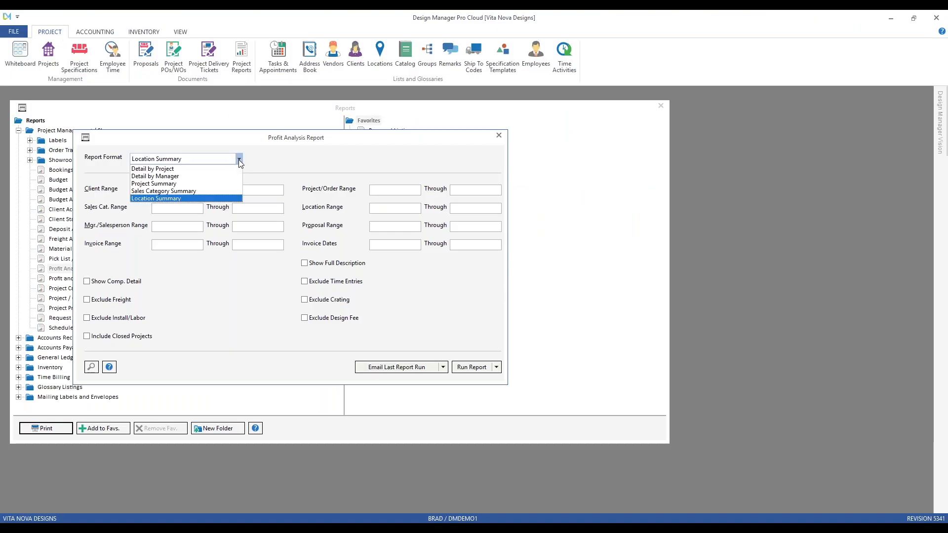
{"action": "left_click", "coordinate": [175, 184]}
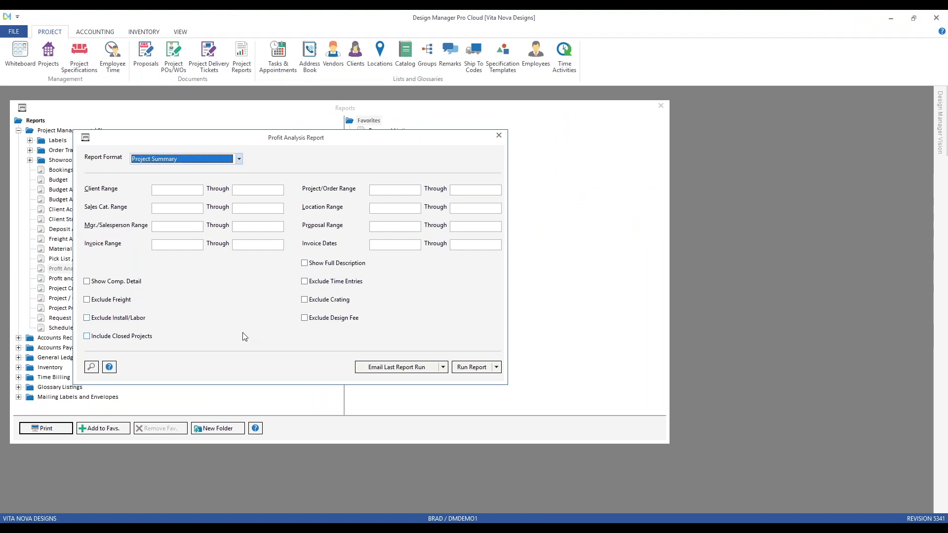
{"action": "left_click", "coordinate": [472, 367]}
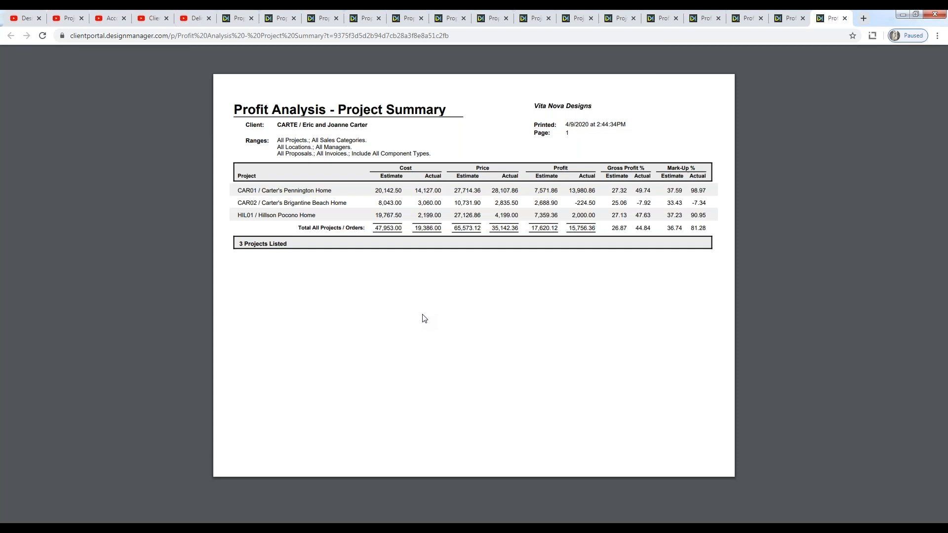
{"action": "left_click", "coordinate": [901, 15]}
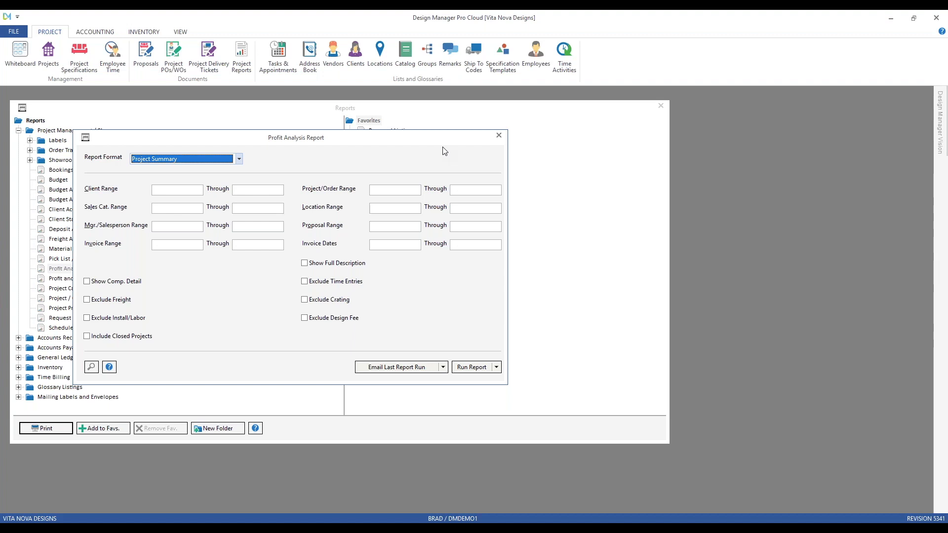
{"action": "left_click", "coordinate": [498, 135]}
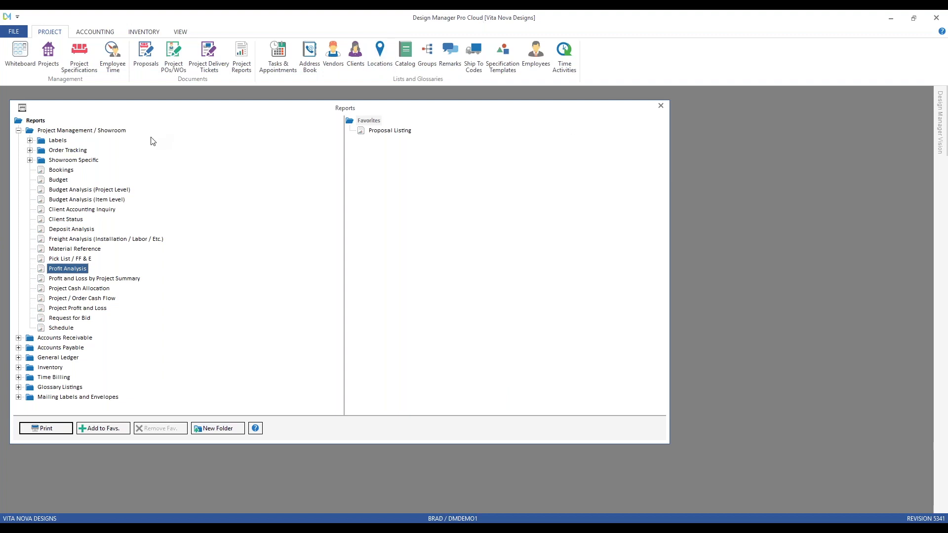
Step: Open the Project Profit and Loss report options, choose project CAR01, and set the starting fiscal month to 01/1990
{"action": "left_click", "coordinate": [96, 310]}
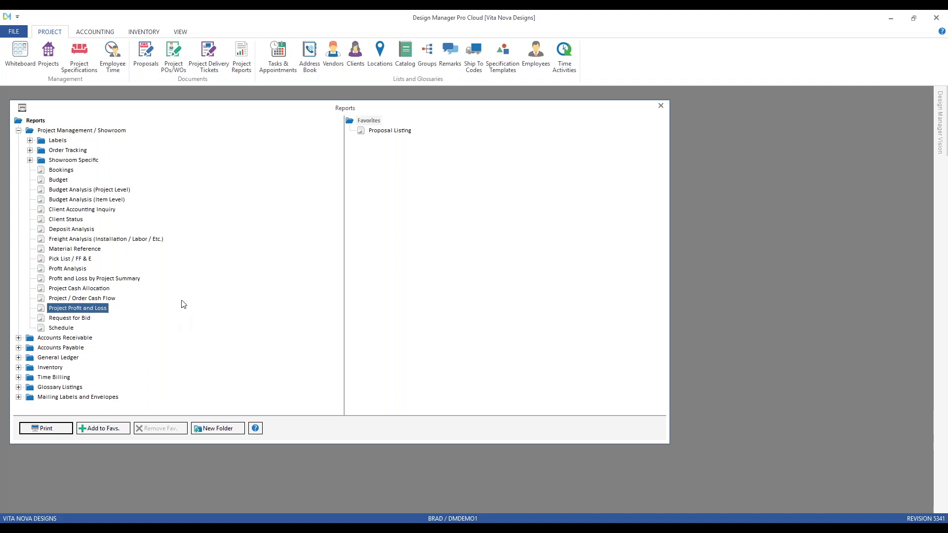
{"action": "left_click", "coordinate": [59, 429]}
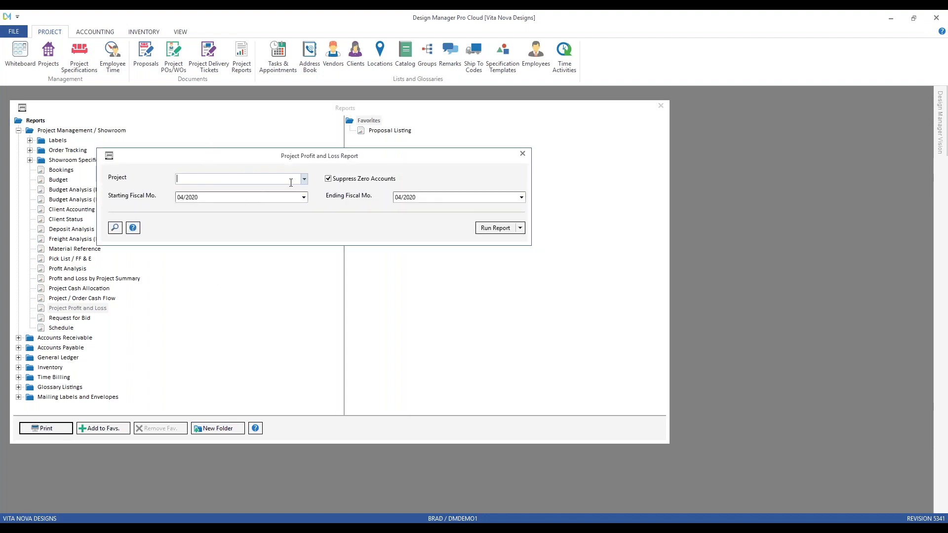
{"action": "type", "text": "ca"}
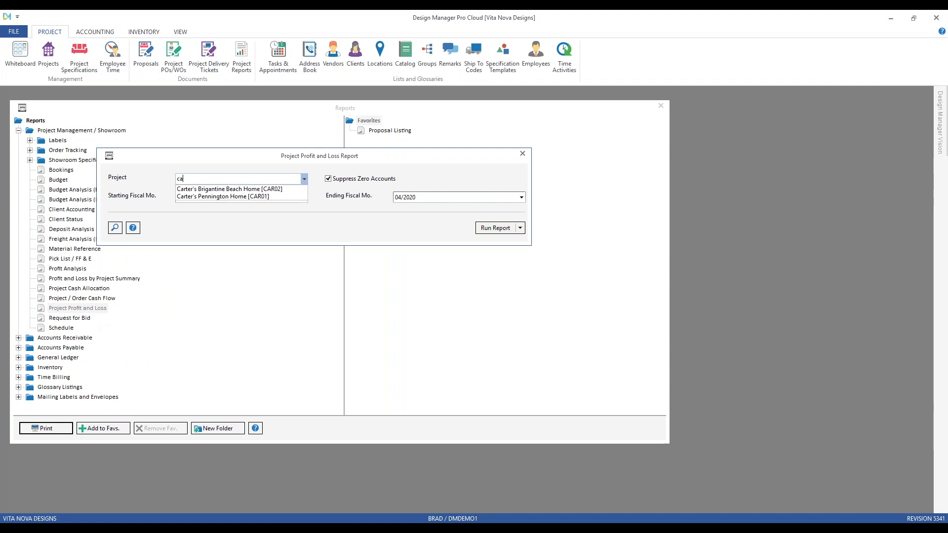
{"action": "key", "text": "Down"}
{"action": "key", "text": "Down"}
{"action": "key", "text": "Tab"}
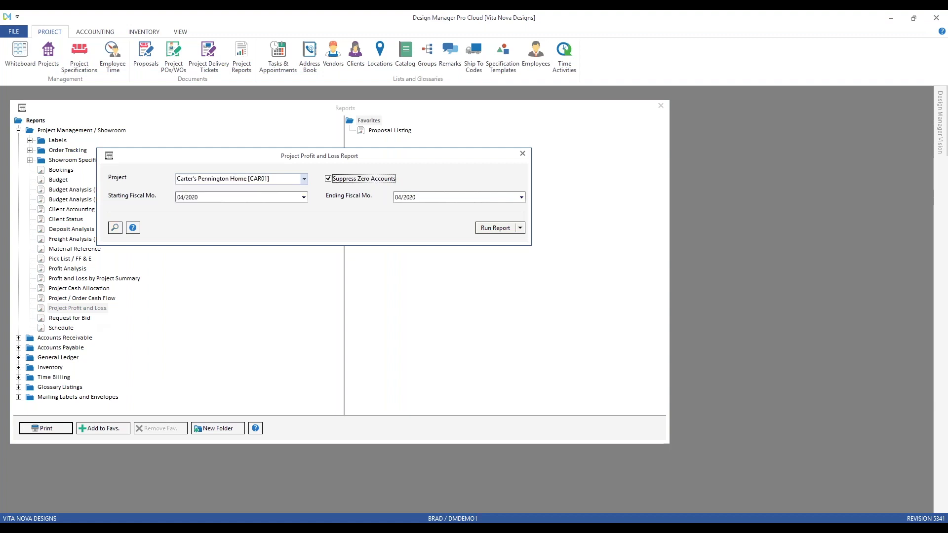
{"action": "key", "text": "Tab"}
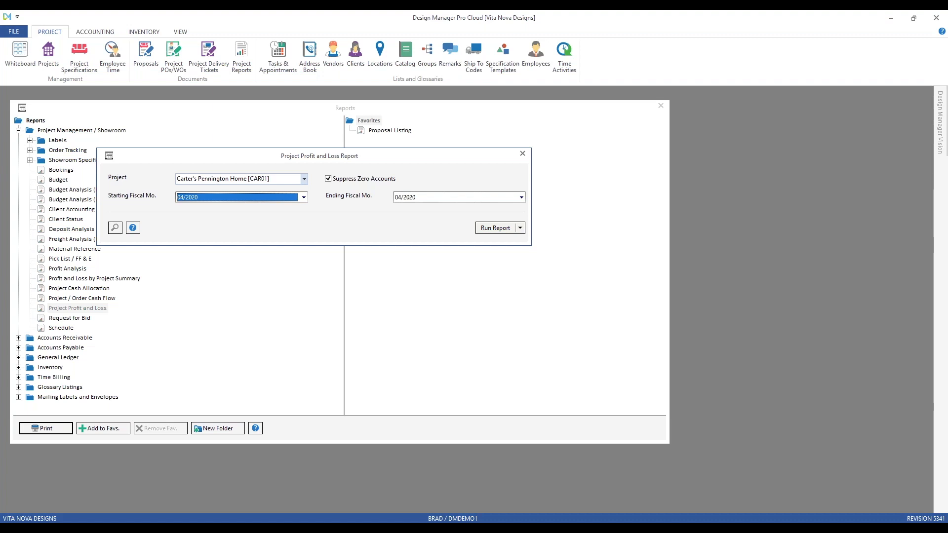
{"action": "key", "text": "Home"}
Step: Run the Project Profit and Loss report, check the net income amount, and return to the report options
{"action": "left_click", "coordinate": [496, 228]}
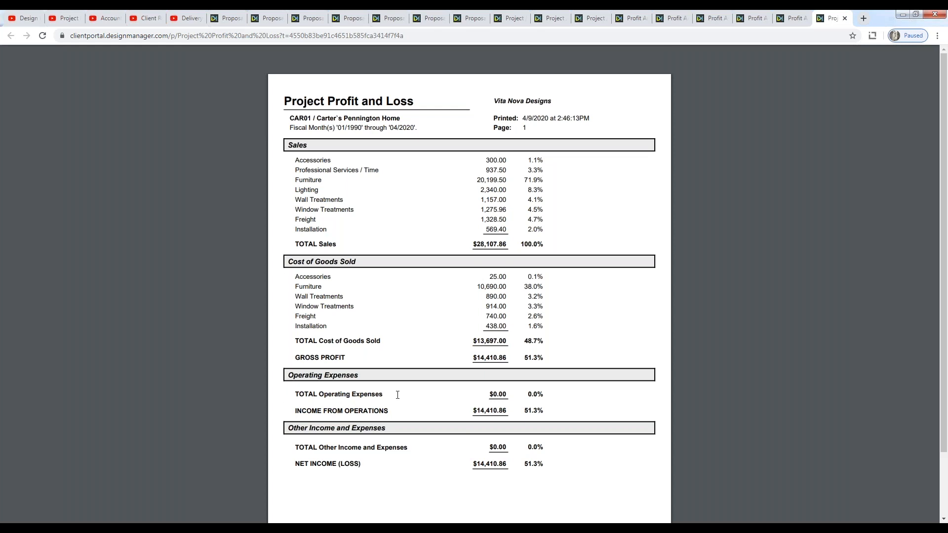
{"action": "left_click_drag", "start_coordinate": [472, 462], "coordinate": [509, 463]}
{"action": "left_click", "coordinate": [904, 16]}
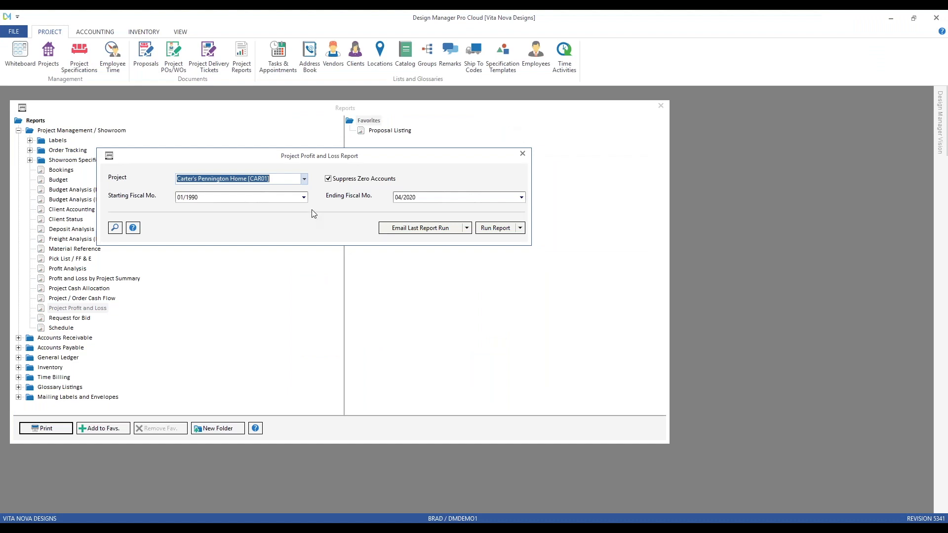
Step: Run the Project Profit and Loss report for CAR01 with starting fiscal month 04/2020, then close the report and its options
{"action": "left_click", "coordinate": [303, 198]}
{"action": "left_click_drag", "start_coordinate": [304, 216], "coordinate": [304, 252]}
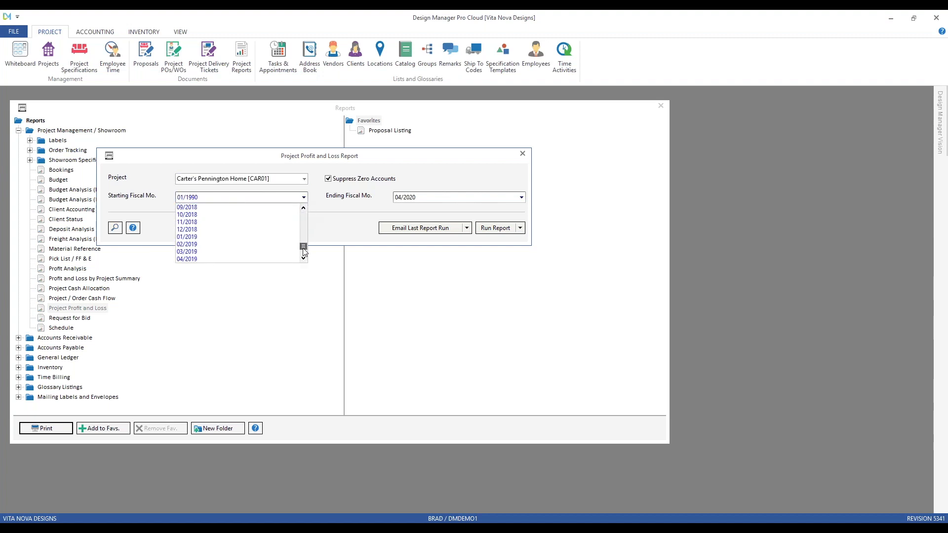
{"action": "scroll", "coordinate": [232, 245], "scroll_direction": "down", "scroll_amount": 3}
{"action": "scroll", "coordinate": [217, 246], "scroll_direction": "down", "scroll_amount": 2}
{"action": "left_click", "coordinate": [204, 245]}
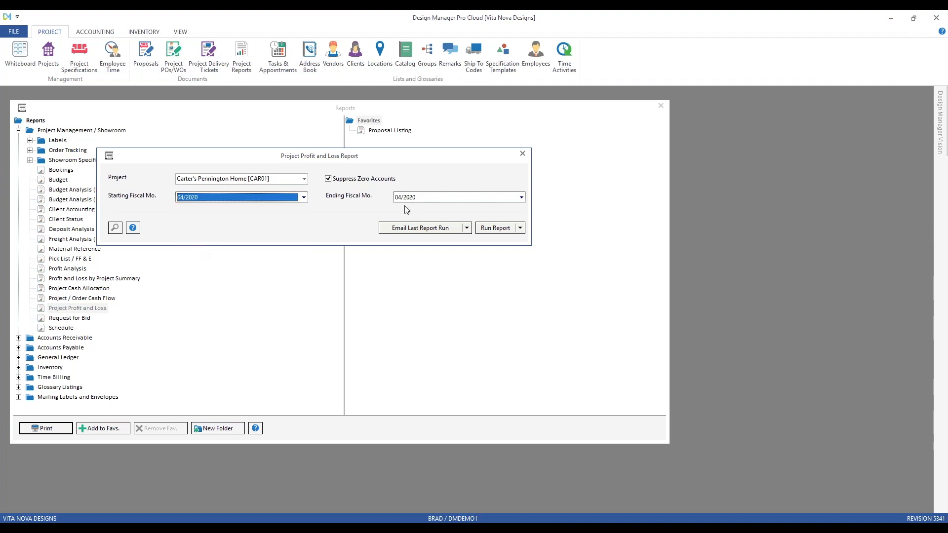
{"action": "left_click", "coordinate": [492, 229]}
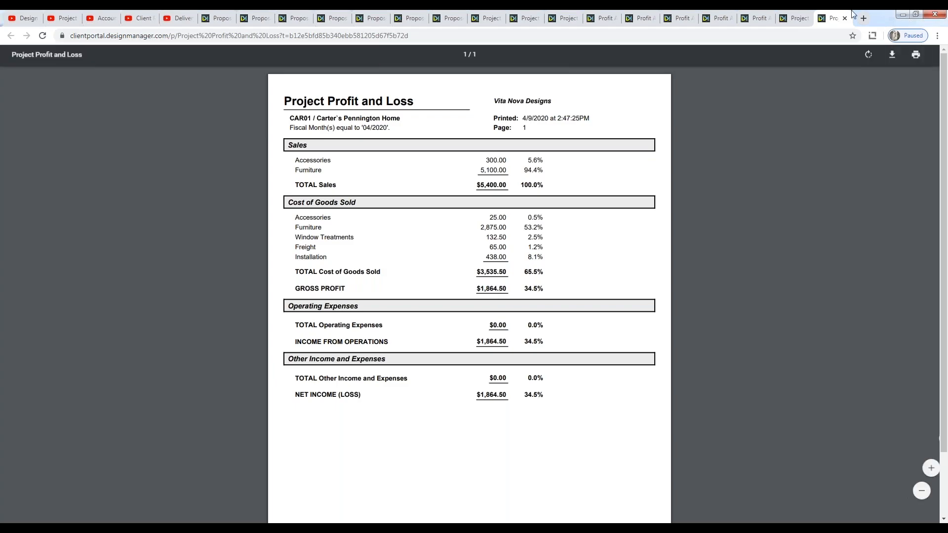
{"action": "left_click", "coordinate": [902, 14]}
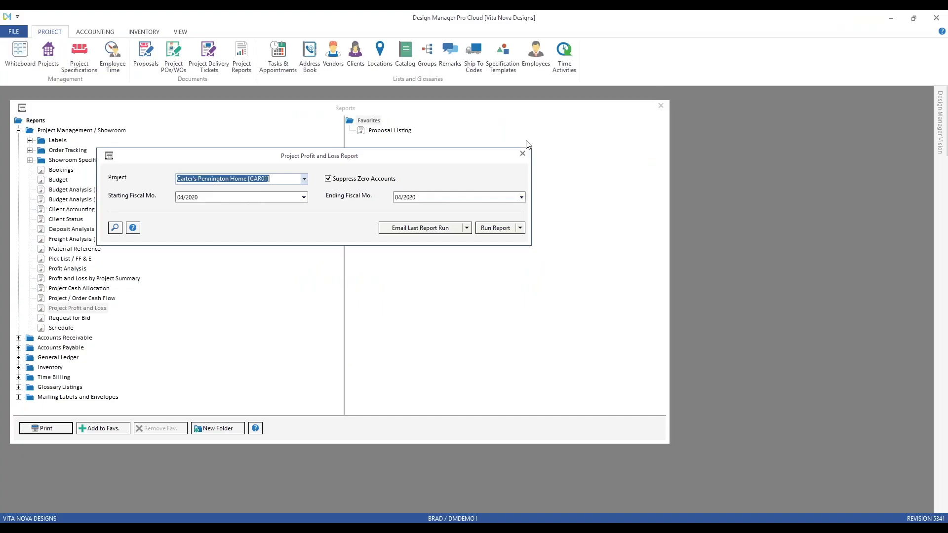
{"action": "left_click", "coordinate": [522, 153]}
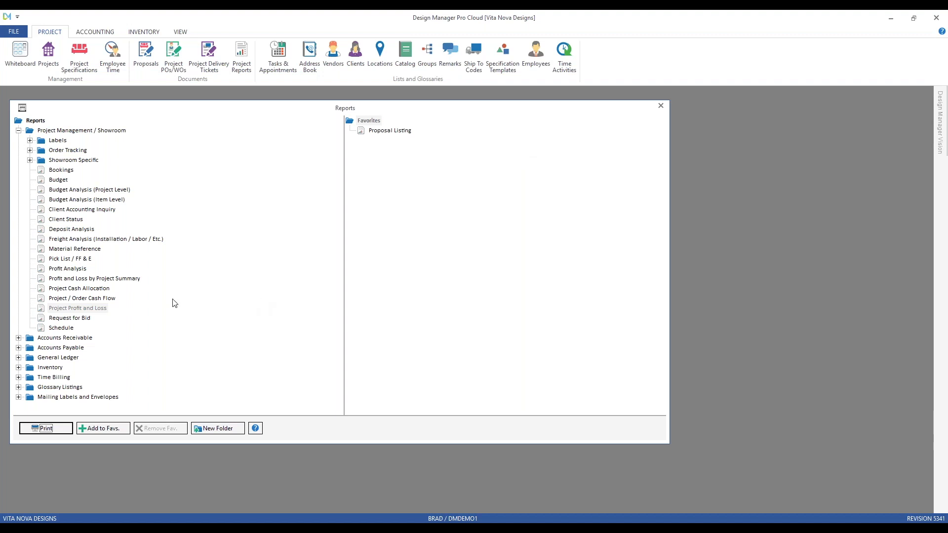
Step: Open the Profit and Loss by Project Summary report options and set the starting fiscal month to 01/1990
{"action": "left_click", "coordinate": [110, 289]}
{"action": "left_click", "coordinate": [118, 280]}
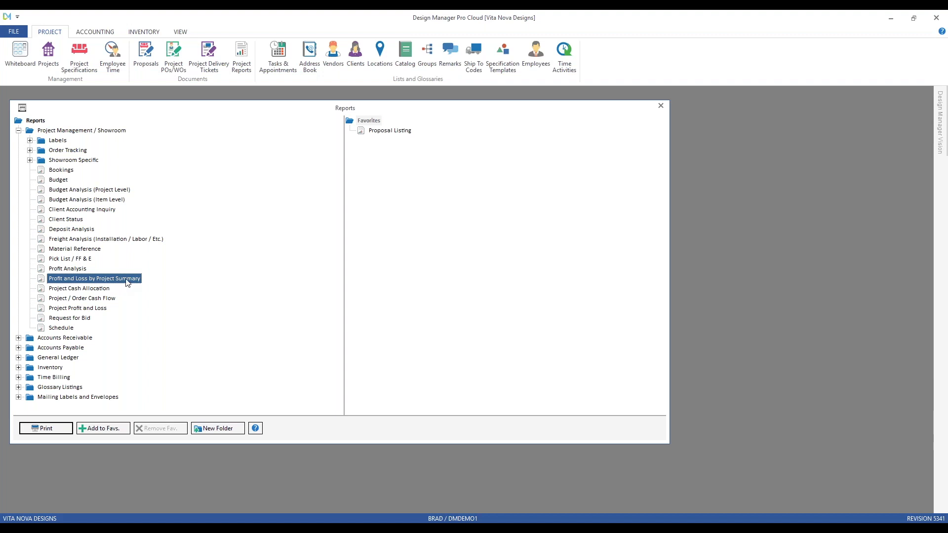
{"action": "double_click", "coordinate": [127, 282]}
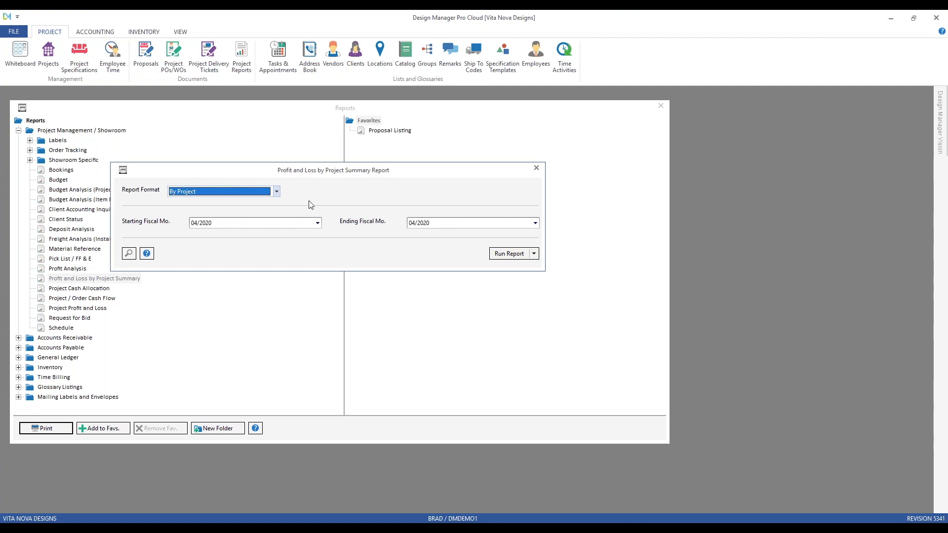
{"action": "left_click", "coordinate": [268, 224]}
{"action": "key", "text": "Home"}
{"action": "left_click", "coordinate": [266, 237]}
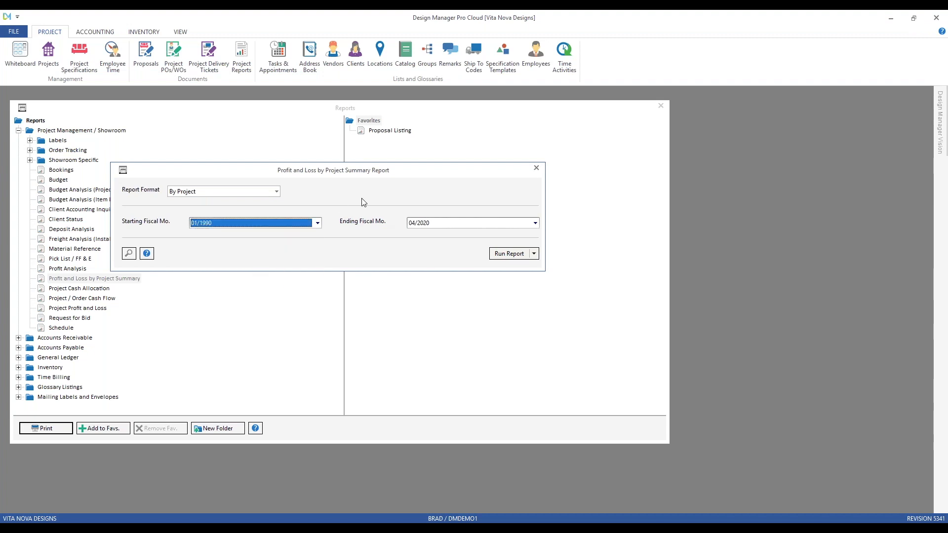
Step: Run the summary report in By Project format, check the revenue and cost of goods sold for CAR01, and return to the options
{"action": "left_click", "coordinate": [513, 256]}
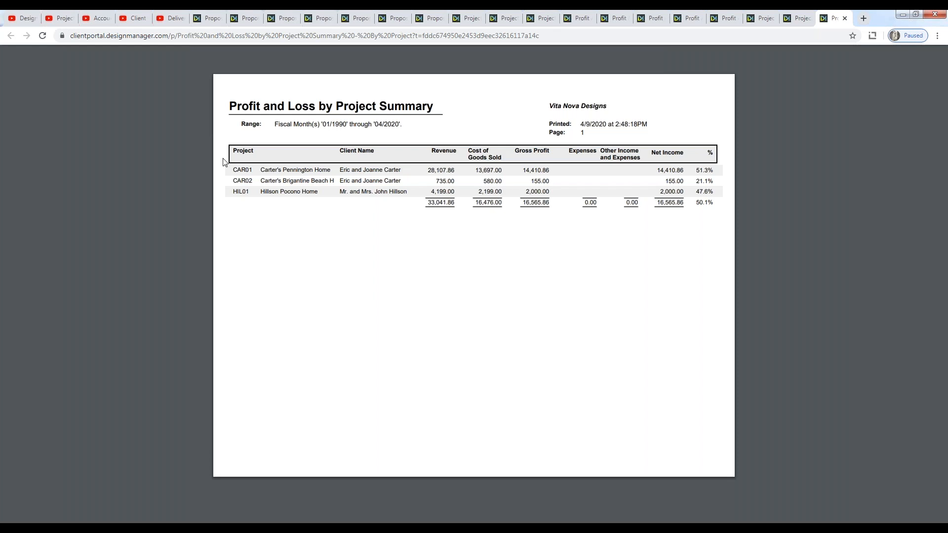
{"action": "left_click_drag", "start_coordinate": [431, 169], "coordinate": [488, 169]}
{"action": "left_click", "coordinate": [902, 14]}
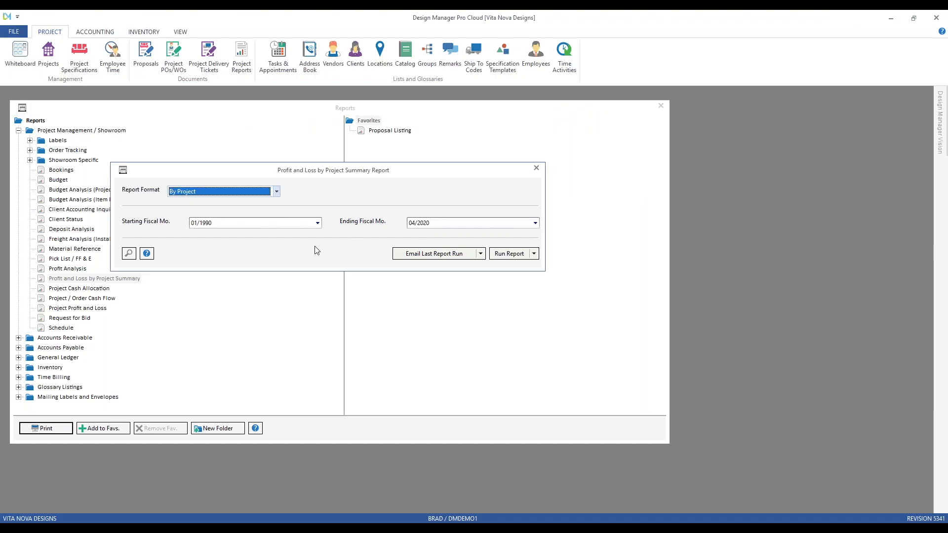
Step: Change the summary report format to By Revenue and set the starting fiscal month to 01/1990
{"action": "left_click", "coordinate": [276, 192]}
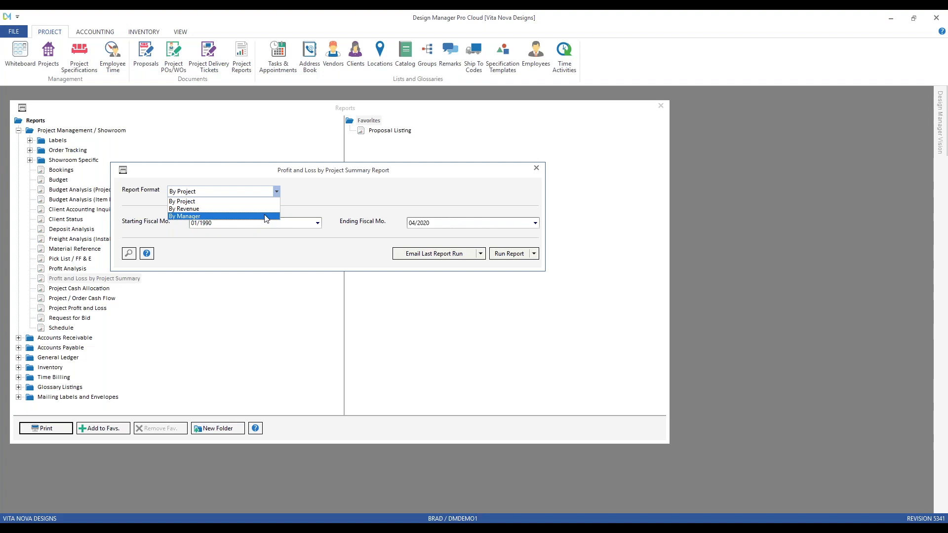
{"action": "left_click", "coordinate": [263, 208]}
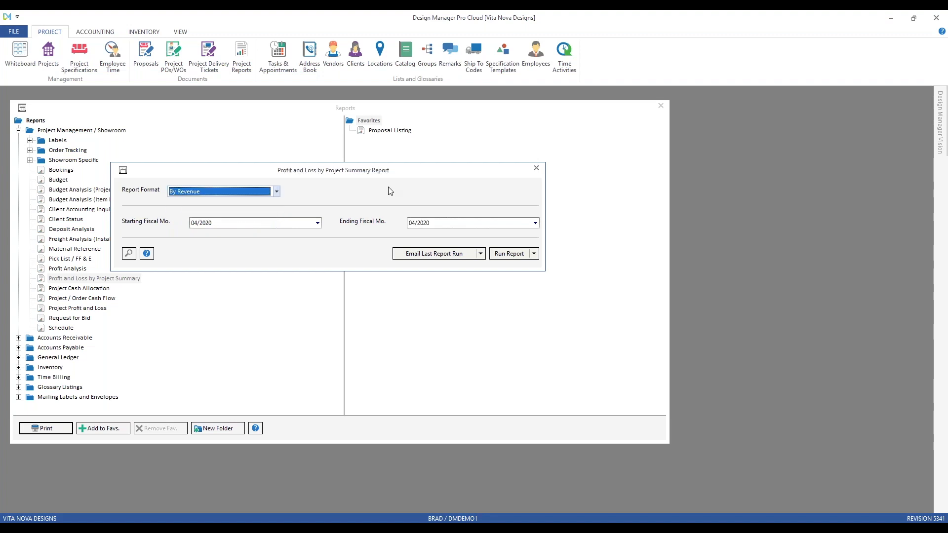
{"action": "left_click", "coordinate": [307, 224]}
{"action": "key", "text": "Home"}
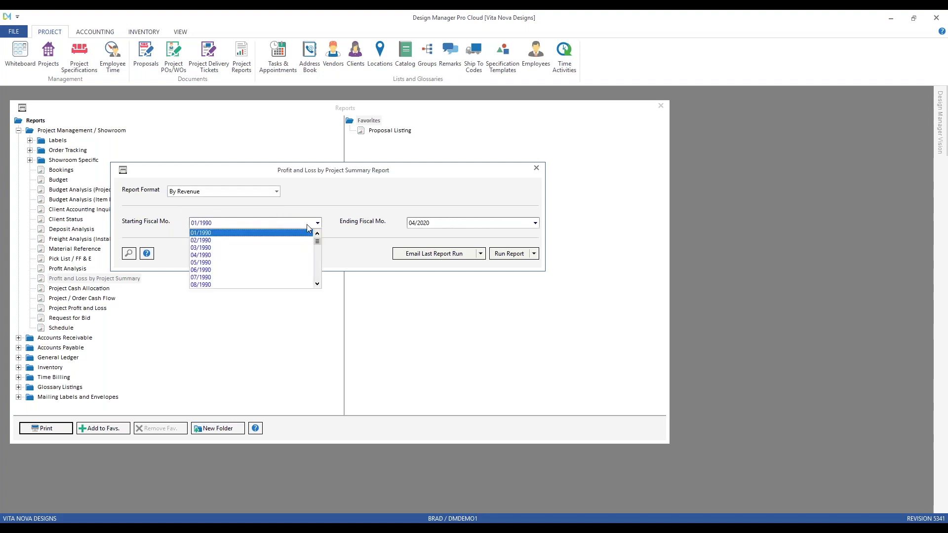
{"action": "left_click", "coordinate": [307, 224]}
Step: Run the By Revenue summary report, compare the net income of projects CAR01 and HIL01, and return to the options
{"action": "left_click", "coordinate": [516, 254]}
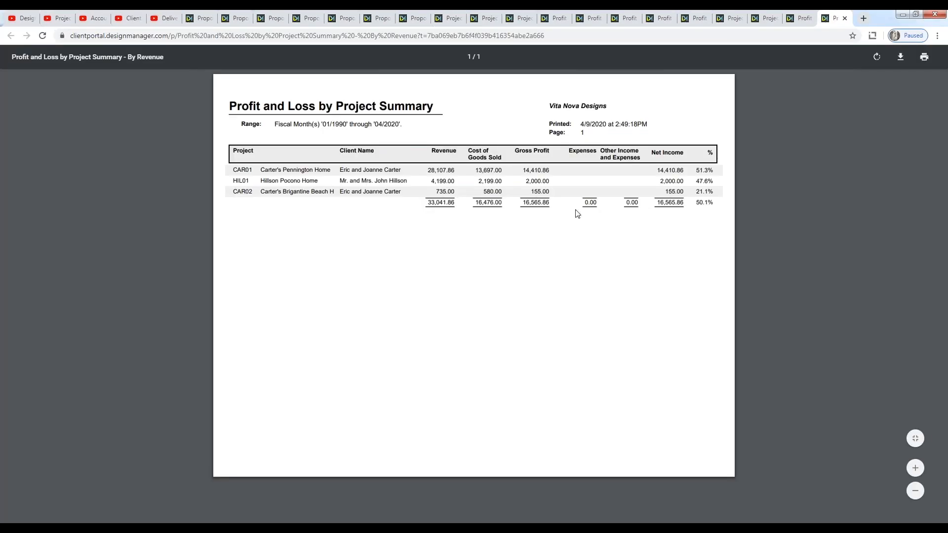
{"action": "double_click", "coordinate": [666, 172]}
{"action": "left_click_drag", "start_coordinate": [658, 181], "coordinate": [692, 187]}
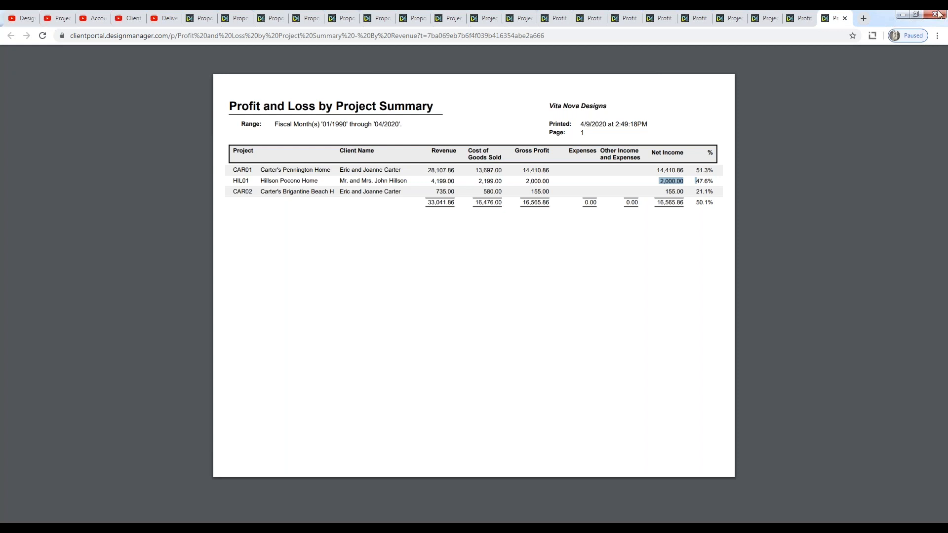
{"action": "left_click", "coordinate": [907, 13]}
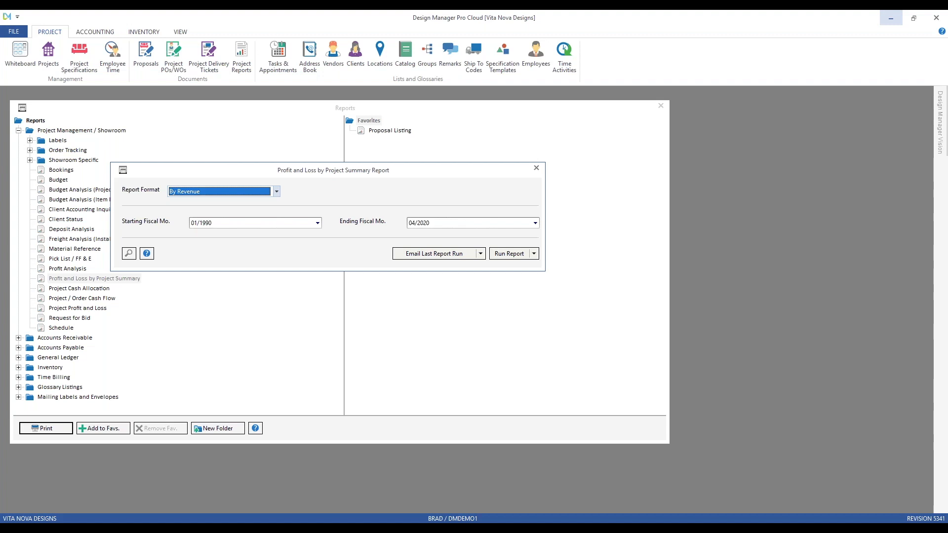
Step: Close the Profit and Loss summary options and run the Project / Order Cash Flow report for project CAR01
{"action": "left_click", "coordinate": [536, 168]}
{"action": "left_click", "coordinate": [105, 299]}
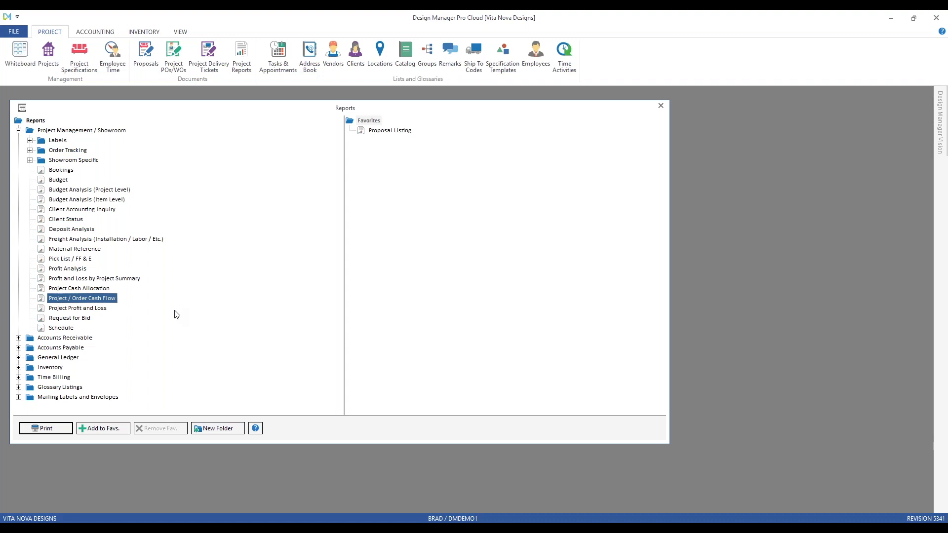
{"action": "double_click", "coordinate": [99, 299]}
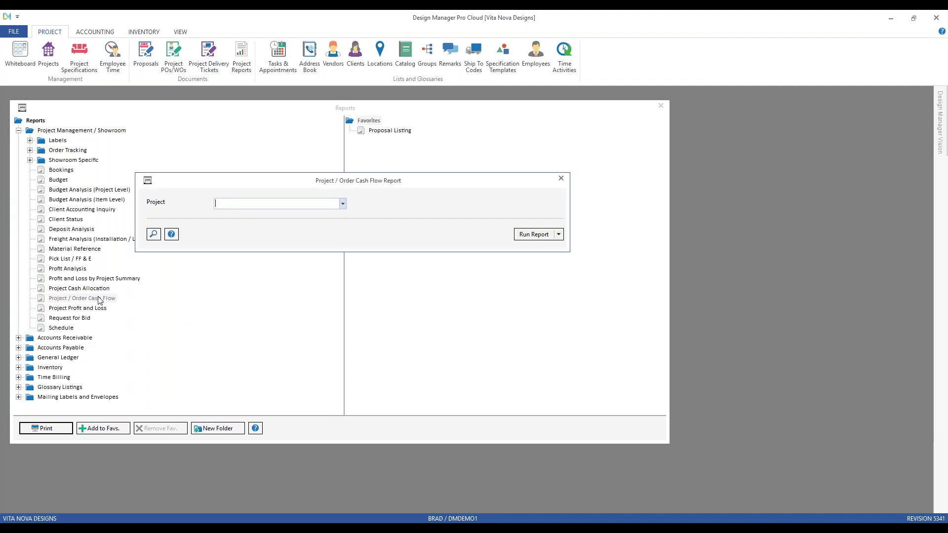
{"action": "type", "text": "ca"}
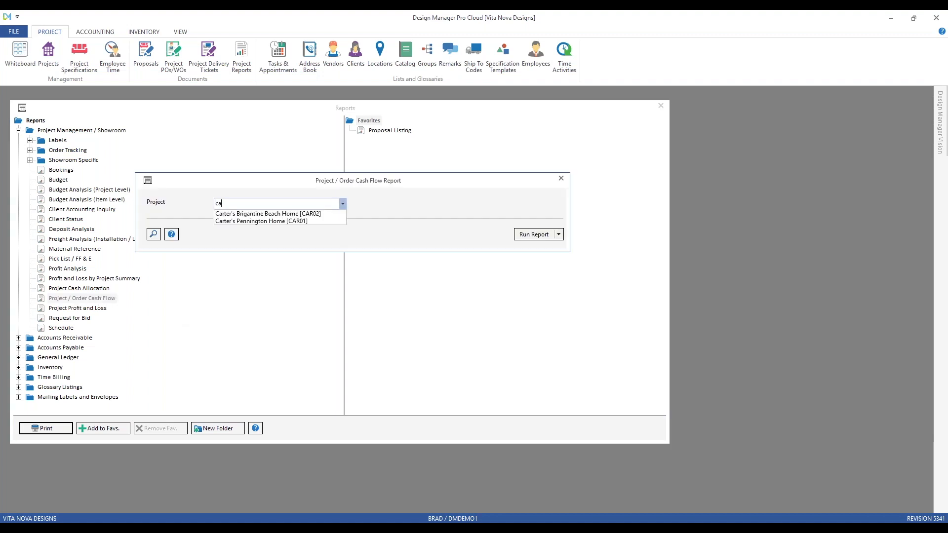
{"action": "key", "text": "Down"}
{"action": "key", "text": "Down"}
{"action": "key", "text": "Return"}
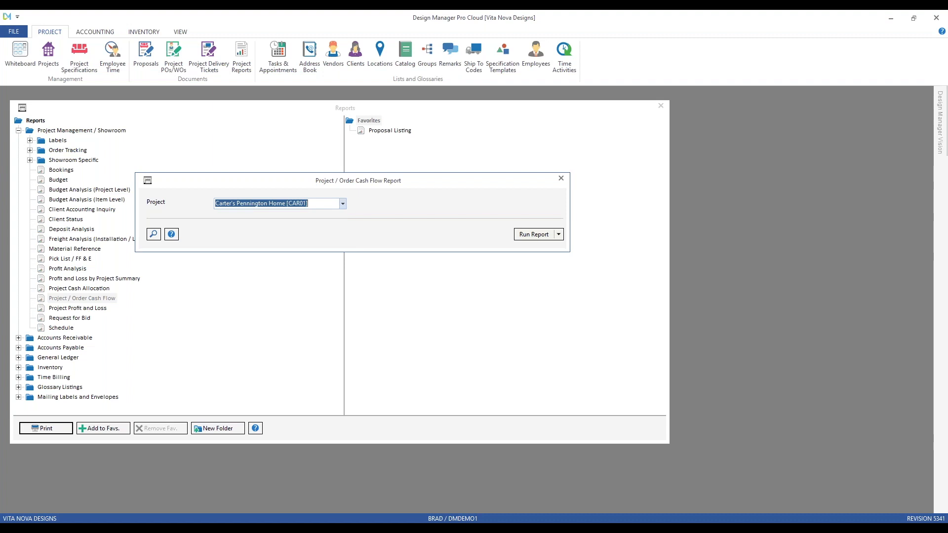
{"action": "key", "text": "Tab"}
{"action": "key", "text": "Return"}
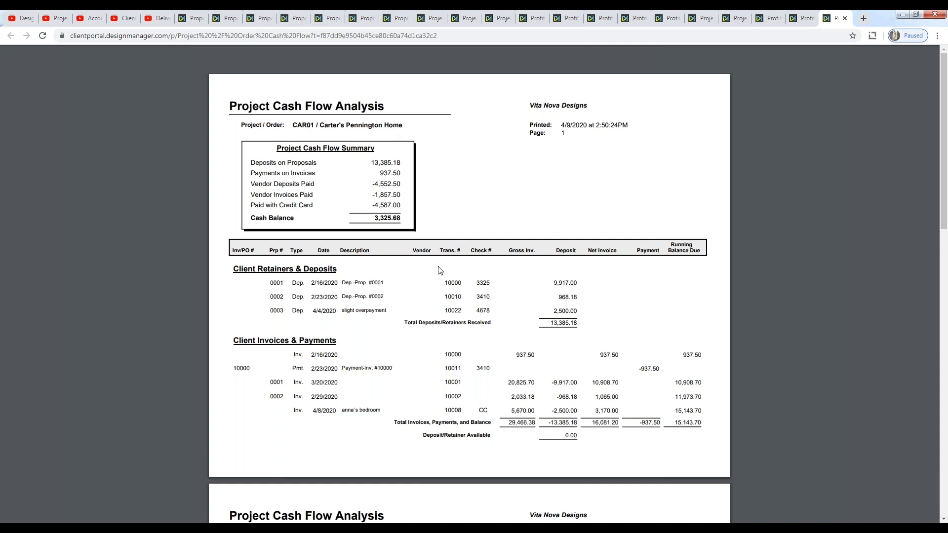
Step: Examine the Client Retainers & Deposits section and compare the total deposits received with the deposits applied to client invoices
{"action": "left_click_drag", "start_coordinate": [233, 269], "coordinate": [345, 268]}
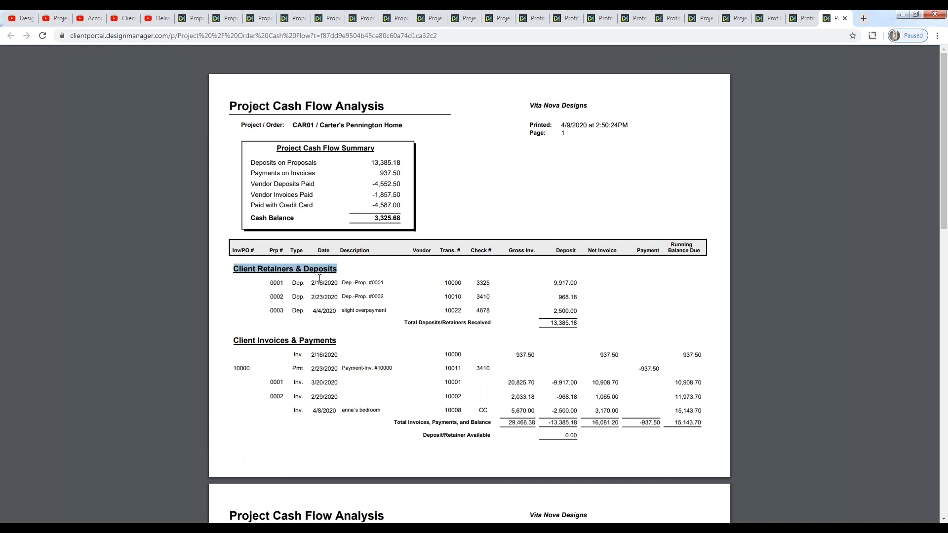
{"action": "left_click", "coordinate": [282, 286]}
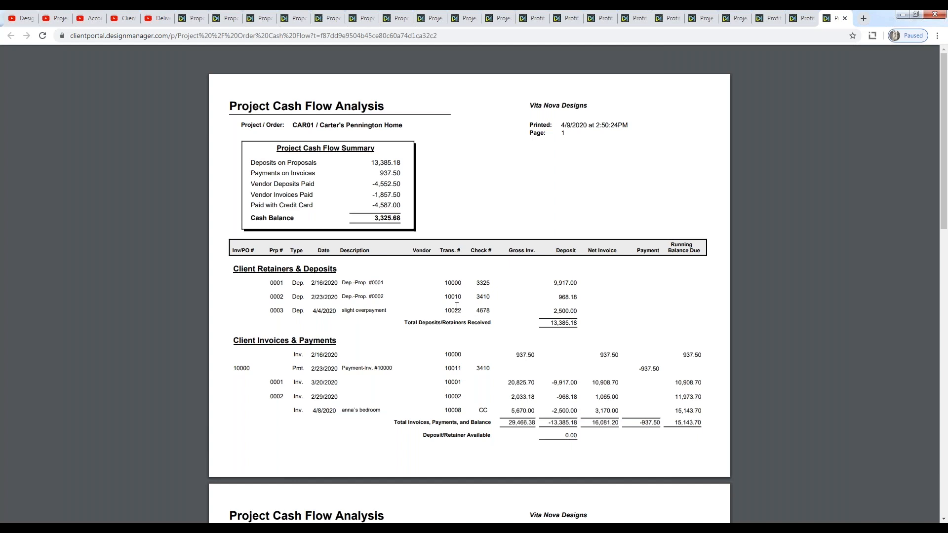
{"action": "scroll", "coordinate": [457, 306], "scroll_direction": "down", "scroll_amount": 1}
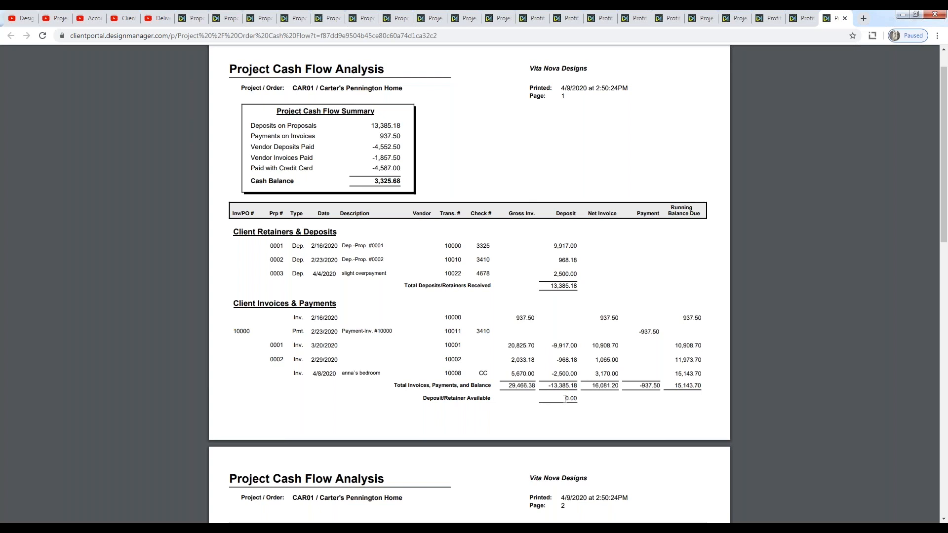
{"action": "left_click_drag", "start_coordinate": [547, 386], "coordinate": [577, 386]}
{"action": "left_click_drag", "start_coordinate": [548, 286], "coordinate": [579, 287]}
{"action": "scroll", "coordinate": [505, 347], "scroll_direction": "down", "scroll_amount": 1}
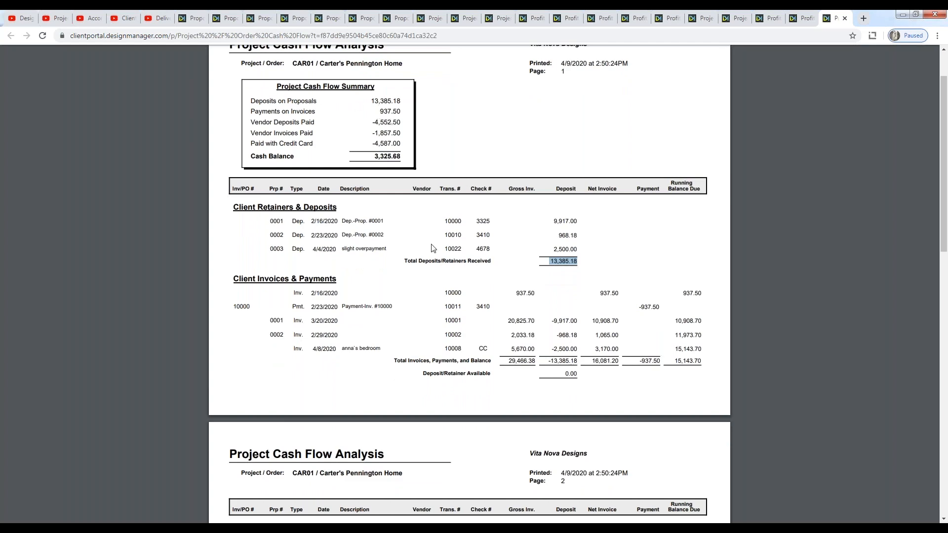
Step: Examine the Vendor Deposits section, checking the credit card deposit and payment on order CAR01-0004
{"action": "scroll", "coordinate": [434, 248], "scroll_direction": "down", "scroll_amount": 3}
{"action": "scroll", "coordinate": [469, 284], "scroll_direction": "down", "scroll_amount": 4}
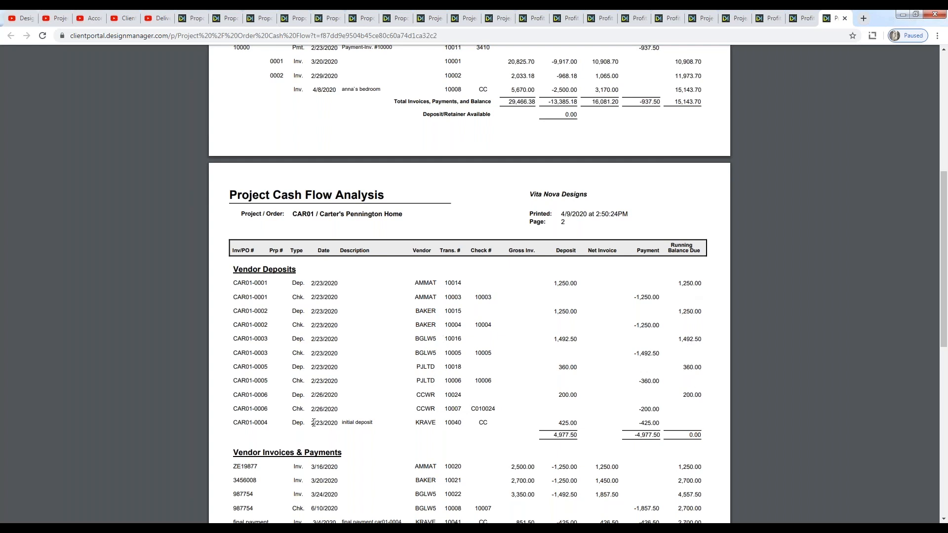
{"action": "left_click_drag", "start_coordinate": [468, 421], "coordinate": [492, 420]}
{"action": "left_click_drag", "start_coordinate": [557, 422], "coordinate": [578, 423]}
{"action": "left_click", "coordinate": [647, 422]}
{"action": "double_click", "coordinate": [646, 422]}
{"action": "scroll", "coordinate": [456, 276], "scroll_direction": "down", "scroll_amount": 2}
{"action": "scroll", "coordinate": [388, 242], "scroll_direction": "down", "scroll_amount": 1}
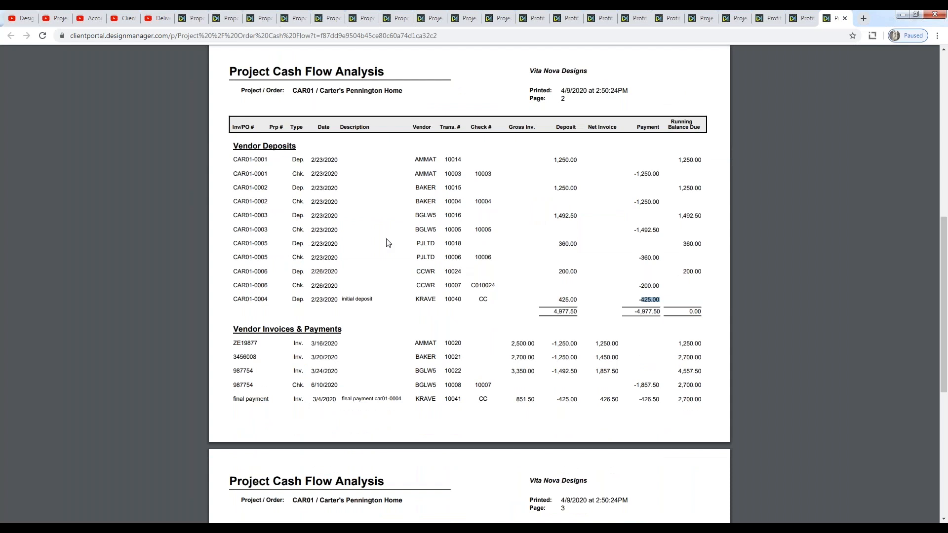
{"action": "scroll", "coordinate": [387, 243], "scroll_direction": "down", "scroll_amount": 1}
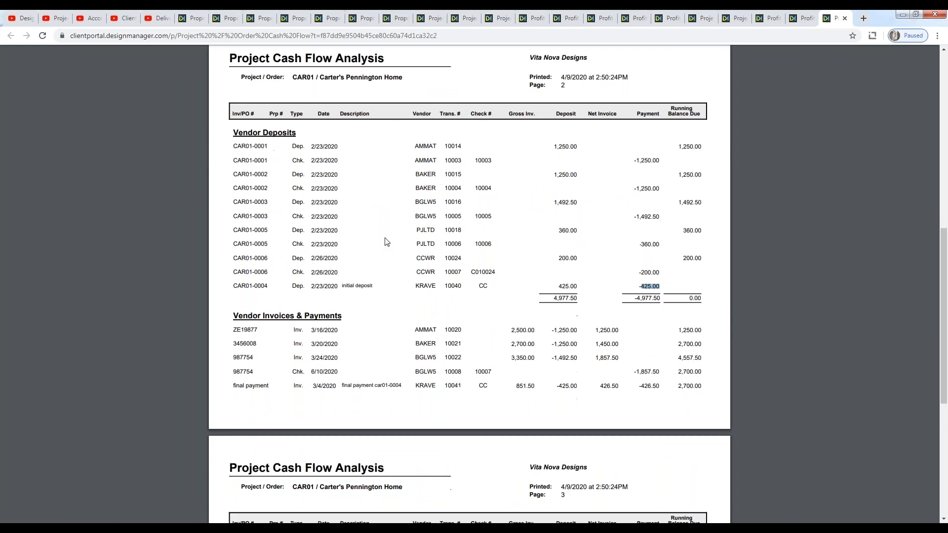
Step: Check the Vendor Invoices & Payments and miscellaneous expenses, starting with AMMAT's deposit and net invoice, and close the cash flow report options
{"action": "double_click", "coordinate": [293, 306]}
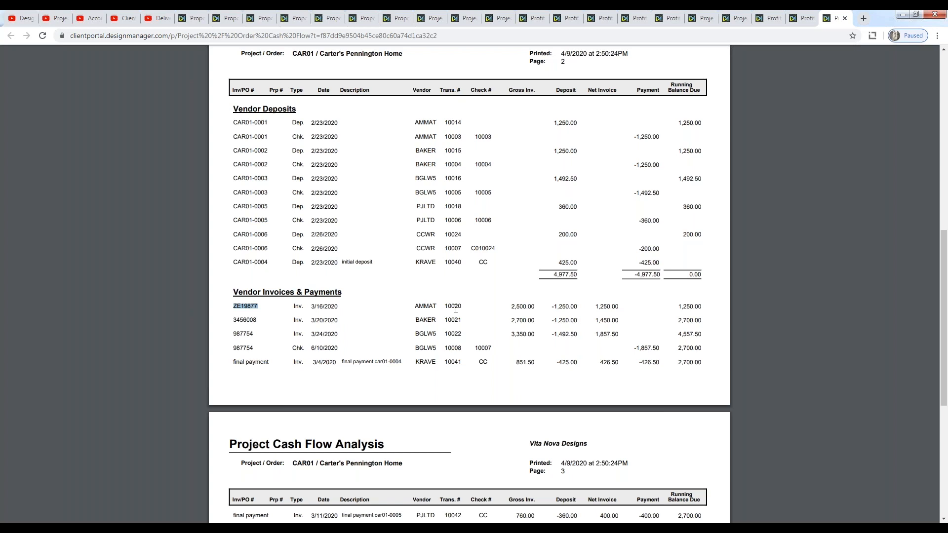
{"action": "left_click", "coordinate": [561, 305]}
{"action": "left_click_drag", "start_coordinate": [648, 137], "coordinate": [653, 140]}
{"action": "left_click", "coordinate": [602, 302]}
{"action": "scroll", "coordinate": [324, 256], "scroll_direction": "down", "scroll_amount": 2}
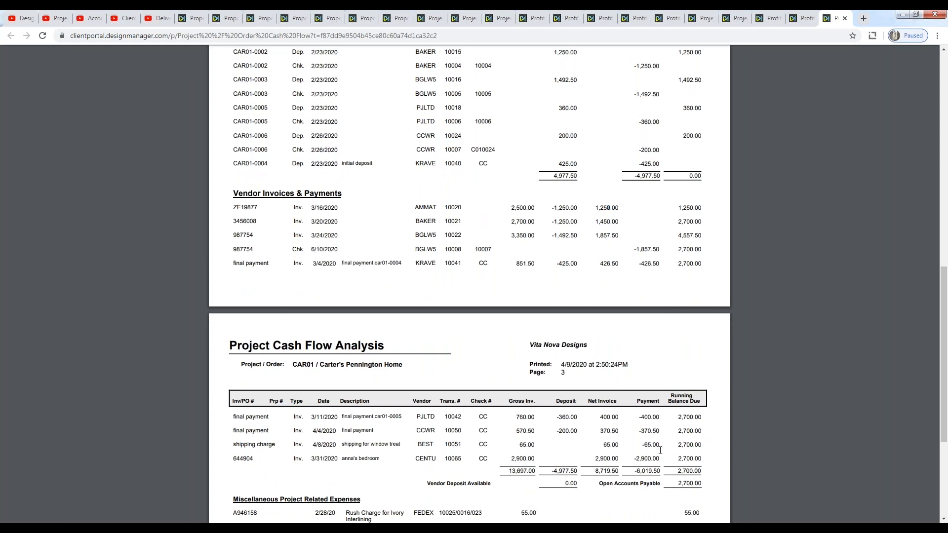
{"action": "scroll", "coordinate": [524, 355], "scroll_direction": "down", "scroll_amount": 2}
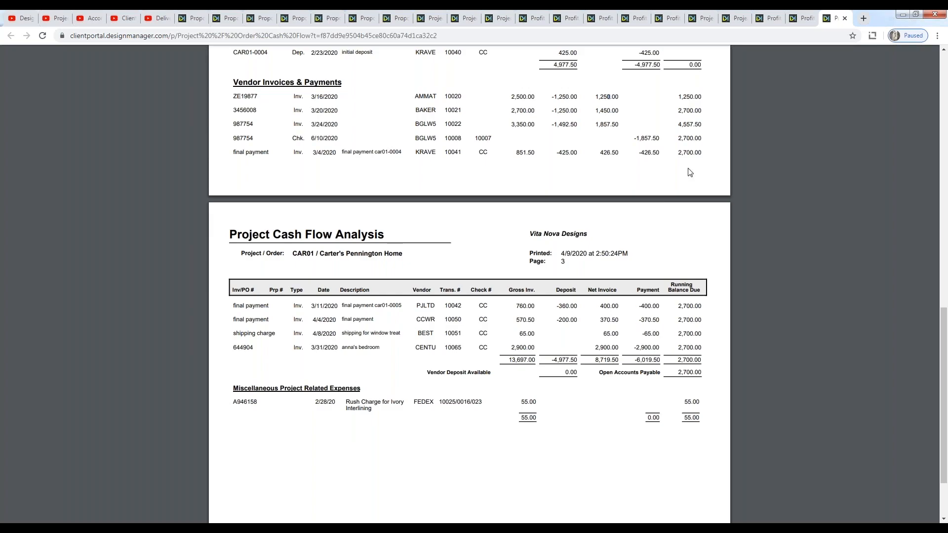
{"action": "left_click", "coordinate": [903, 14]}
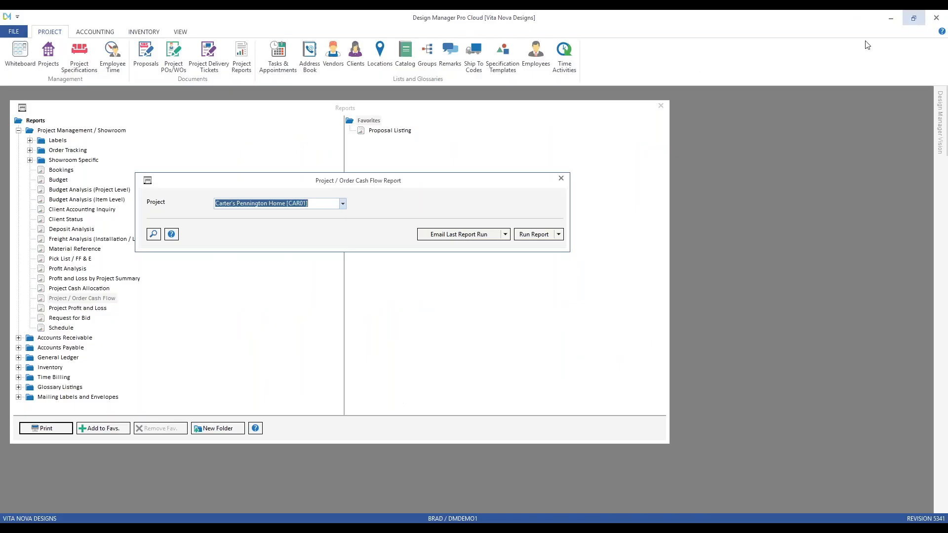
{"action": "left_click", "coordinate": [560, 177]}
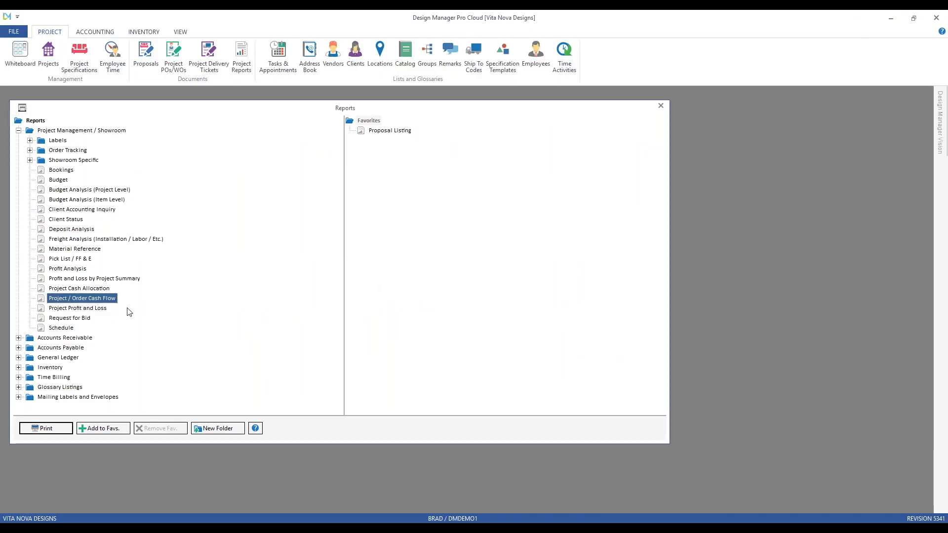
Step: Run the Project Cash Allocation report in Items by Location format for project CAR01
{"action": "key", "text": "Up"}
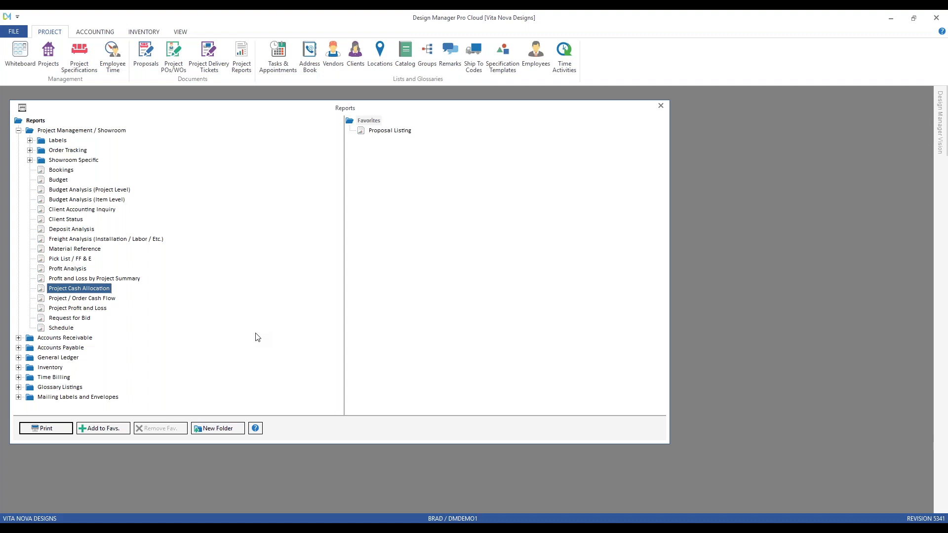
{"action": "left_click", "coordinate": [61, 430]}
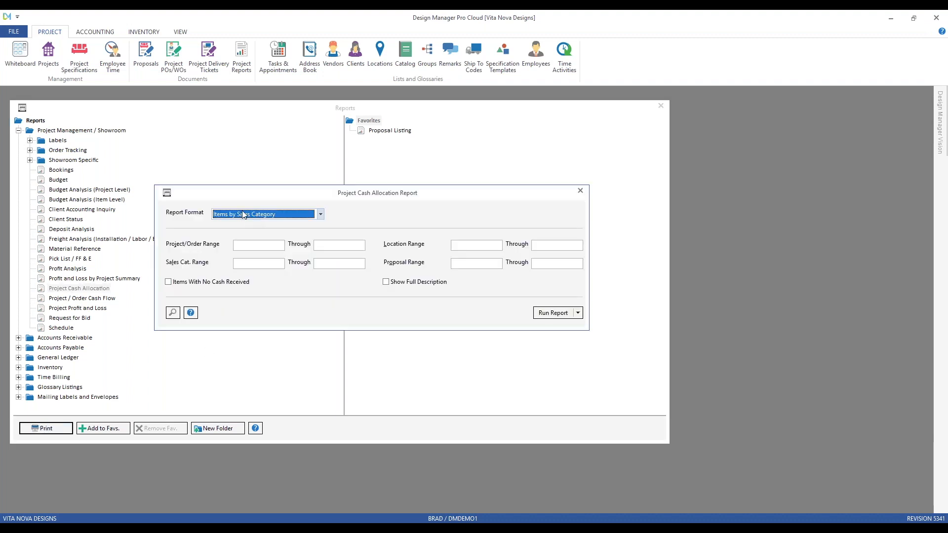
{"action": "left_click", "coordinate": [298, 217]}
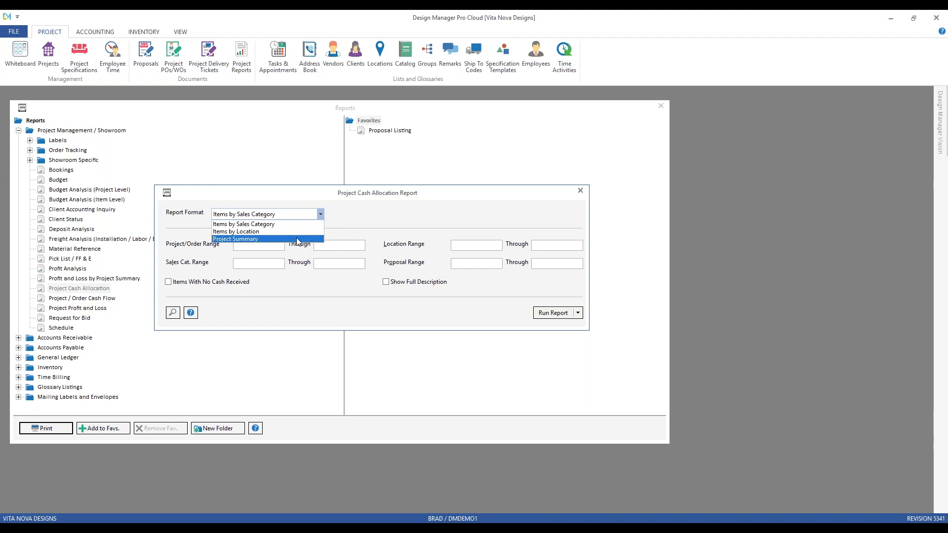
{"action": "left_click", "coordinate": [298, 233]}
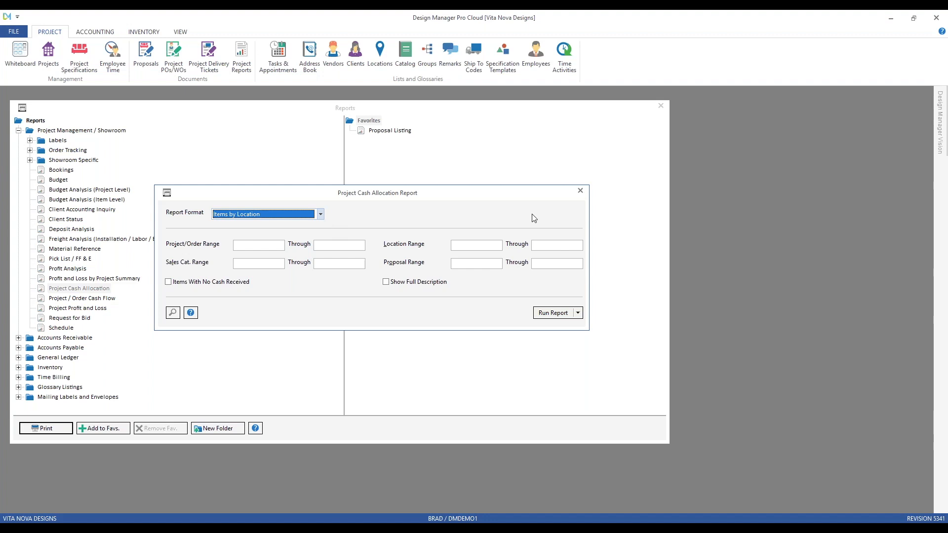
{"action": "left_click", "coordinate": [268, 245]}
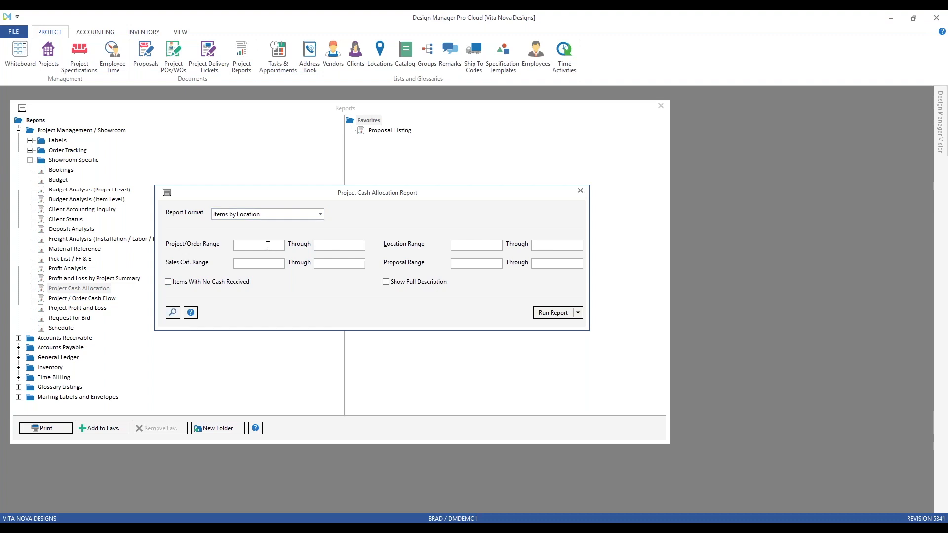
{"action": "type", "text": "CAR01"}
{"action": "key", "text": "Tab"}
{"action": "left_click", "coordinate": [543, 319]}
{"action": "left_click", "coordinate": [553, 314]}
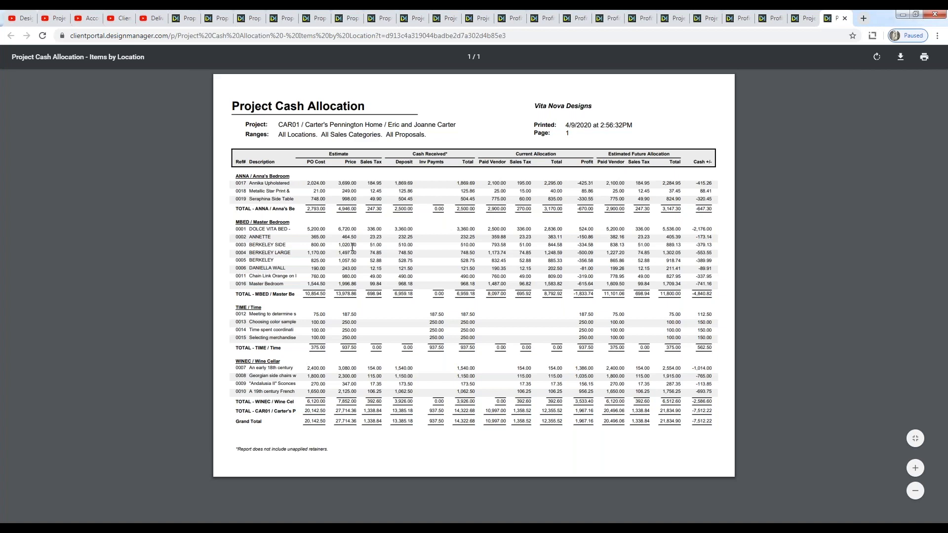
Step: Enlarge the cash allocation report, compare item 0017's estimated PO cost with its paid vendor amount, review the totals, and return to the options
{"action": "left_click", "coordinate": [915, 468]}
{"action": "left_click", "coordinate": [915, 468]}
{"action": "left_click", "coordinate": [916, 468]}
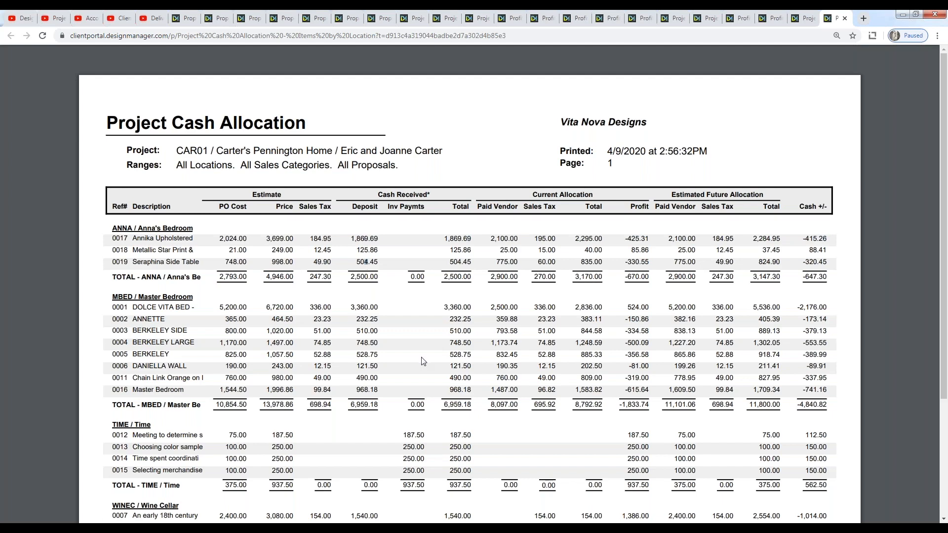
{"action": "scroll", "coordinate": [417, 361], "scroll_direction": "down", "scroll_amount": 2}
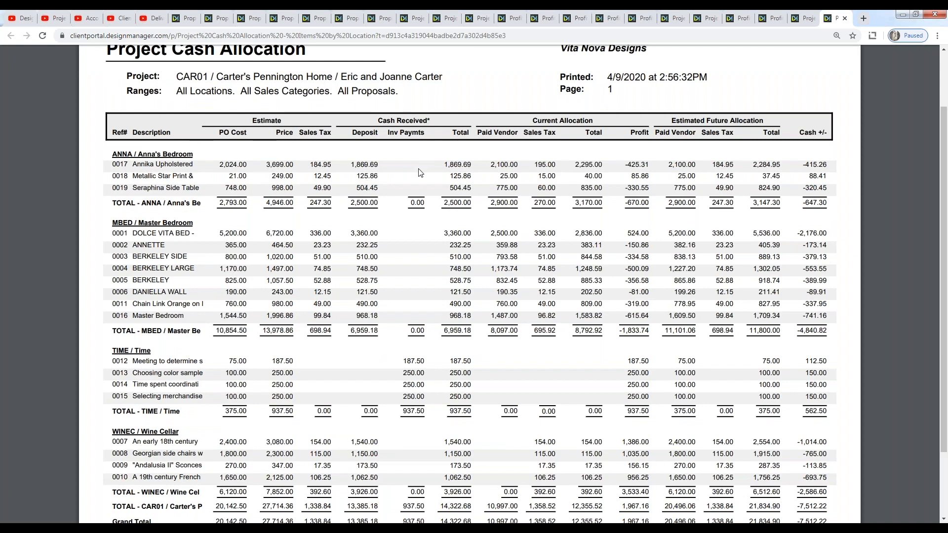
{"action": "scroll", "coordinate": [503, 205], "scroll_direction": "up", "scroll_amount": 1}
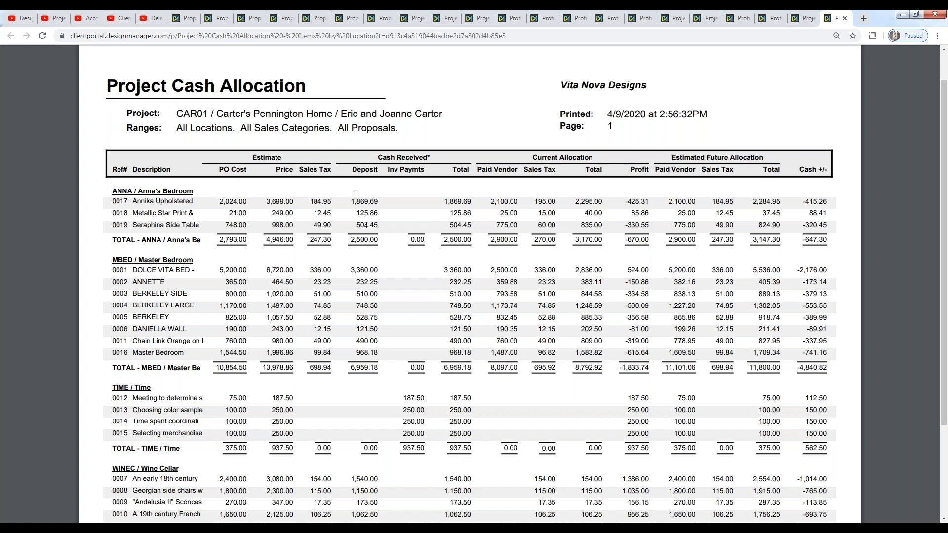
{"action": "left_click_drag", "start_coordinate": [218, 201], "coordinate": [252, 199]}
{"action": "left_click_drag", "start_coordinate": [492, 202], "coordinate": [518, 203]}
{"action": "left_click", "coordinate": [320, 191]}
{"action": "scroll", "coordinate": [432, 296], "scroll_direction": "down", "scroll_amount": 3}
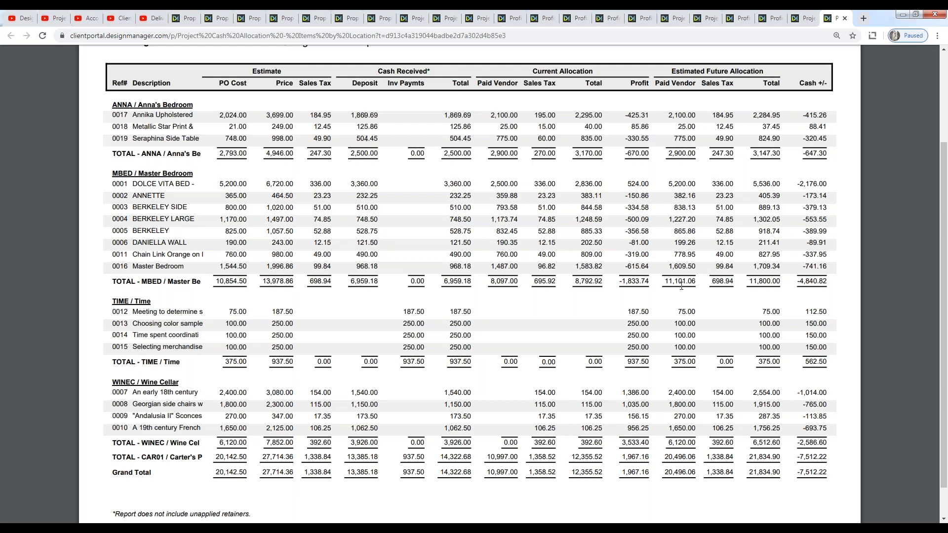
{"action": "scroll", "coordinate": [680, 286], "scroll_direction": "down", "scroll_amount": 1}
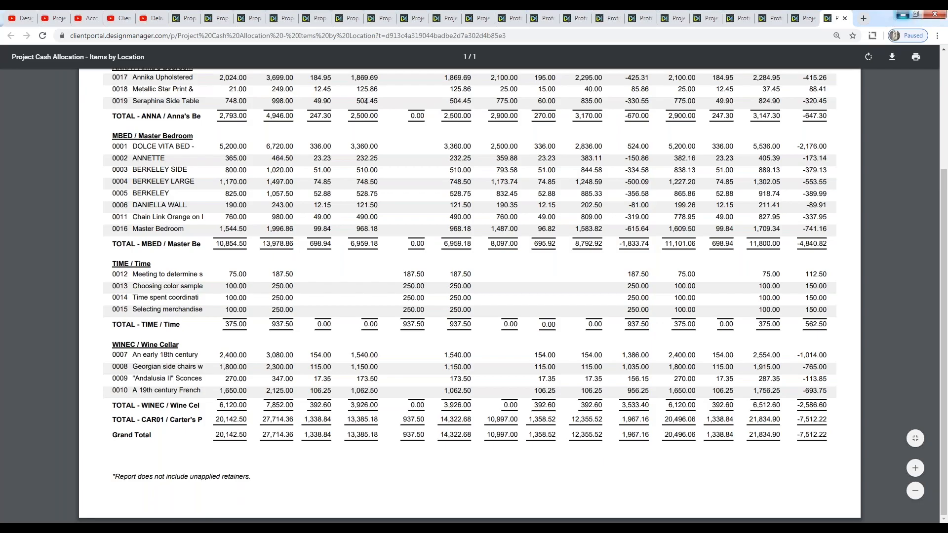
{"action": "left_click", "coordinate": [902, 15]}
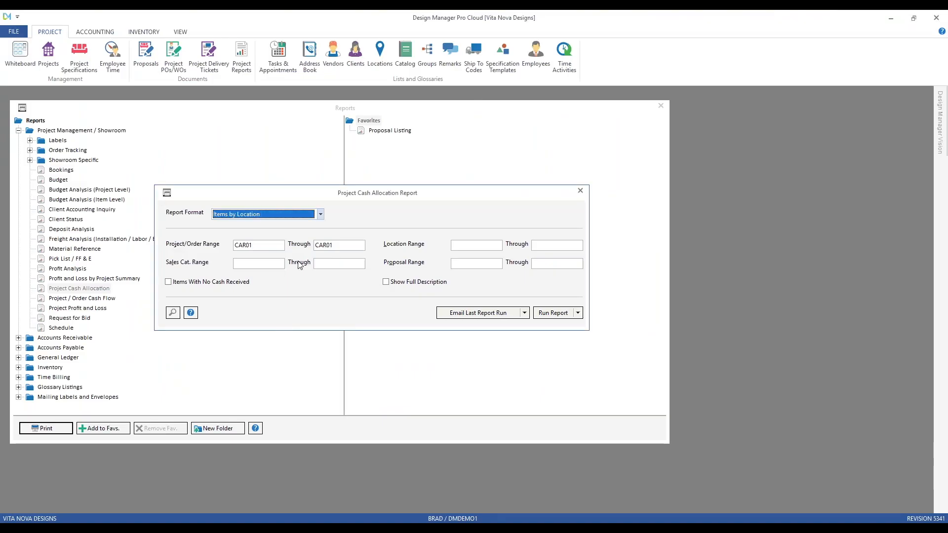
Step: Change the cash allocation report format to Project Summary and clear the project range, leaving Items With No Cash Received off
{"action": "left_click", "coordinate": [218, 287]}
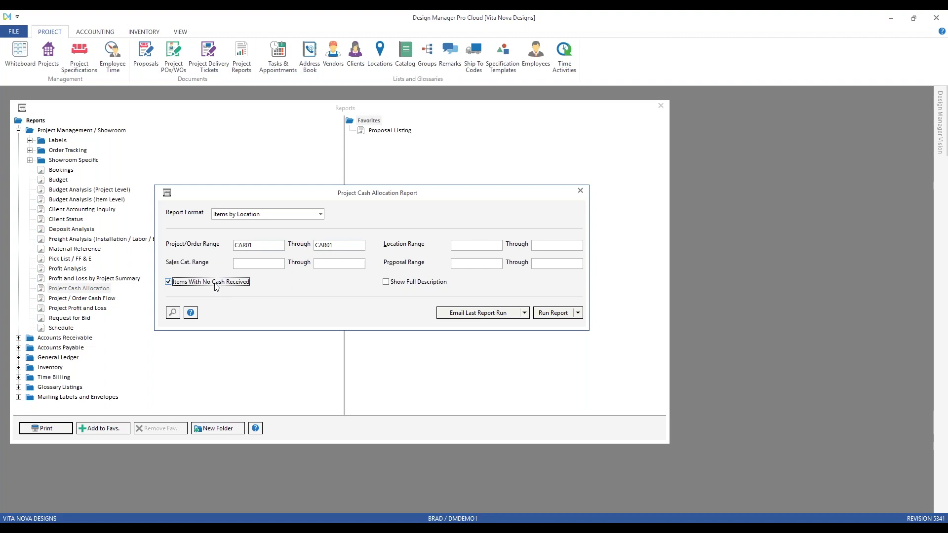
{"action": "left_click", "coordinate": [216, 285]}
{"action": "left_click", "coordinate": [316, 212]}
{"action": "left_click", "coordinate": [257, 239]}
{"action": "left_click_drag", "start_coordinate": [269, 245], "coordinate": [192, 243]}
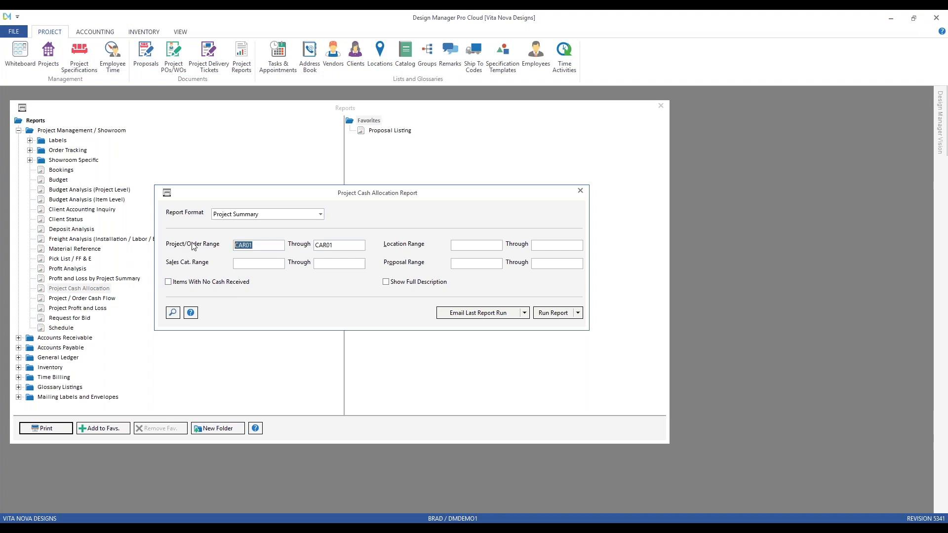
{"action": "type", "text": "0"}
{"action": "key", "text": "Tab"}
{"action": "key", "text": "shift+Tab"}
{"action": "key", "text": "BackSpace"}
{"action": "key", "text": "Tab"}
{"action": "key", "text": "BackSpace"}
Step: Run the Project Summary cash allocation report for all projects, review it enlarged, and close the report options
{"action": "left_click", "coordinate": [562, 315]}
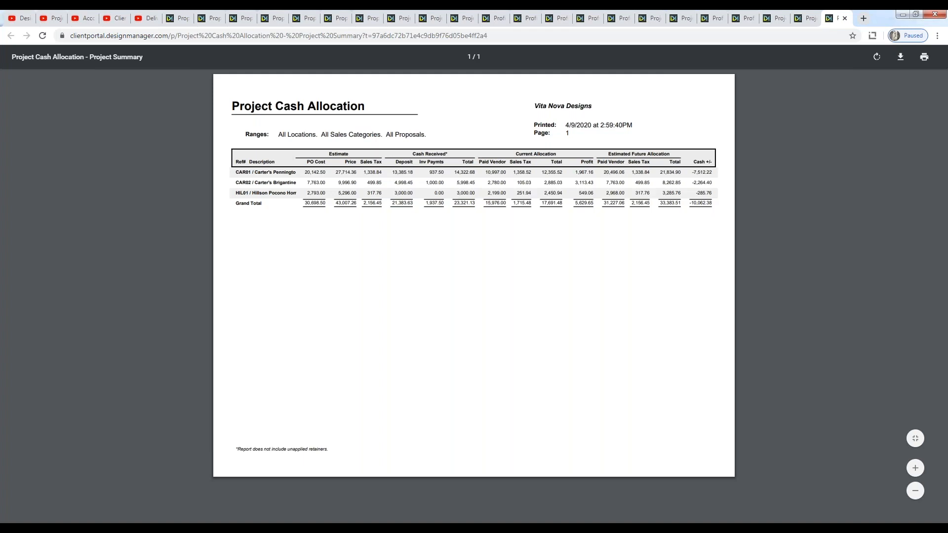
{"action": "left_click", "coordinate": [914, 469]}
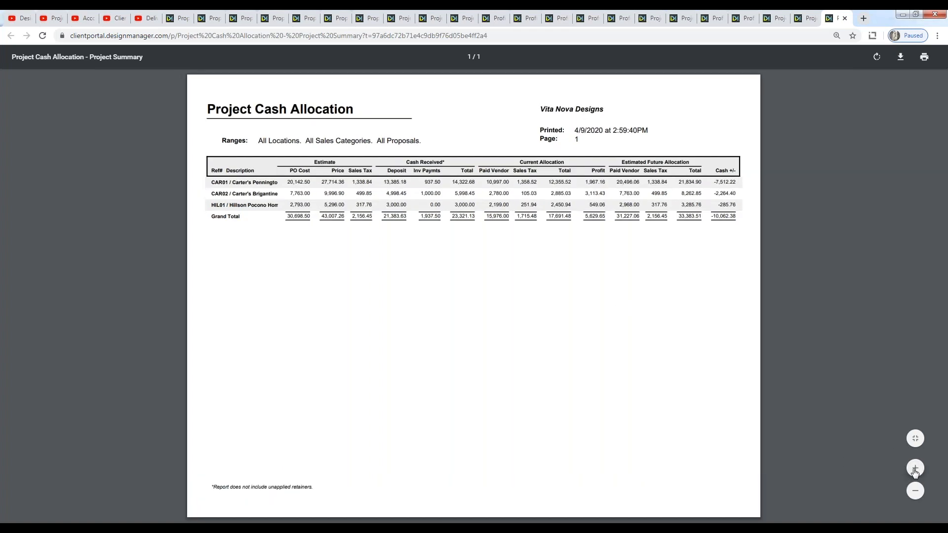
{"action": "left_click", "coordinate": [914, 469]}
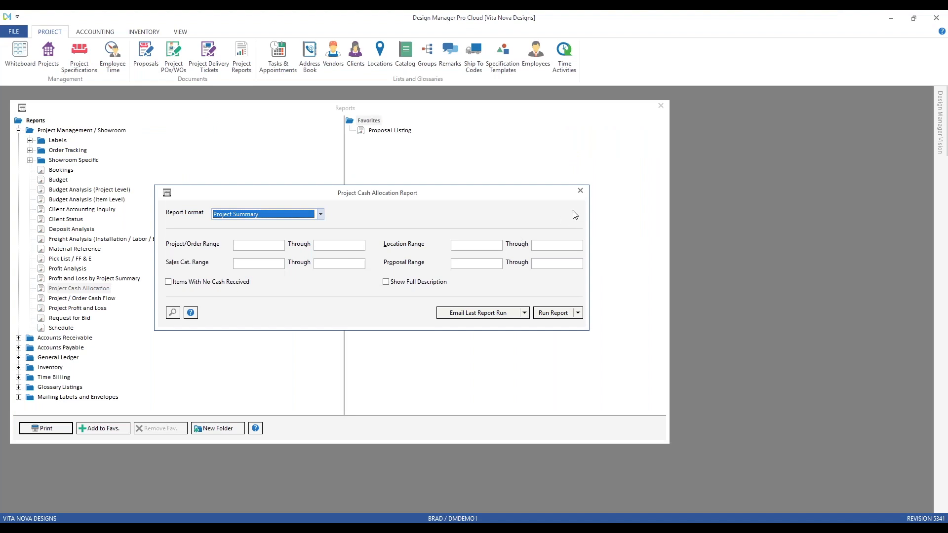
{"action": "left_click", "coordinate": [581, 192]}
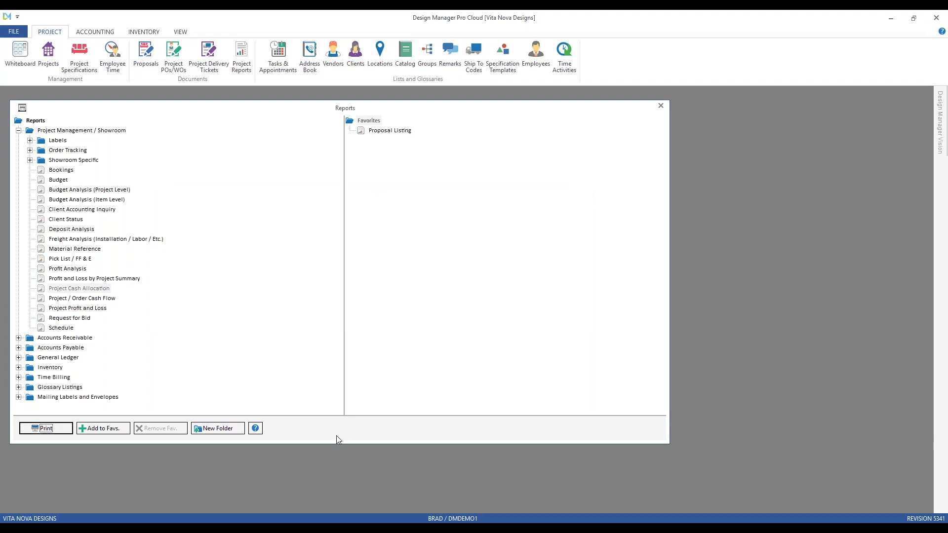
Step: Switch to Chrome, bring up the YouTube video Project Management Course 1: Proposals, and highlight its title
{"action": "mouse_move", "coordinate": [324, 524]}
{"action": "left_click", "coordinate": [365, 486]}
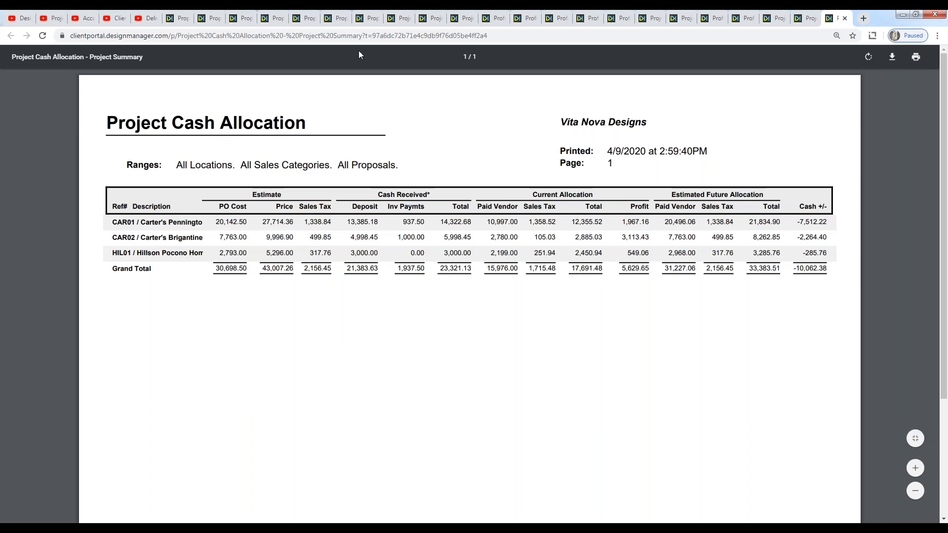
{"action": "left_click", "coordinate": [58, 20]}
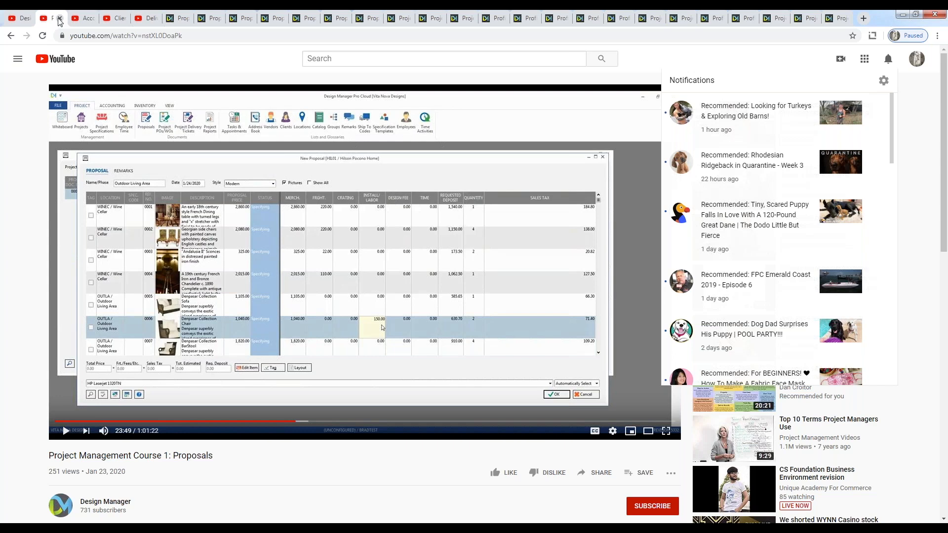
{"action": "left_click_drag", "start_coordinate": [49, 455], "coordinate": [217, 456]}
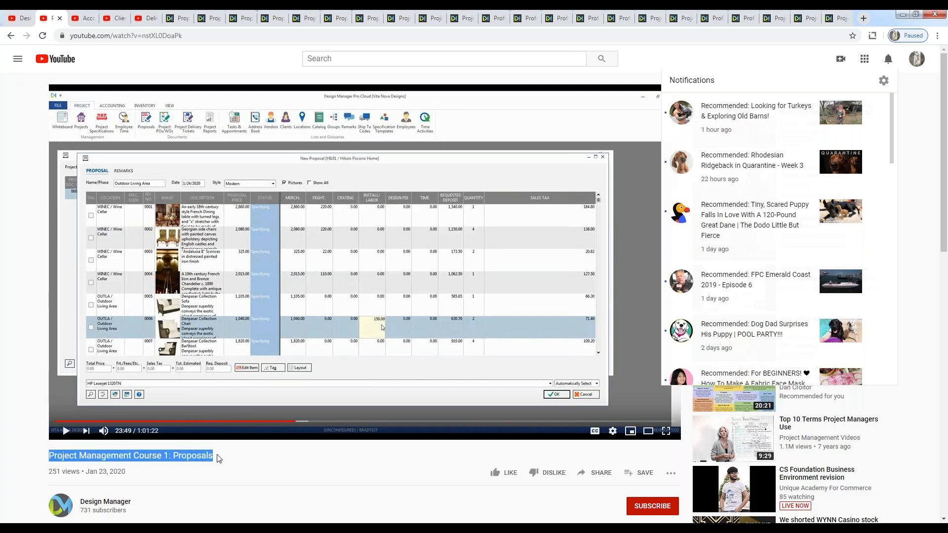
Step: Highlight the title of the video Accounting Course 1: Client Deposits and Retainers, and bring up Client Returns and Credits - Pro Users Only
{"action": "left_click", "coordinate": [88, 20]}
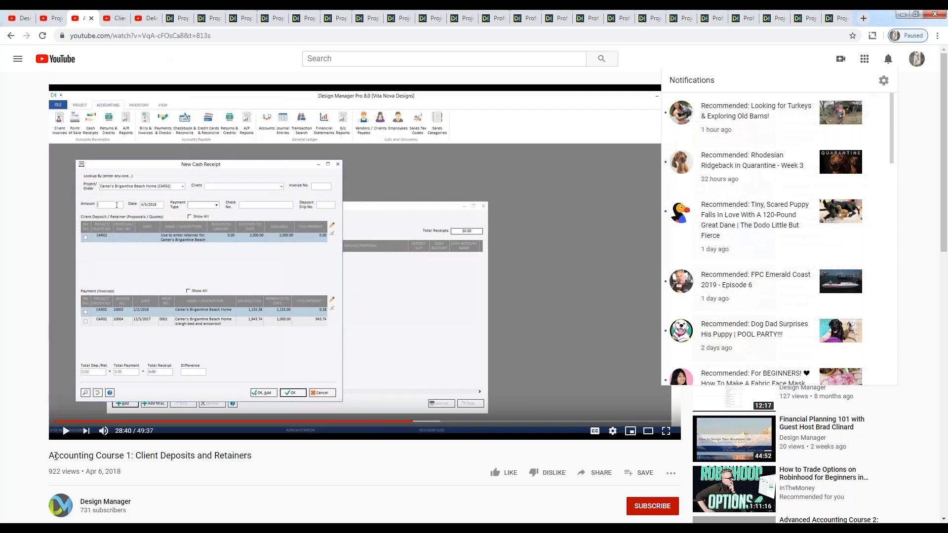
{"action": "left_click_drag", "start_coordinate": [68, 455], "coordinate": [252, 455]}
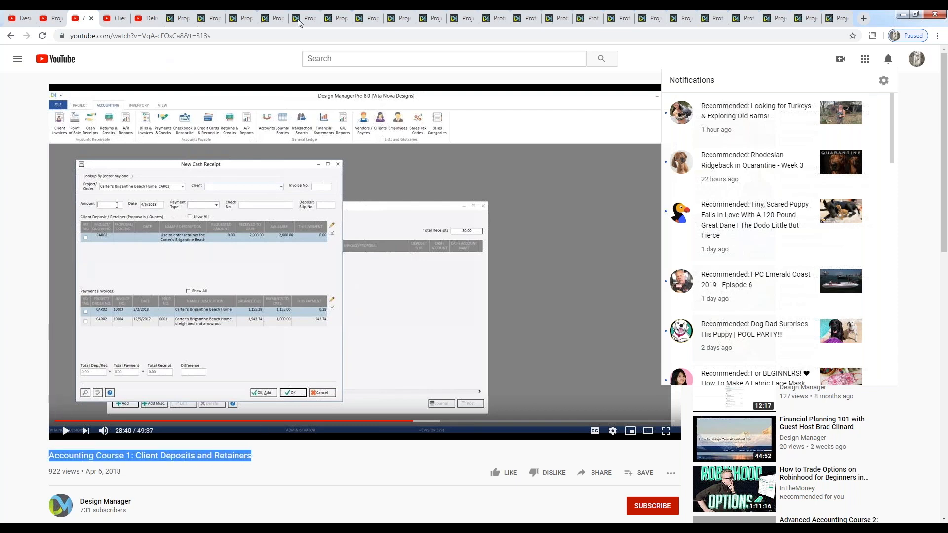
{"action": "key", "text": "ctrl+Tab"}
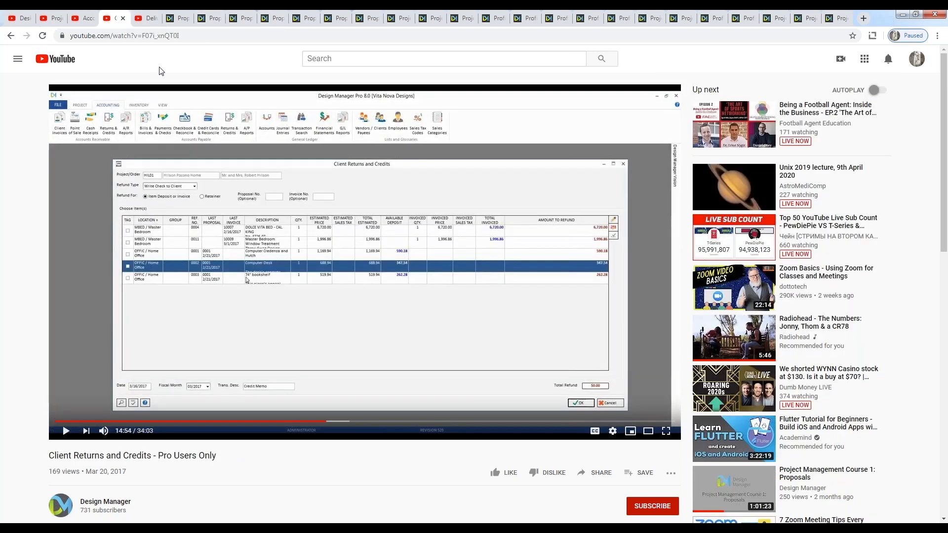